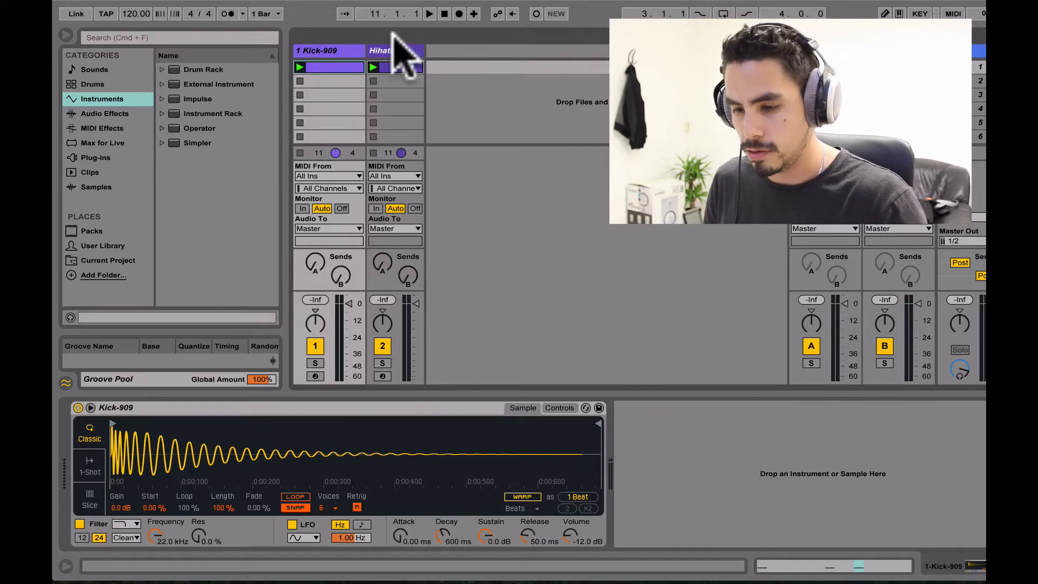
Show the Hihats track's instrument and play the kick and hihat clips together
{"action": "left_click", "coordinate": [394, 49]}
{"action": "key", "text": "space"}
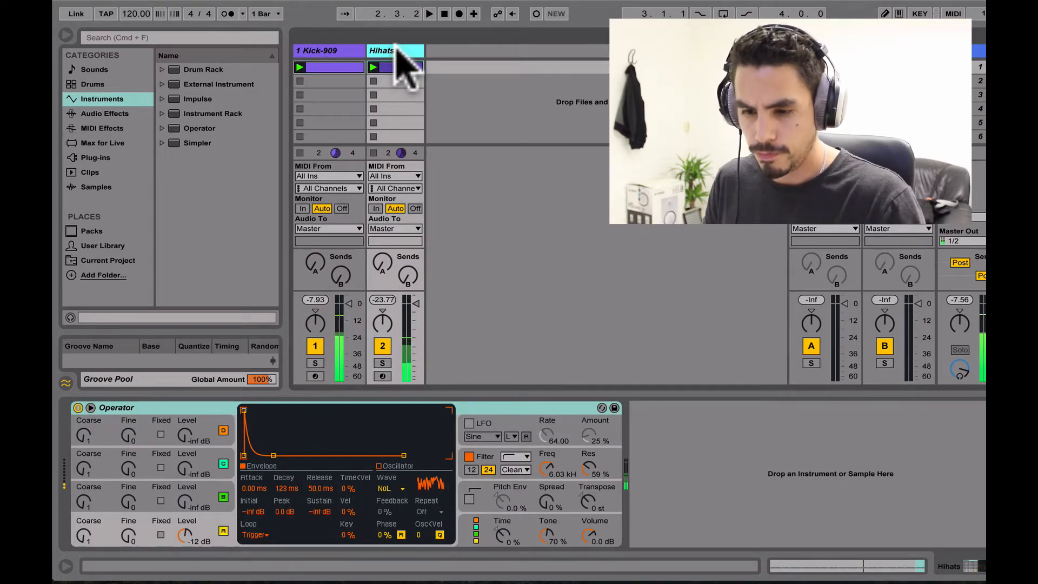
Load Operator onto a new MIDI track named Snare and create an empty clip in its first slot
{"action": "left_click", "coordinate": [198, 154]}
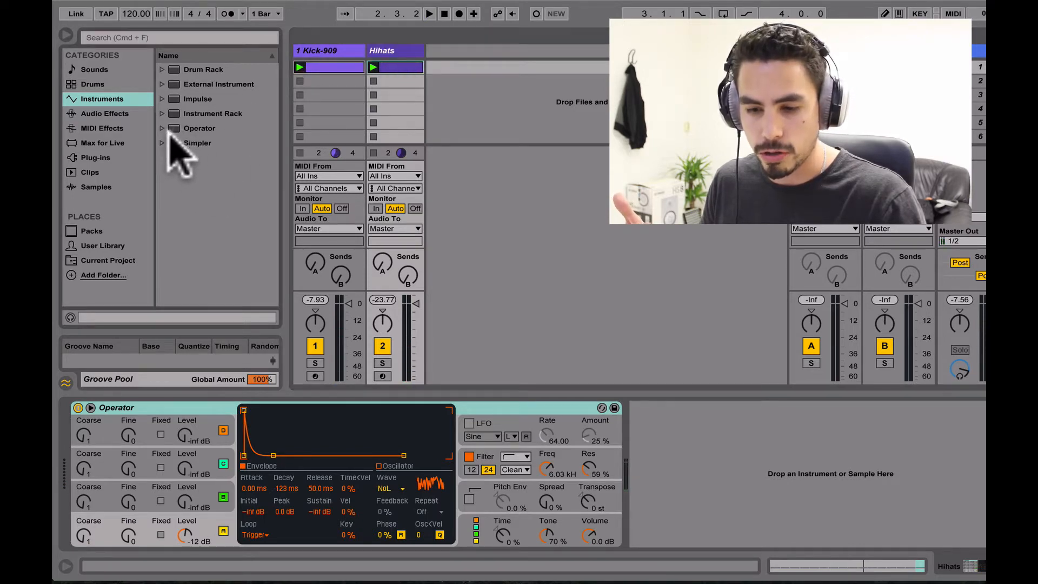
{"action": "left_click_drag", "start_coordinate": [179, 130], "coordinate": [438, 65]}
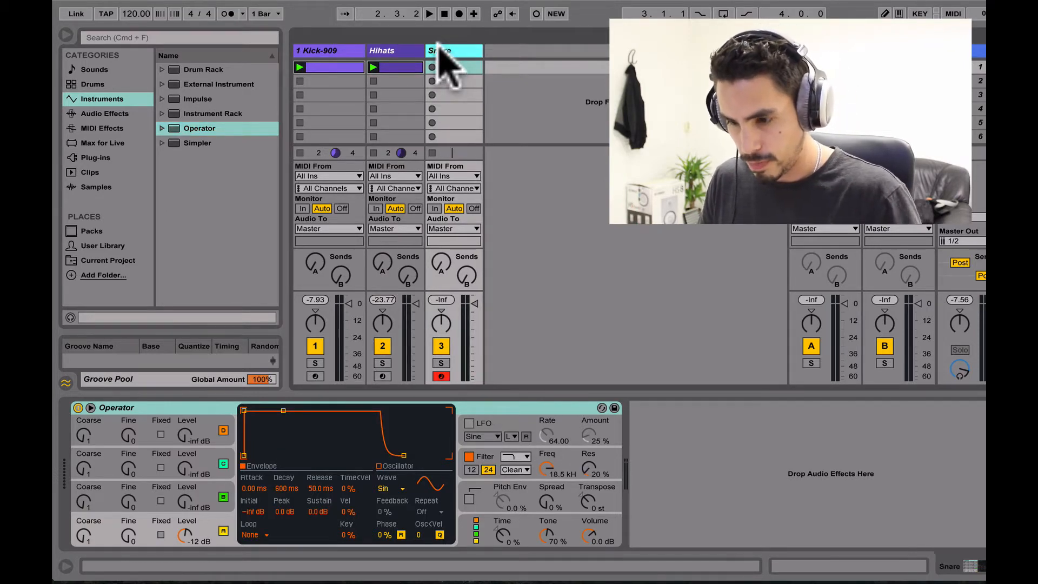
{"action": "double_click", "coordinate": [454, 67]}
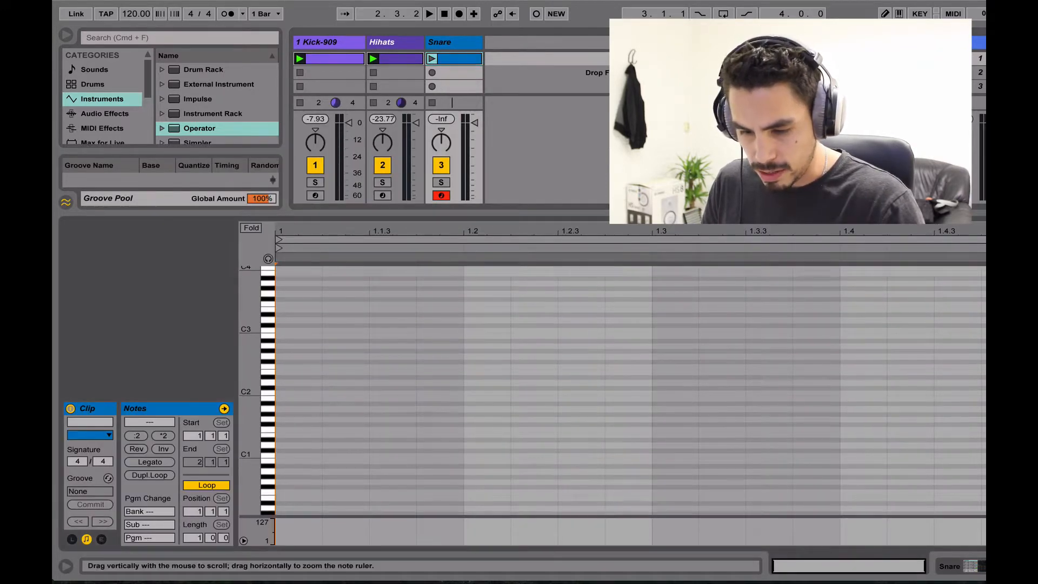
Add C2 notes at 1.2 and 1.4 in the Snare clip and play it together with the kick and hihats
{"action": "left_click_drag", "start_coordinate": [258, 397], "coordinate": [255, 394]}
{"action": "double_click", "coordinate": [466, 401]}
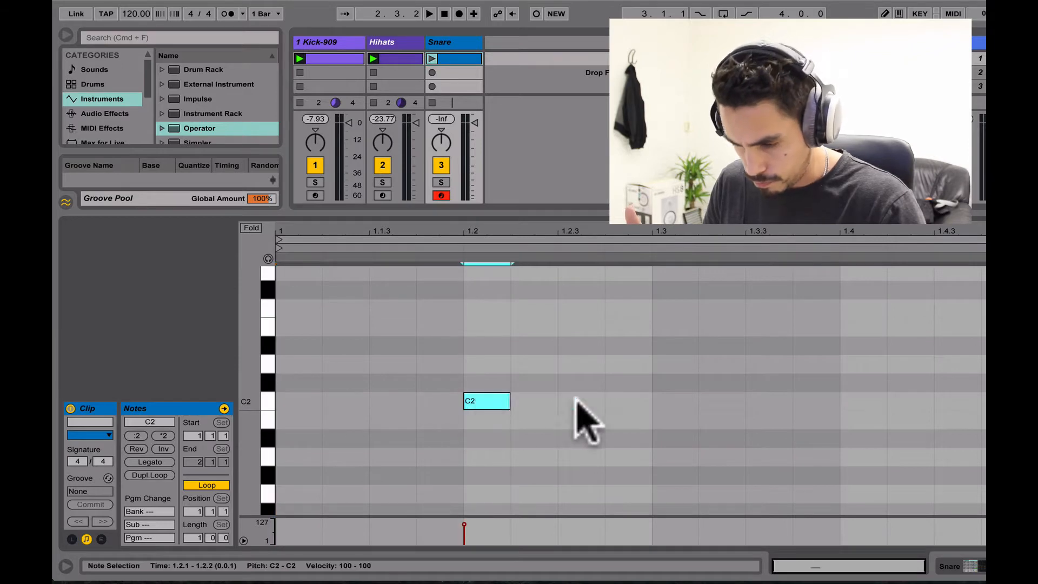
{"action": "double_click", "coordinate": [849, 401]}
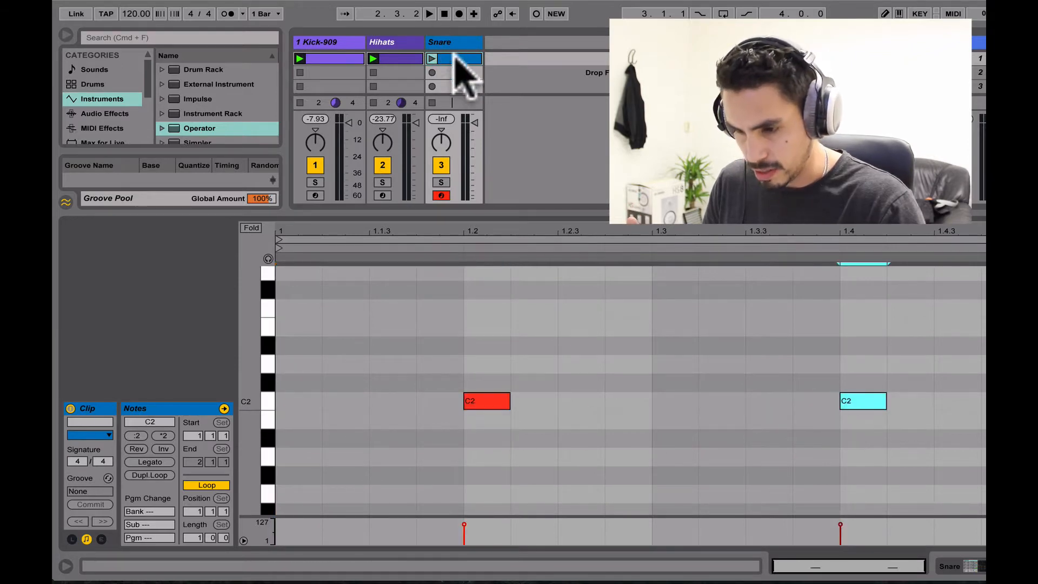
{"action": "left_click", "coordinate": [432, 58]}
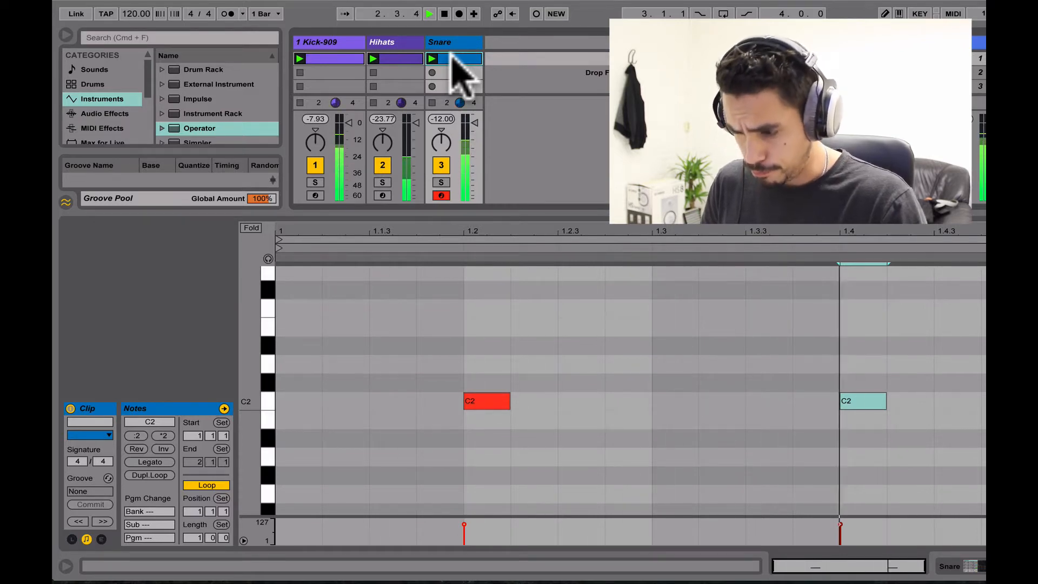
{"action": "key", "text": "space"}
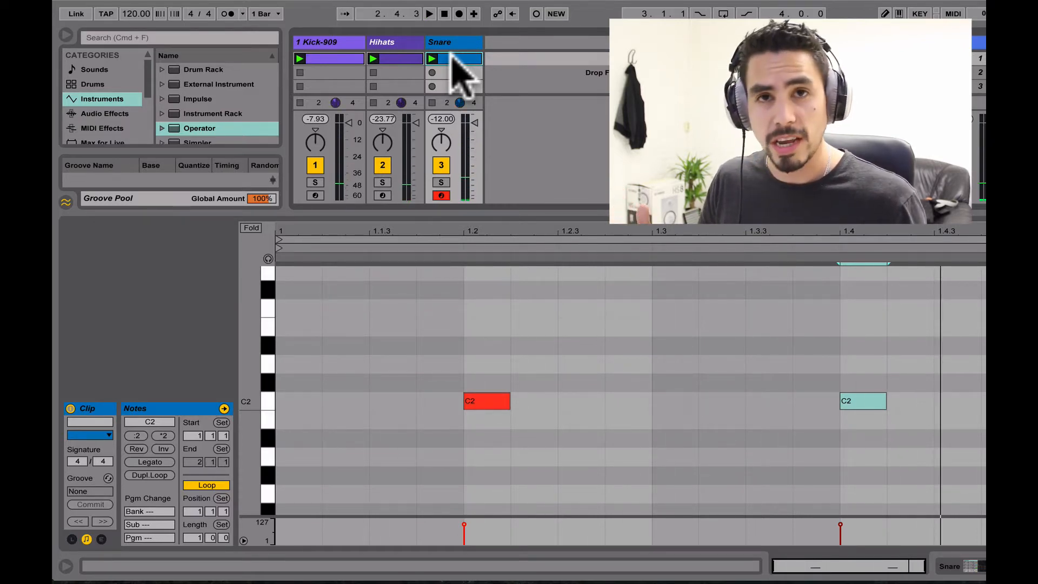
Set the Snare track's Operator to the algorithm with two parallel pairs, B modulating A and D modulating C
{"action": "key", "text": "shift+Tab"}
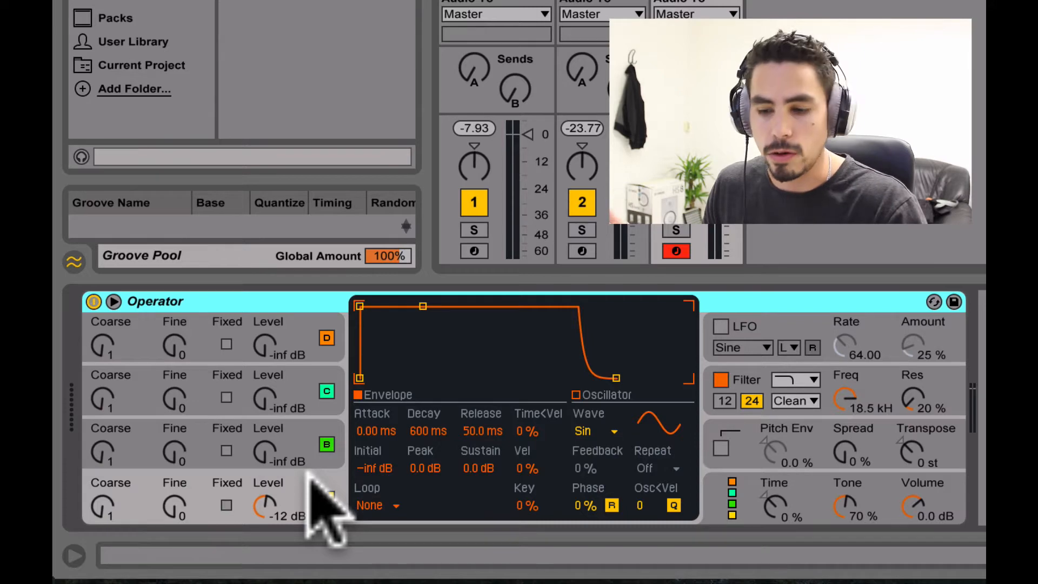
{"action": "left_click", "coordinate": [811, 478]}
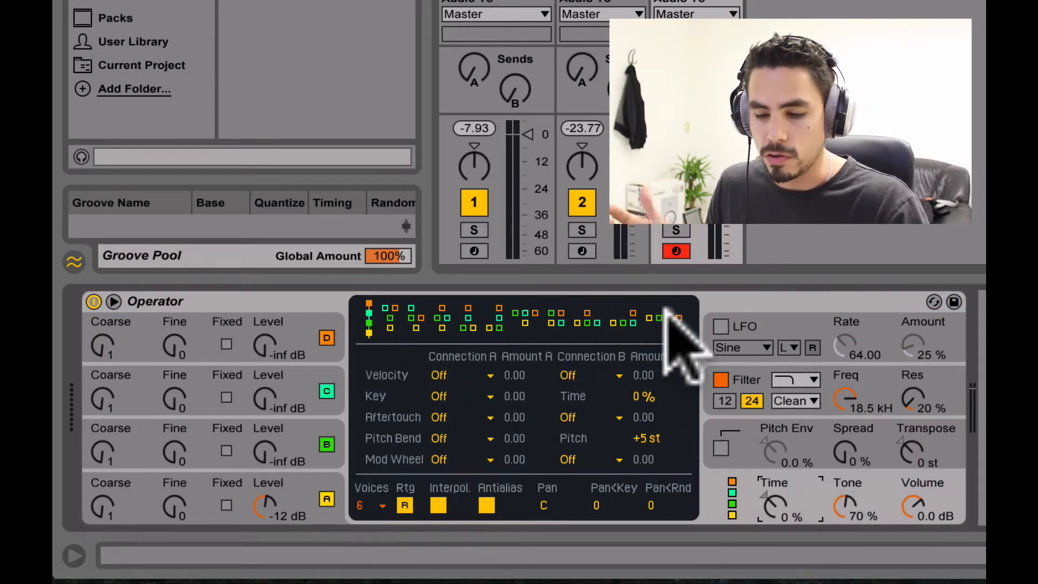
{"action": "left_click", "coordinate": [556, 318]}
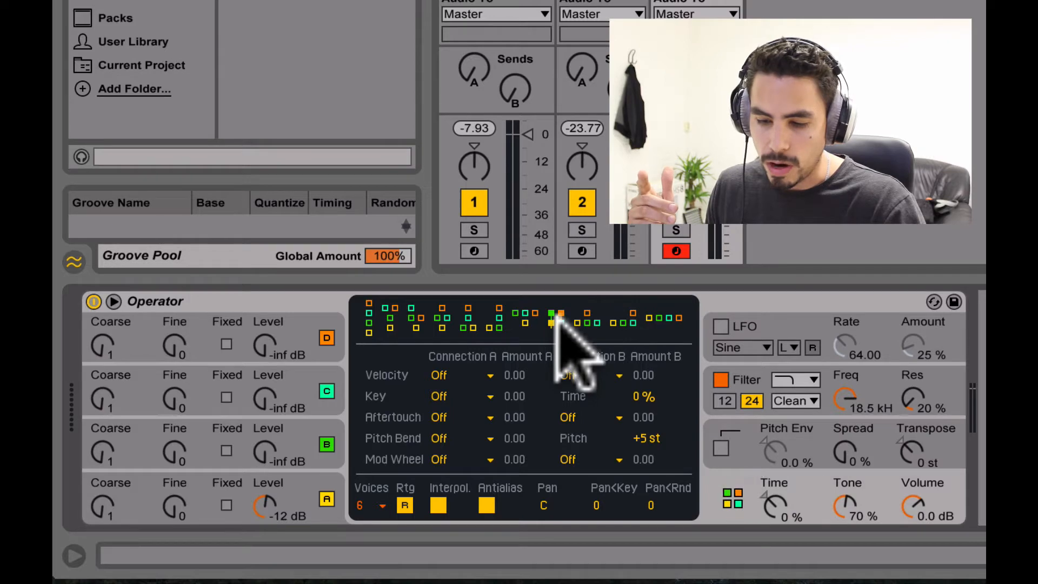
Set the waveform of Operator's oscillator C to Noise White
{"action": "left_click", "coordinate": [304, 481]}
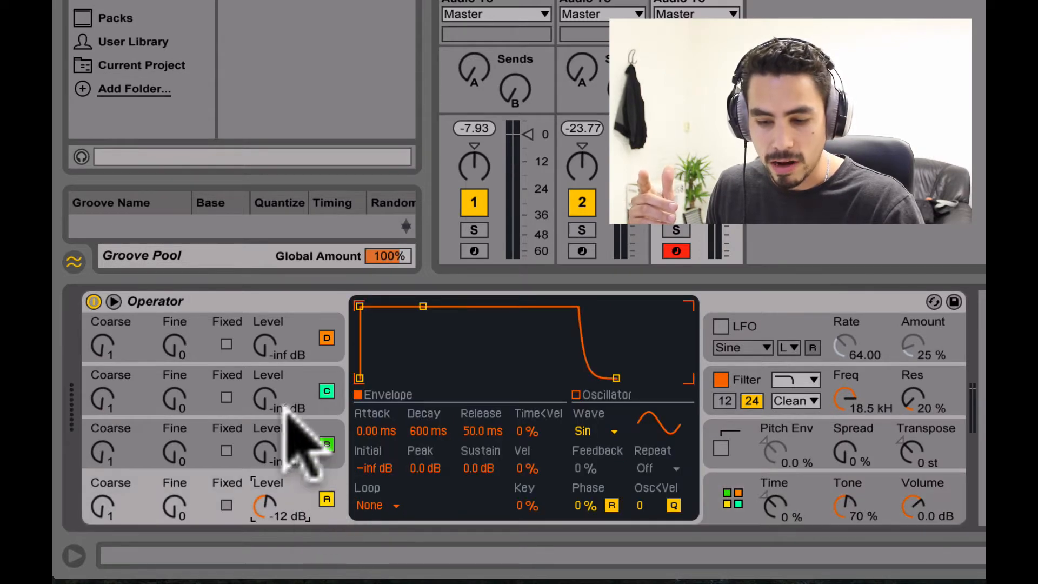
{"action": "left_click", "coordinate": [305, 375]}
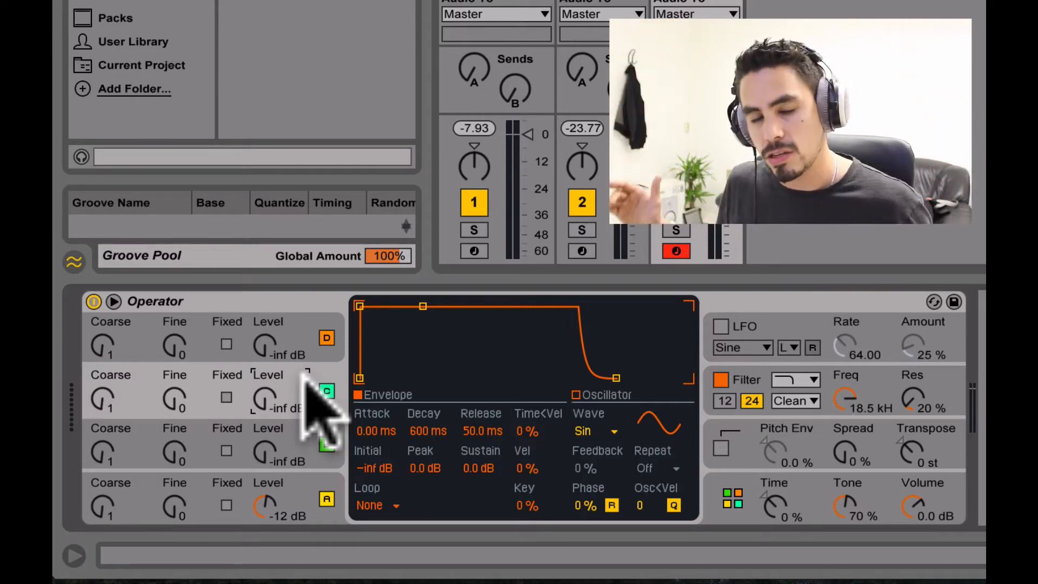
{"action": "left_click", "coordinate": [313, 479]}
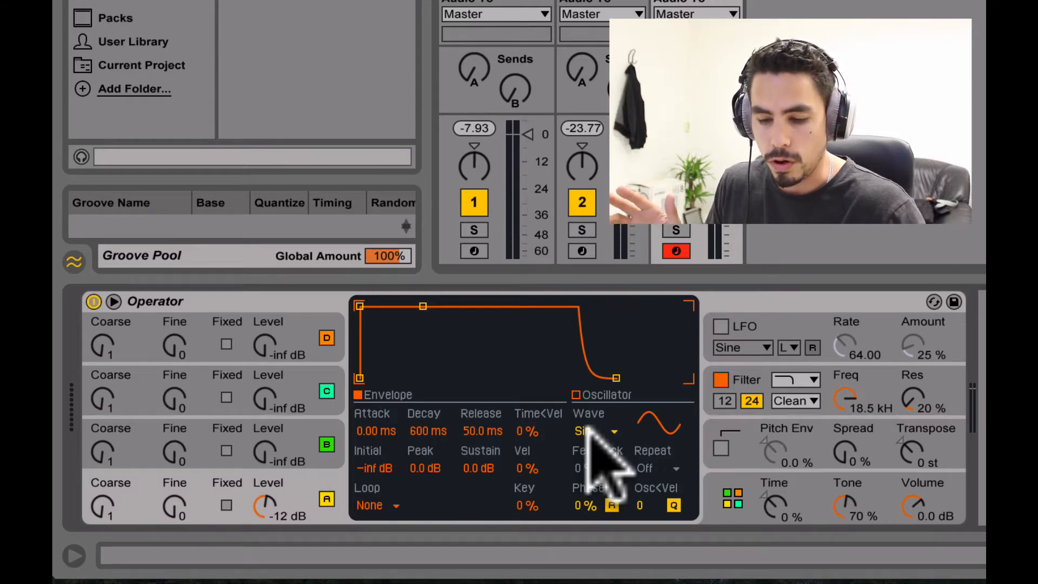
{"action": "left_click", "coordinate": [309, 405]}
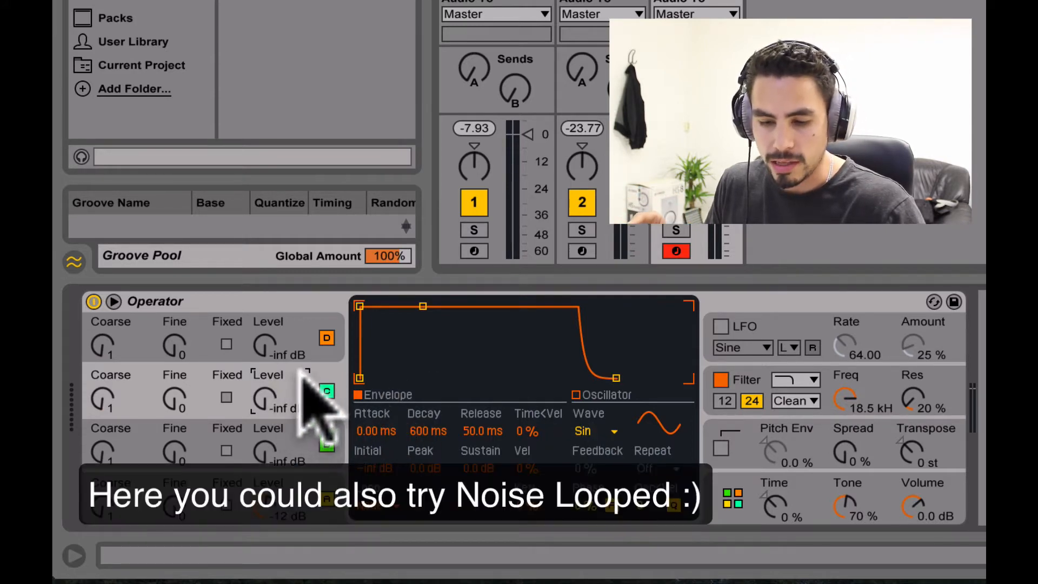
{"action": "left_click", "coordinate": [588, 430]}
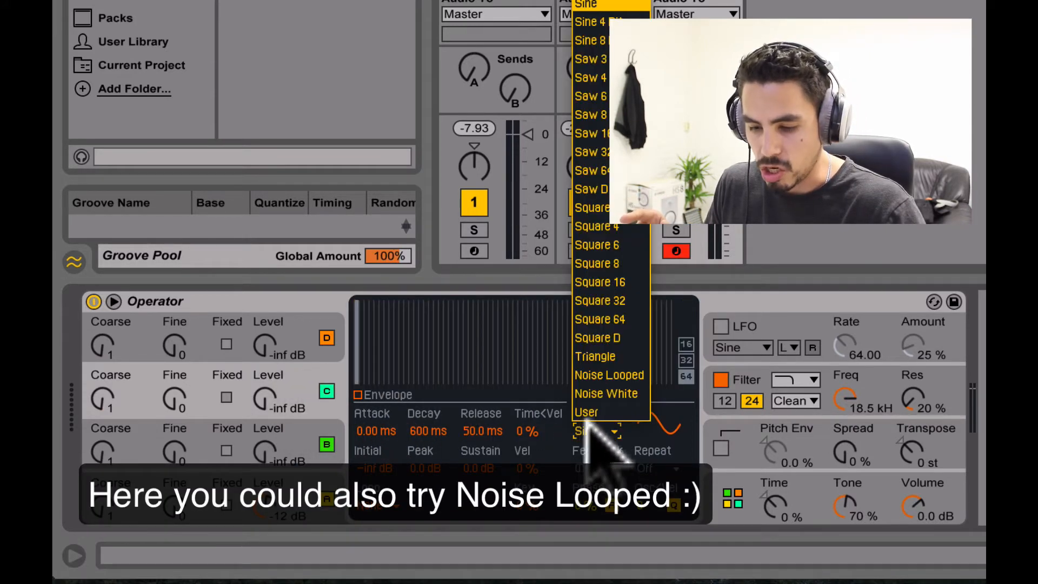
{"action": "left_click", "coordinate": [604, 396]}
Set the envelope loop mode of oscillator A to Trigger
{"action": "left_click", "coordinate": [317, 482]}
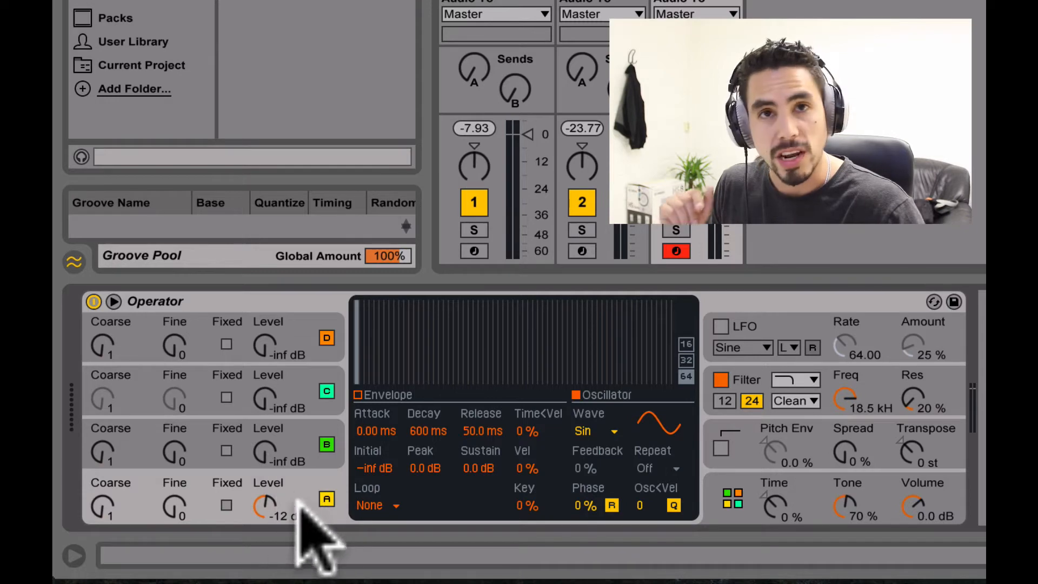
{"action": "left_click", "coordinate": [372, 503]}
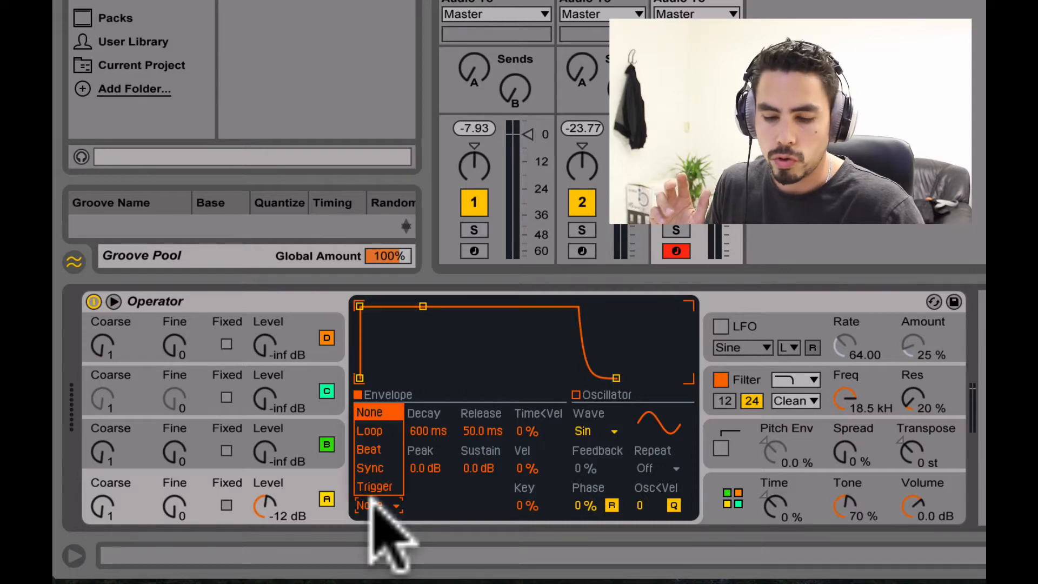
{"action": "left_click", "coordinate": [376, 486]}
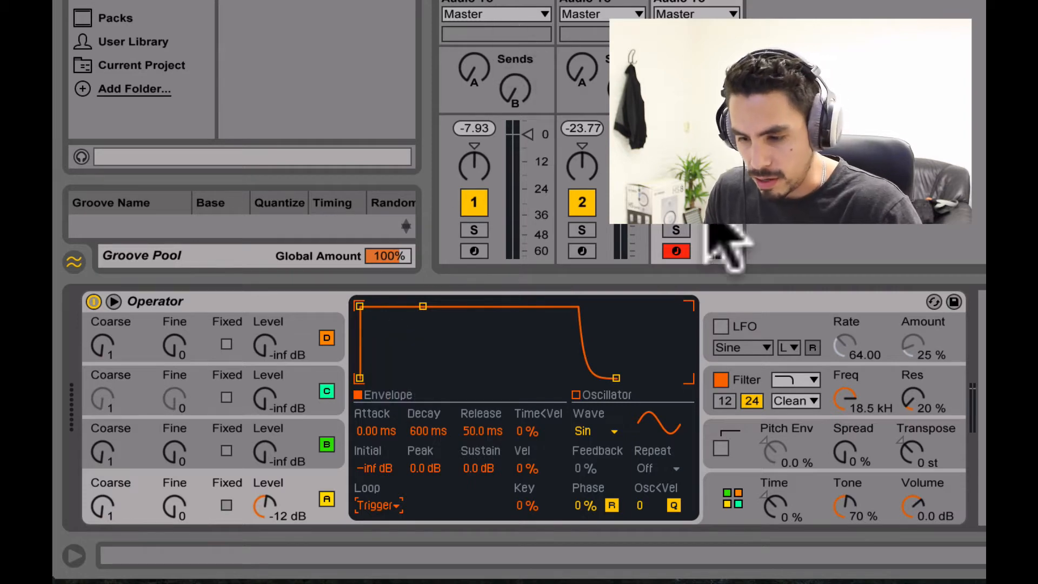
Solo the Snare track and lower oscillator A's envelope sustain to -inf dB
{"action": "left_click", "coordinate": [676, 231]}
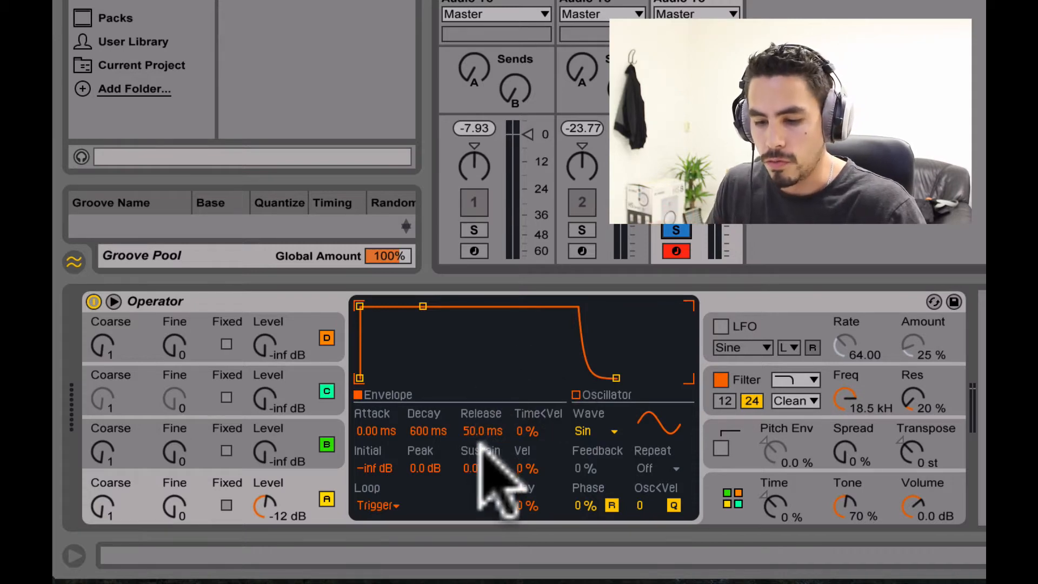
{"action": "left_click", "coordinate": [477, 468]}
{"action": "left_click_drag", "start_coordinate": [477, 468], "coordinate": [476, 519]}
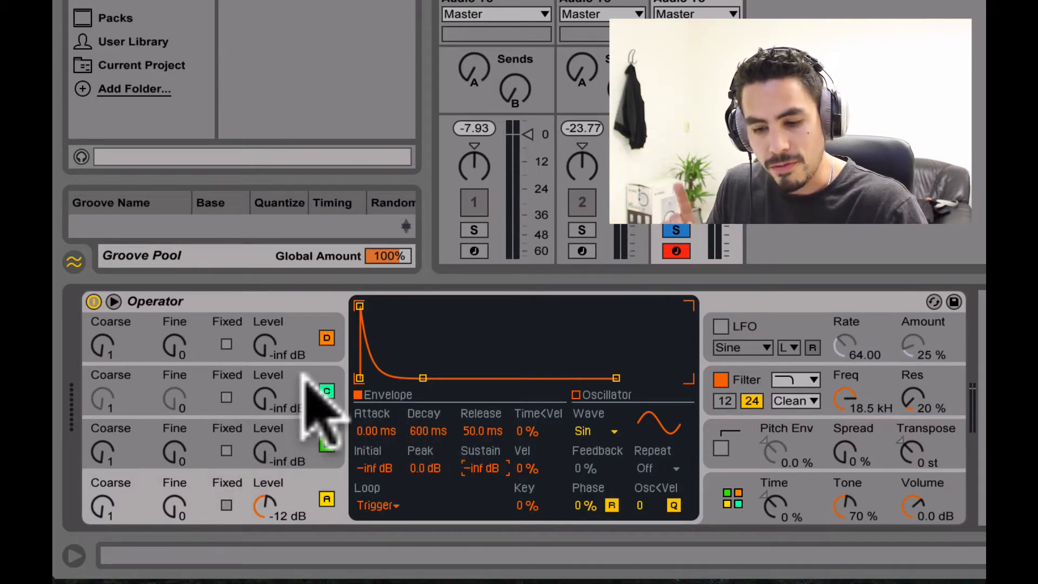
Raise the level of oscillator C to -27 dB
{"action": "left_click", "coordinate": [262, 397]}
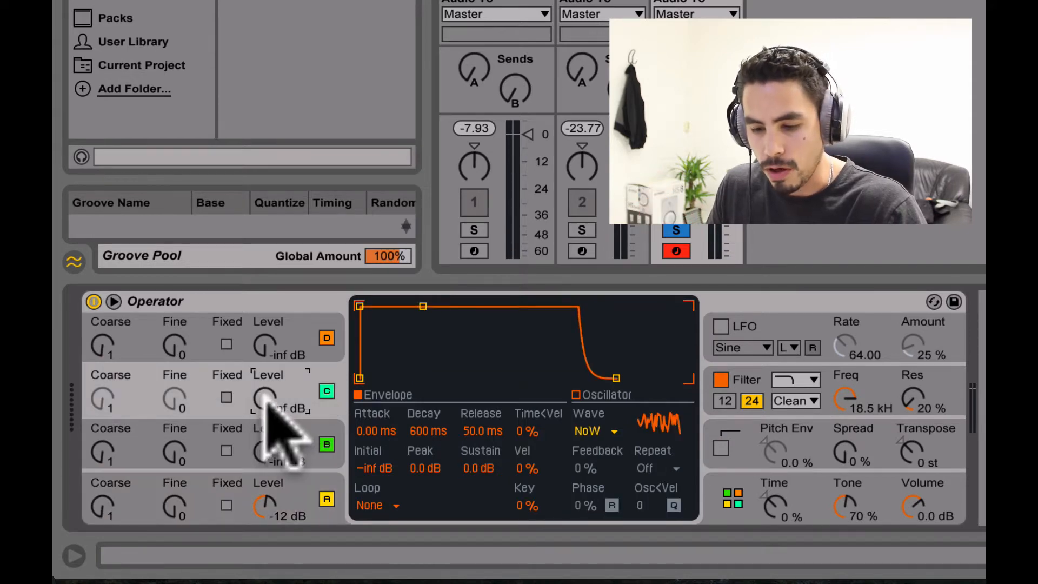
{"action": "left_click_drag", "start_coordinate": [269, 401], "coordinate": [269, 397]}
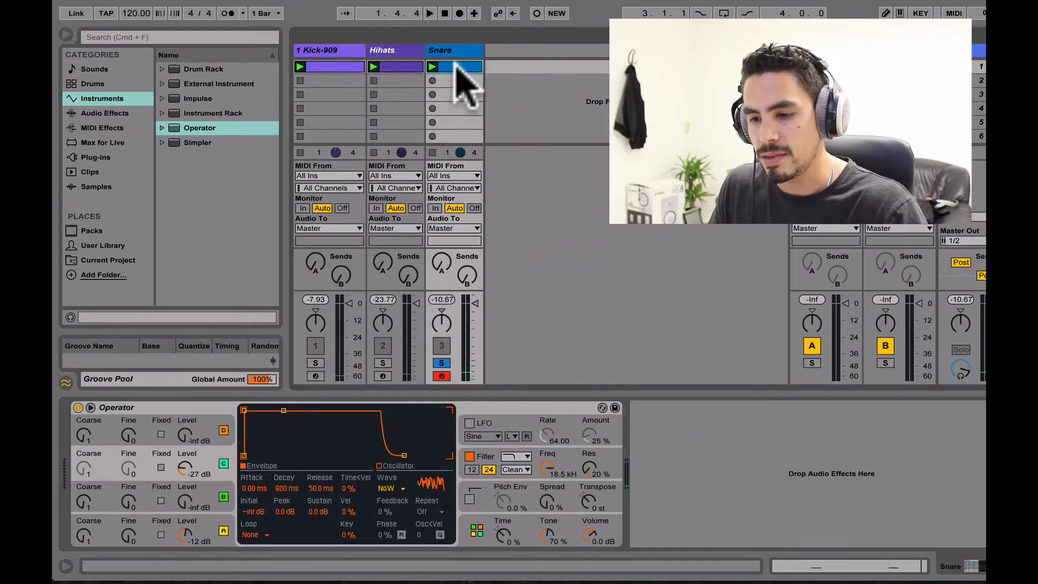
Try extending the Snare clip's C2 note at 1.2 to end at 1.3.3 and play back the longer note
{"action": "double_click", "coordinate": [454, 65]}
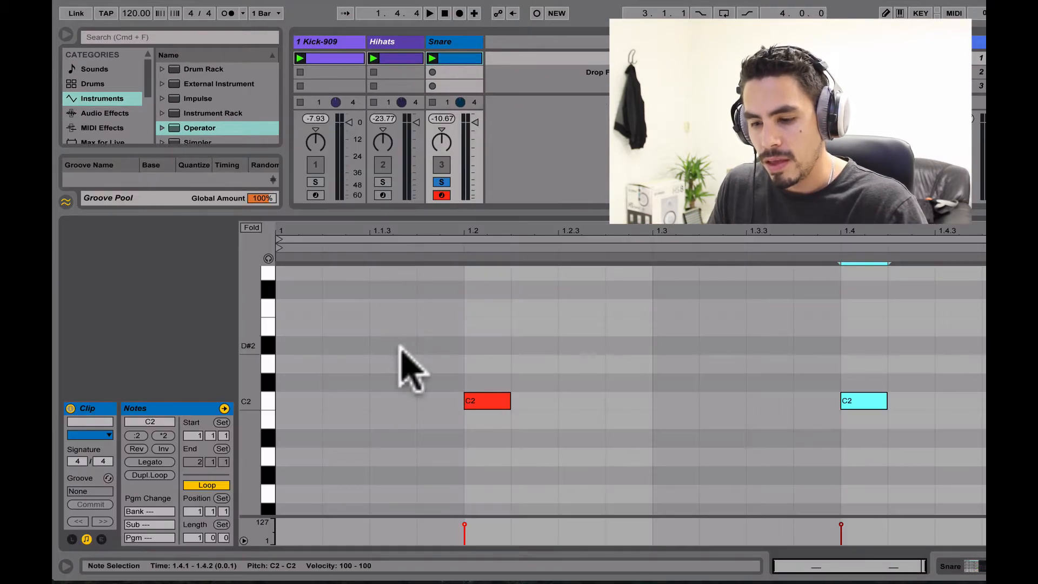
{"action": "left_click", "coordinate": [459, 411]}
{"action": "left_click_drag", "start_coordinate": [509, 399], "coordinate": [667, 398]}
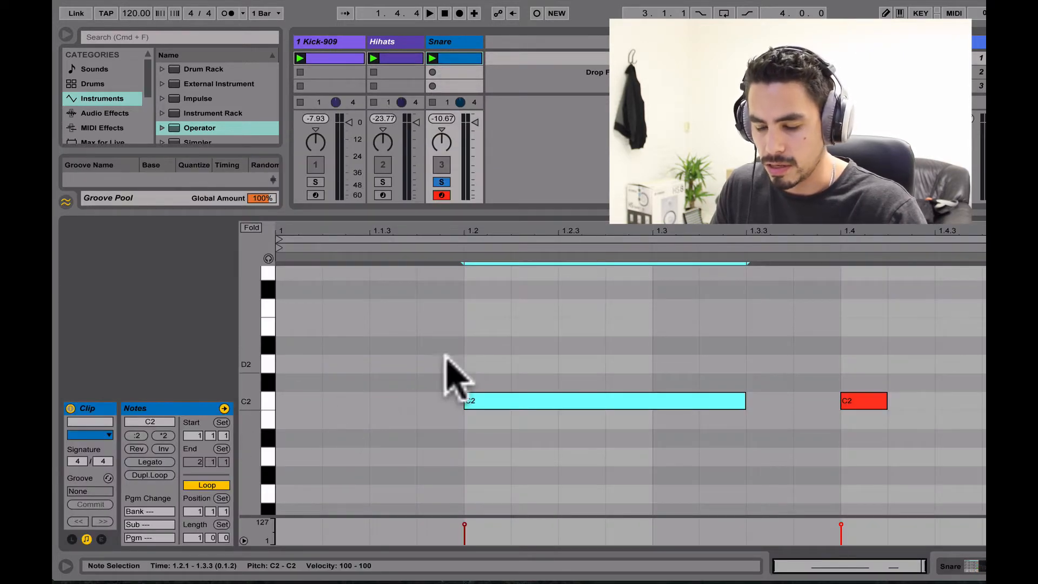
{"action": "key", "text": "space"}
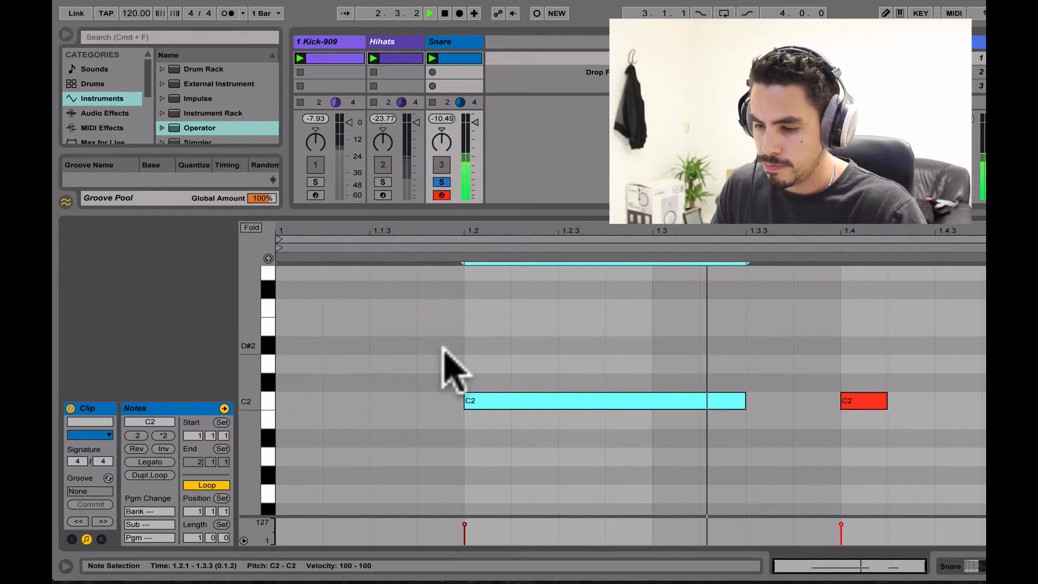
{"action": "key", "text": "super+z"}
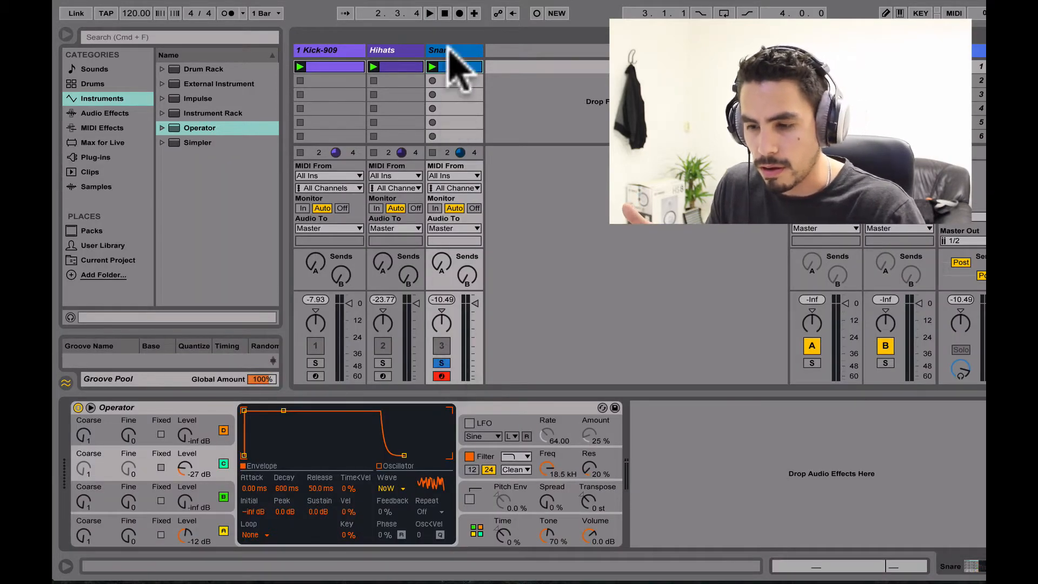
Set the envelope loop mode of oscillator C in the Snare track's Operator to Trigger
{"action": "left_click", "coordinate": [454, 50]}
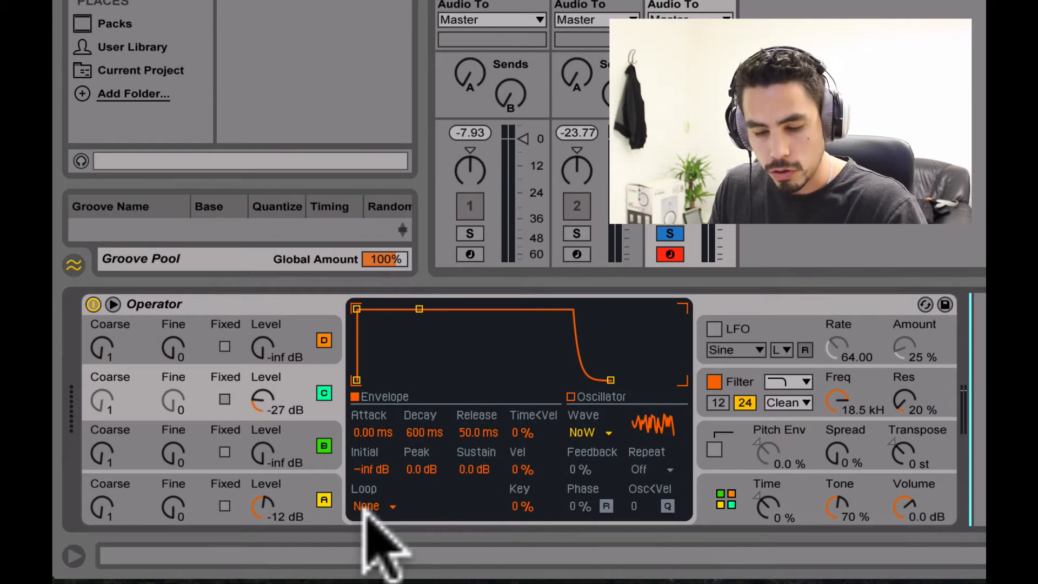
{"action": "left_click", "coordinate": [370, 507]}
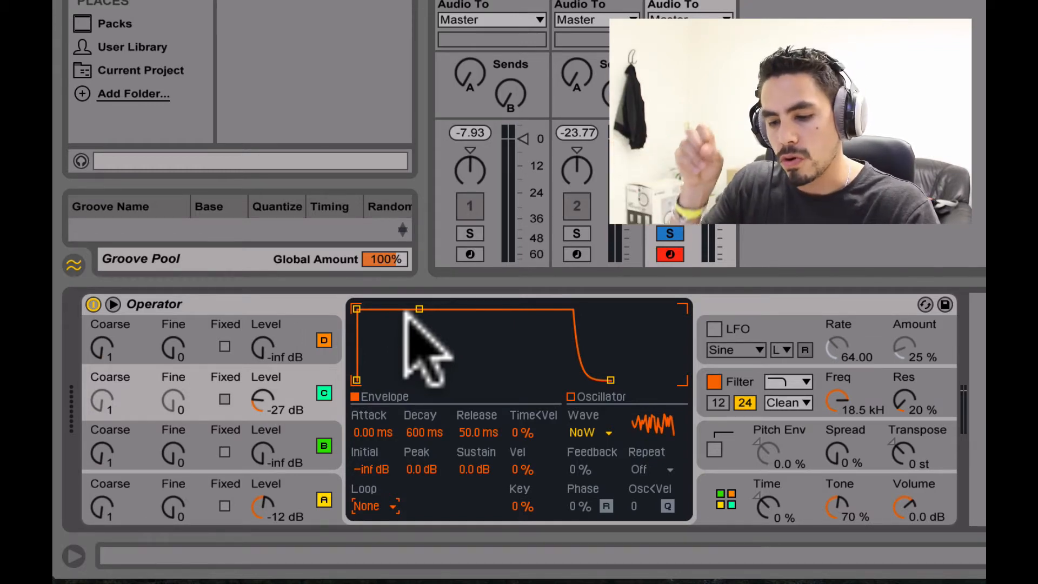
{"action": "left_click", "coordinate": [301, 482]}
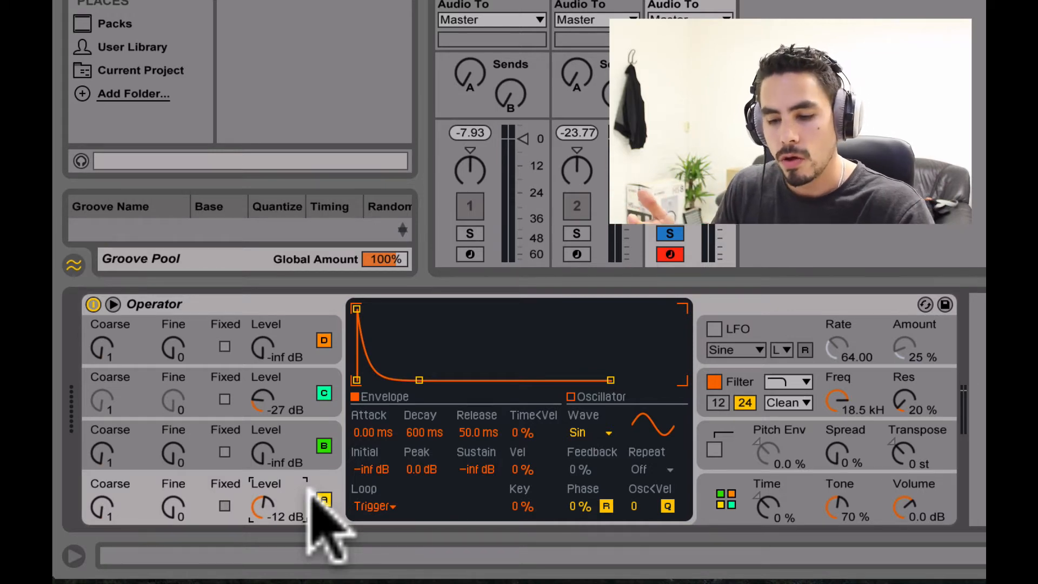
{"action": "left_click", "coordinate": [313, 381]}
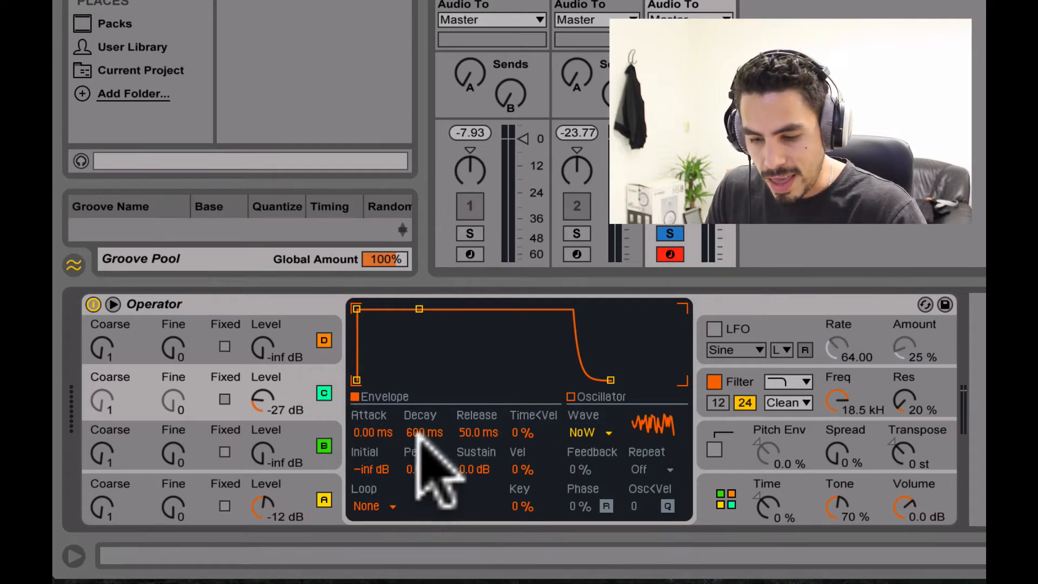
{"action": "left_click", "coordinate": [373, 506]}
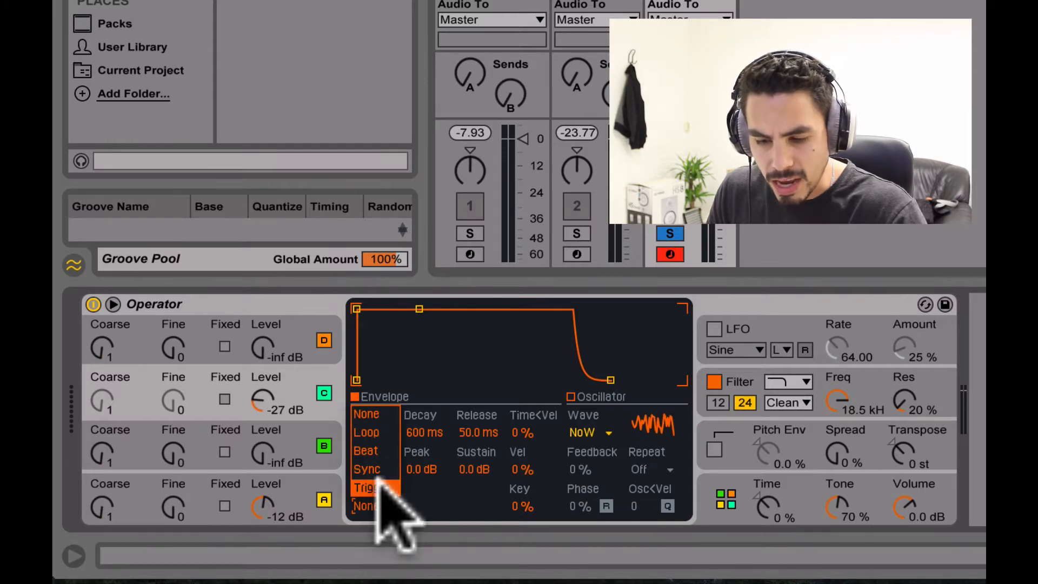
{"action": "left_click", "coordinate": [381, 487]}
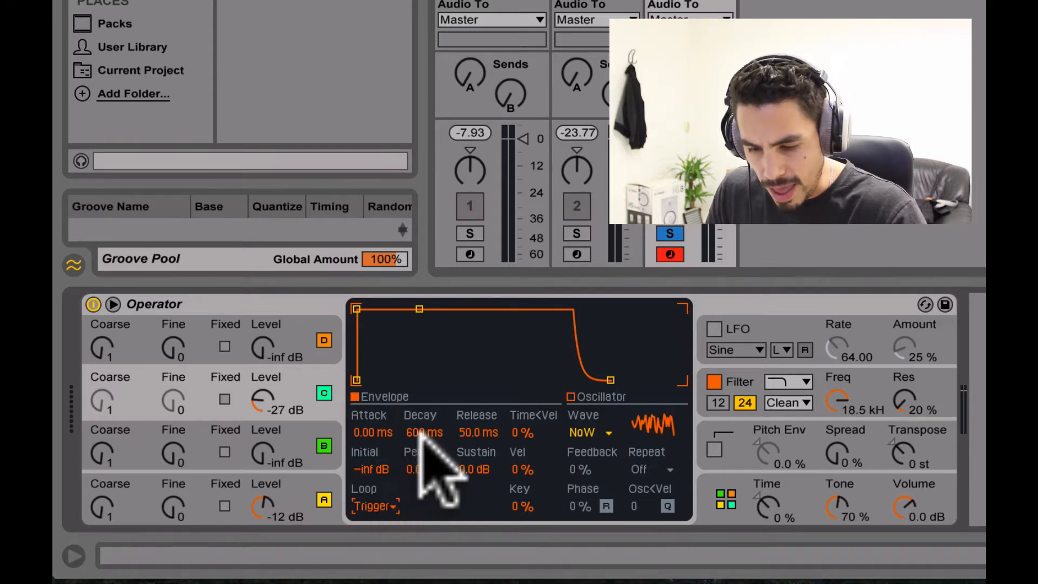
Shorten oscillator C's envelope release to 17.1 ms and its decay to about 43 ms
{"action": "left_click", "coordinate": [478, 433]}
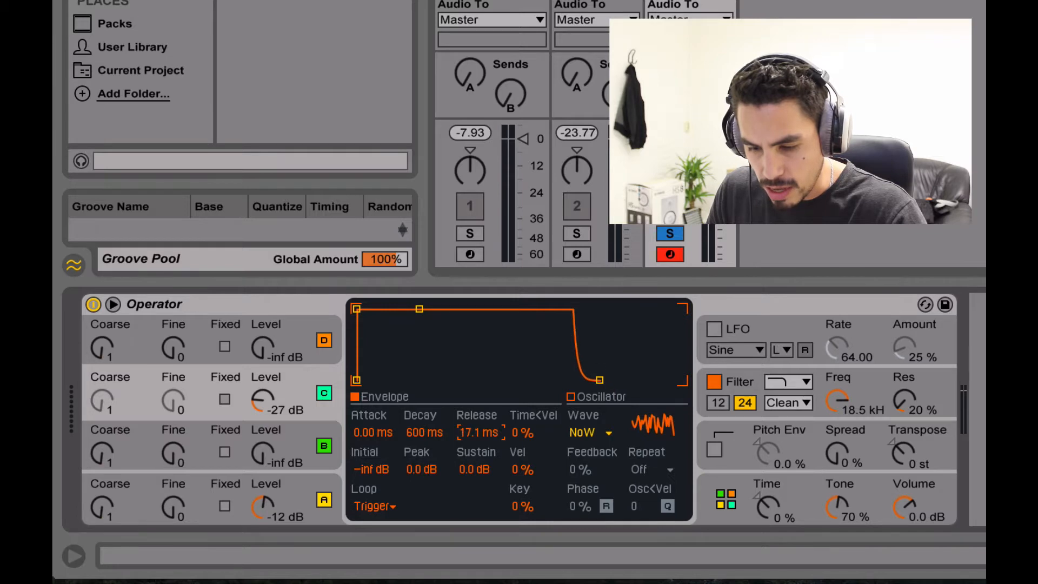
{"action": "left_click_drag", "start_coordinate": [419, 432], "coordinate": [414, 430]}
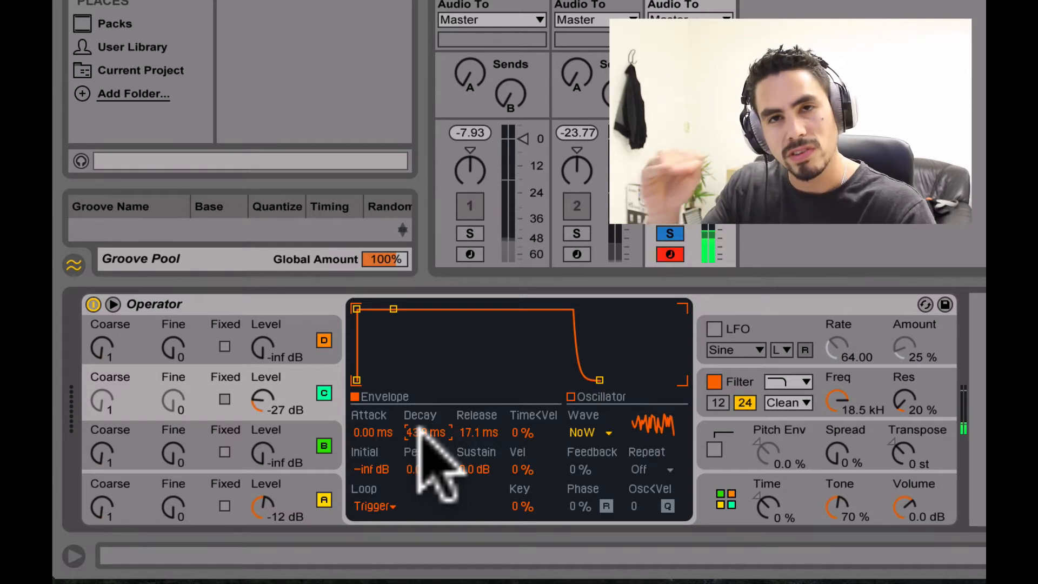
Adjust oscillator C's envelope decay while listening to the snare, settling on 73.5 ms
{"action": "left_click_drag", "start_coordinate": [427, 433], "coordinate": [423, 406]}
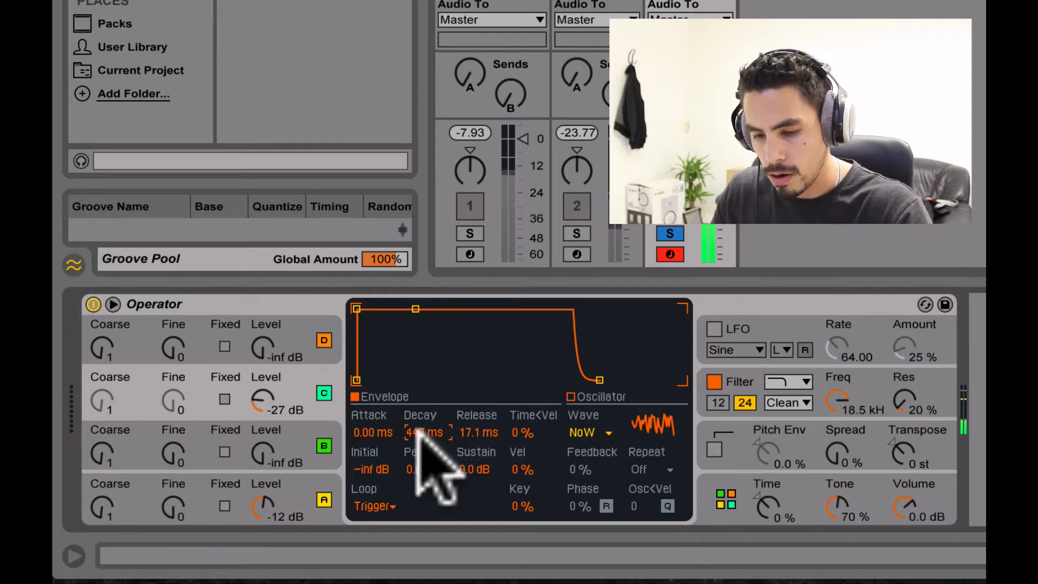
{"action": "left_click_drag", "start_coordinate": [421, 432], "coordinate": [421, 395]}
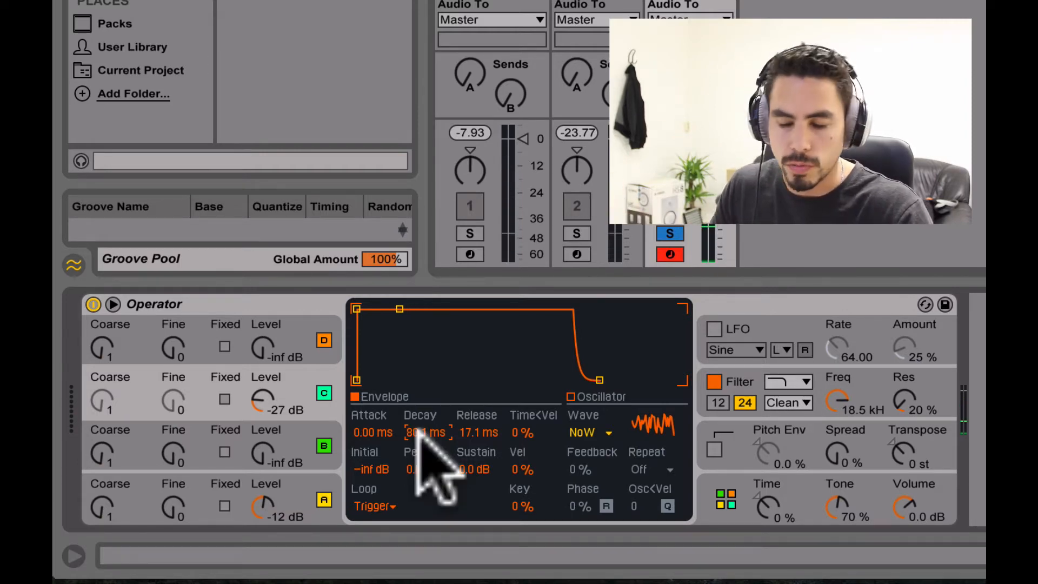
{"action": "mouse_move", "coordinate": [417, 431]}
{"action": "left_mouse_down"}
{"action": "mouse_move", "coordinate": [418, 443]}
{"action": "mouse_move", "coordinate": [417, 416]}
{"action": "left_mouse_up"}
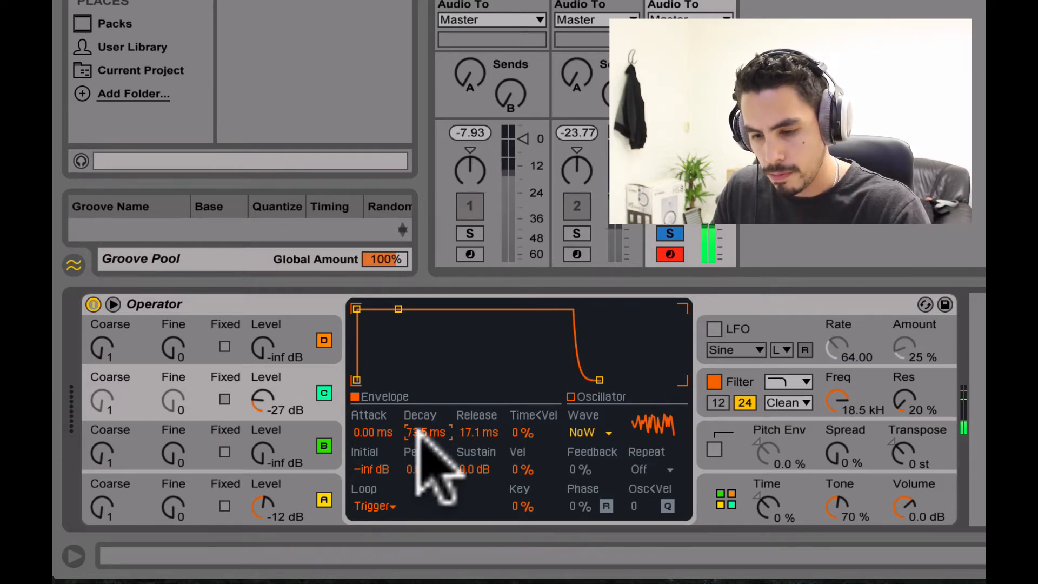
{"action": "left_click", "coordinate": [417, 430]}
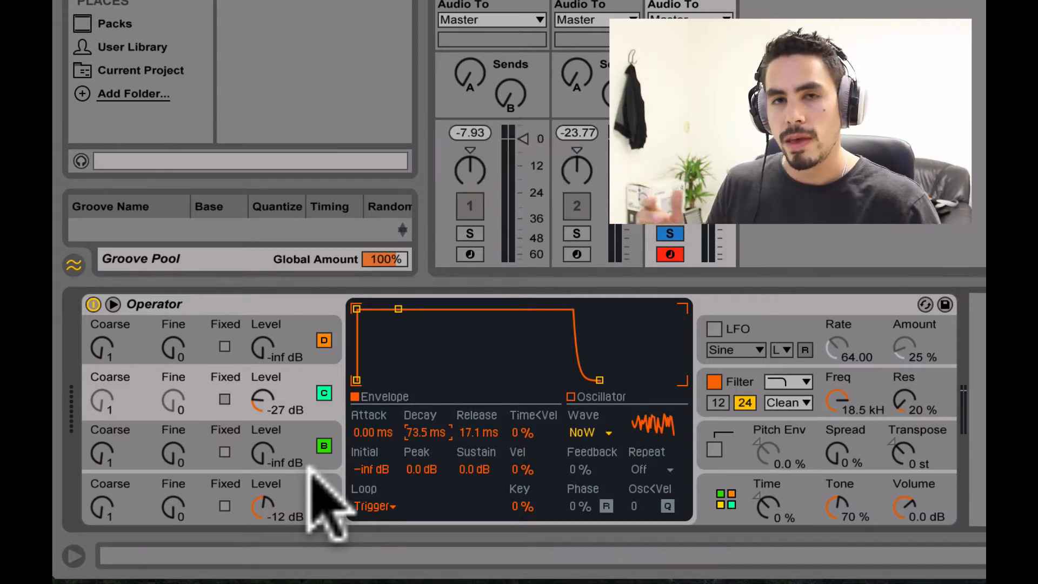
Switch off oscillator C and enable Operator's pitch envelope with an amount of 100%
{"action": "left_click", "coordinate": [324, 393]}
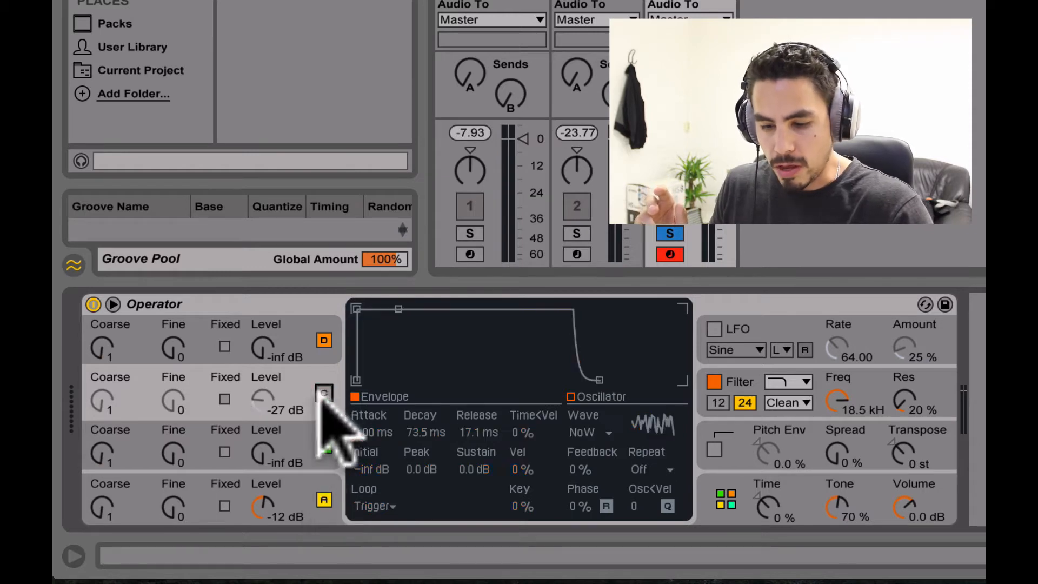
{"action": "left_click", "coordinate": [299, 476]}
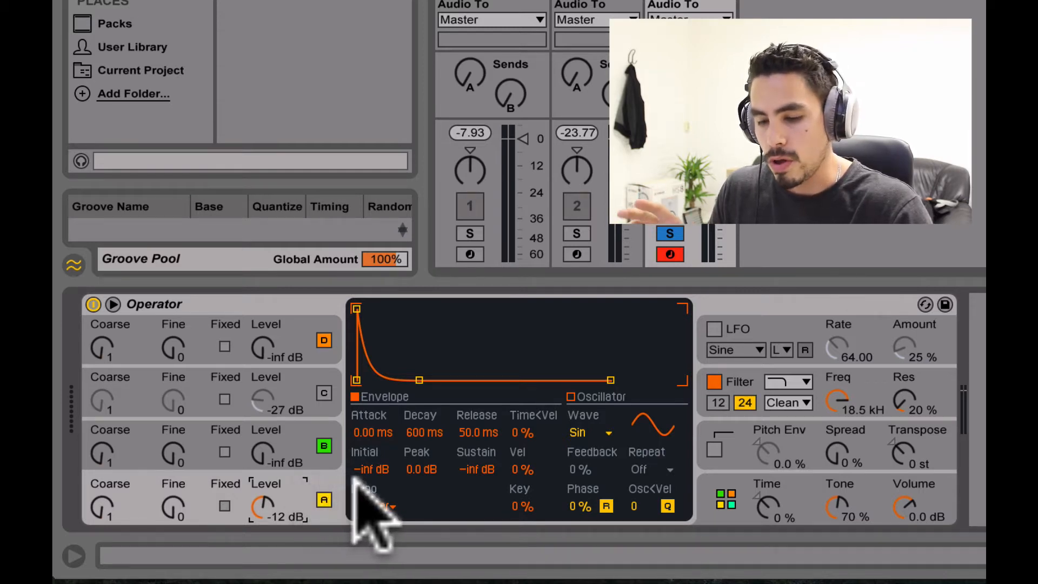
{"action": "left_click", "coordinate": [714, 448]}
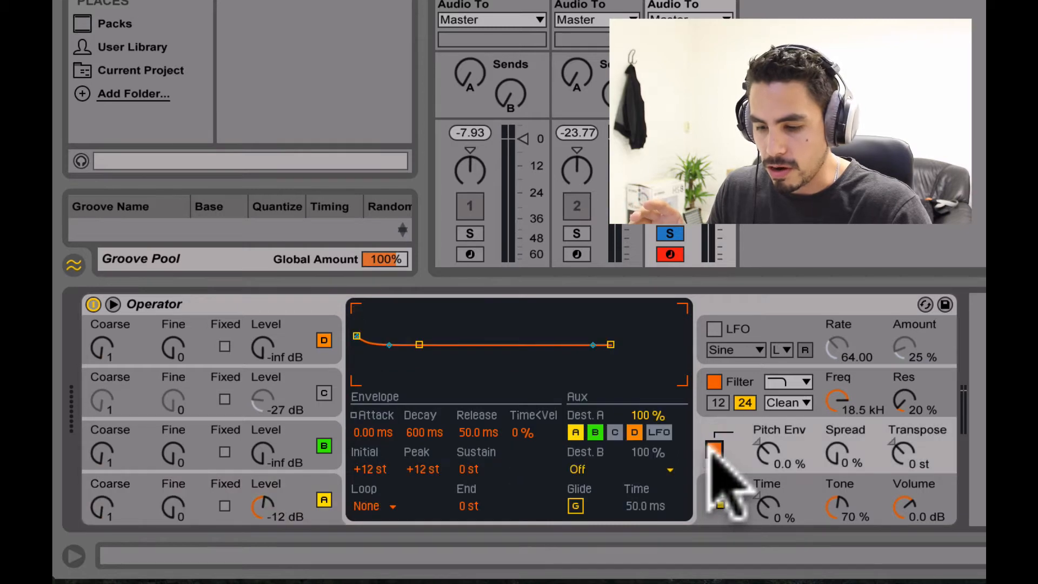
{"action": "left_click_drag", "start_coordinate": [763, 454], "coordinate": [764, 383]}
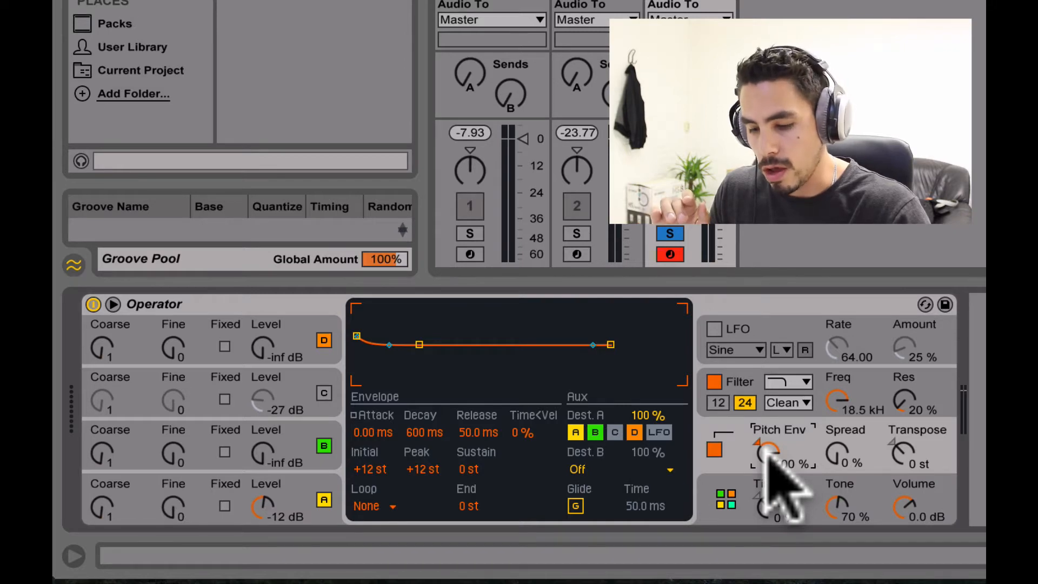
Set the pitch envelope's loop mode to Trigger and its initial and peak values to +24 st
{"action": "left_click", "coordinate": [368, 507]}
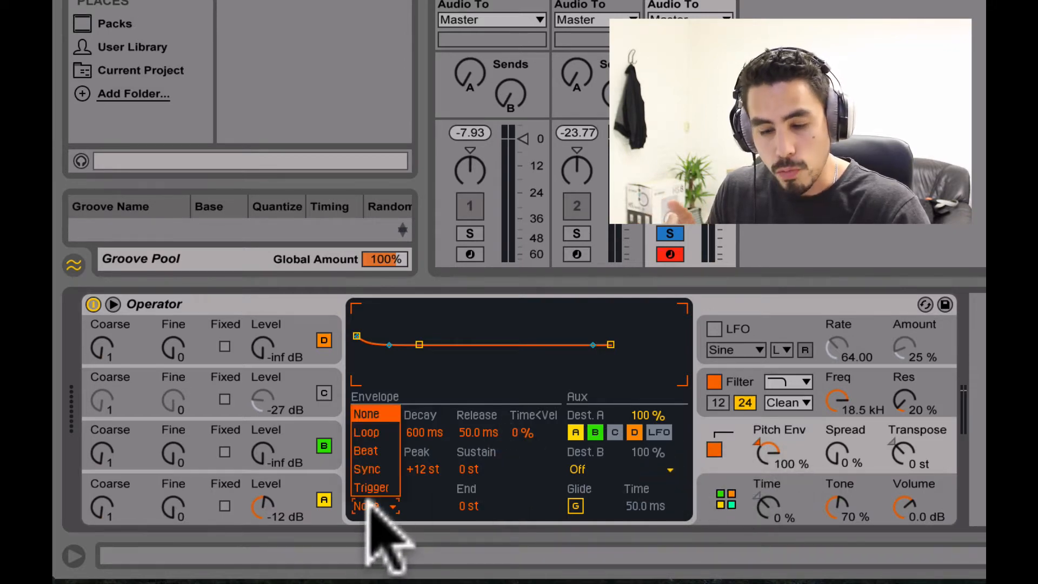
{"action": "left_click", "coordinate": [372, 487]}
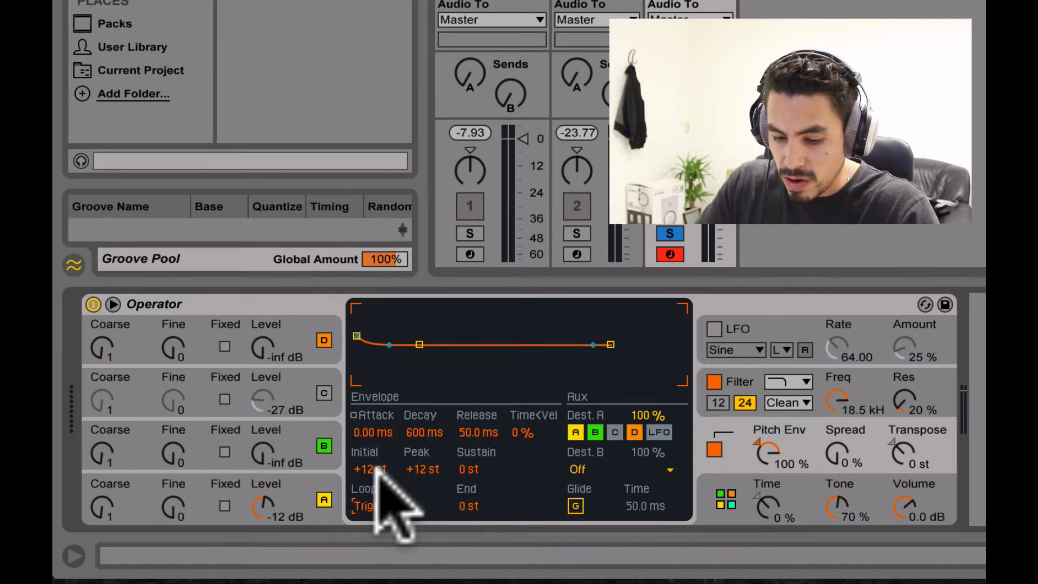
{"action": "left_click", "coordinate": [371, 466]}
{"action": "type", "text": "24"}
{"action": "left_click", "coordinate": [423, 464]}
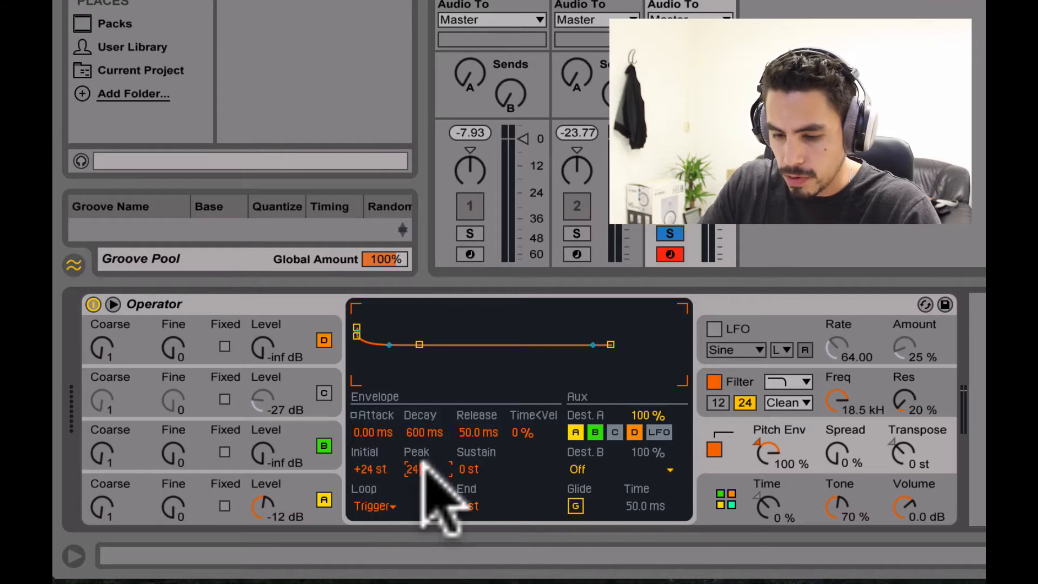
{"action": "type", "text": "24"}
{"action": "key", "text": "Return"}
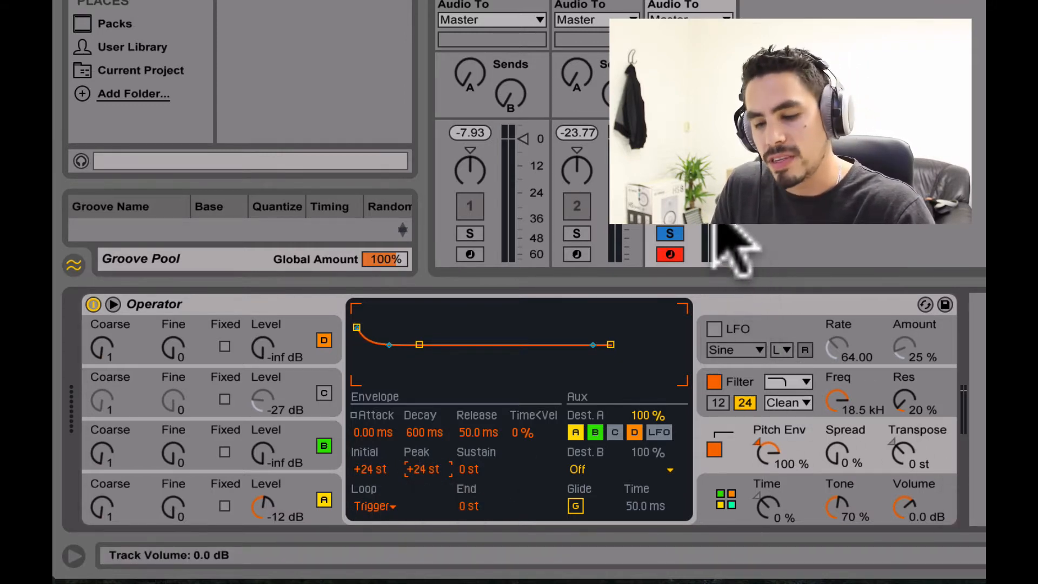
Play back the snare body and transpose Operator down to -12 st
{"action": "key", "text": "space"}
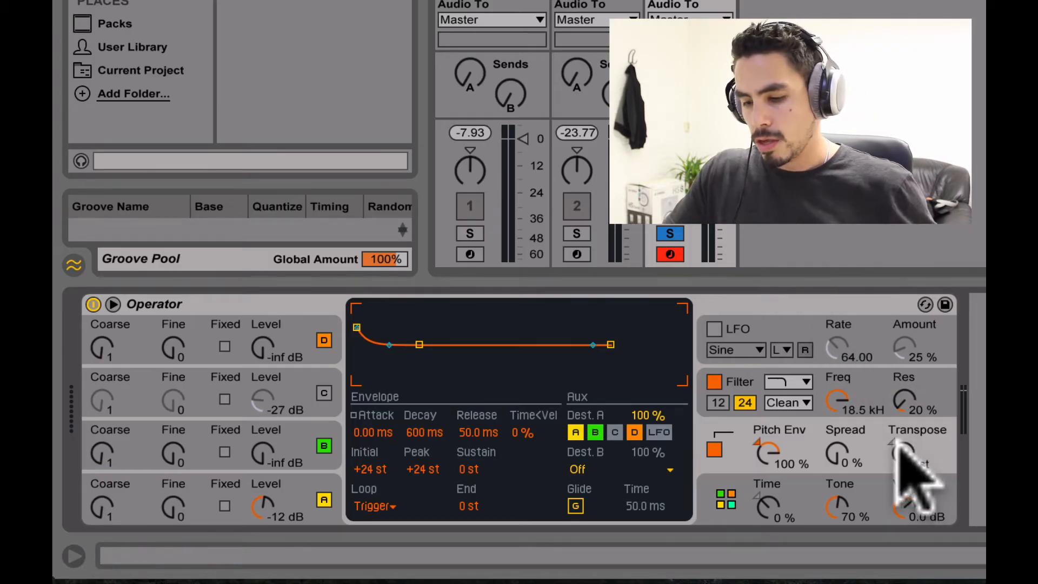
{"action": "left_click", "coordinate": [899, 448]}
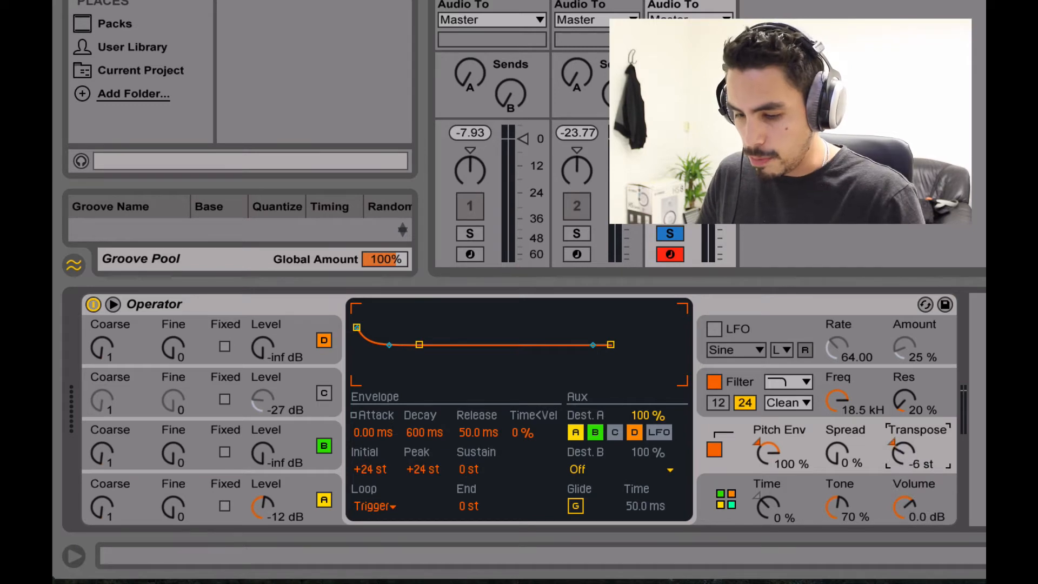
{"action": "key", "text": "space"}
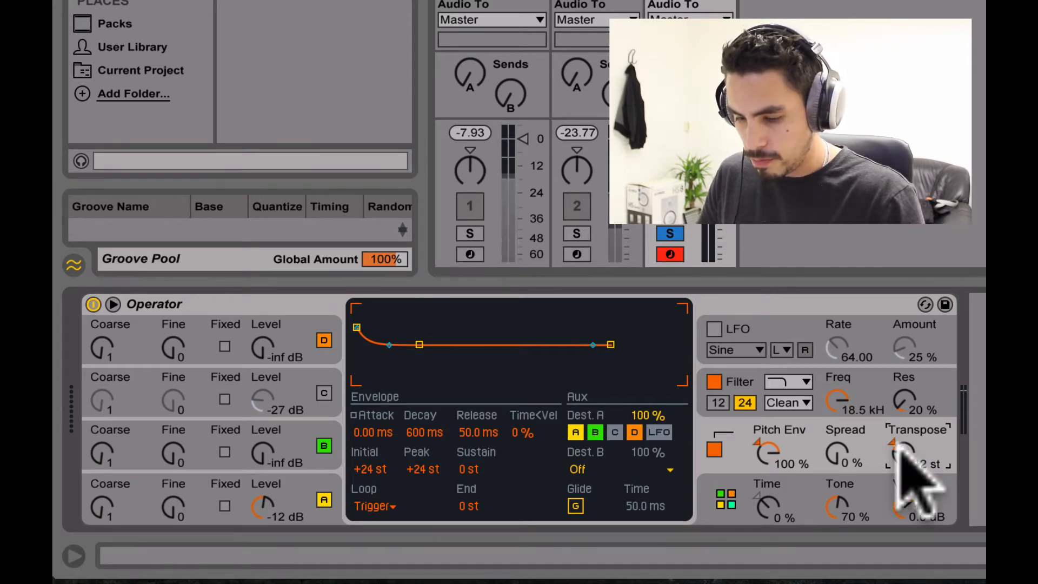
{"action": "left_click", "coordinate": [899, 448]}
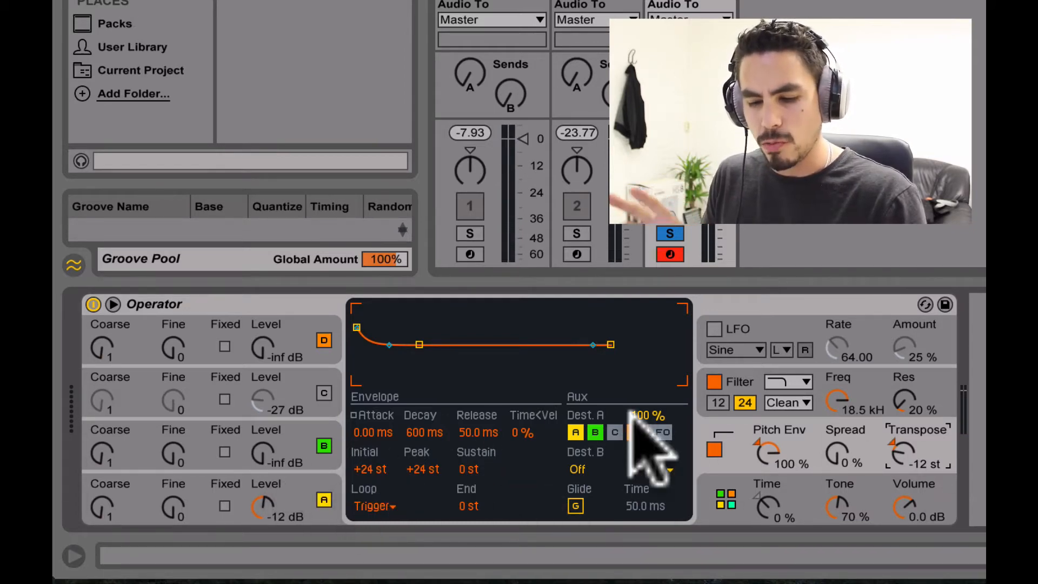
Shorten the pitch envelope's decay to 376 ms
{"action": "left_click", "coordinate": [980, 400]}
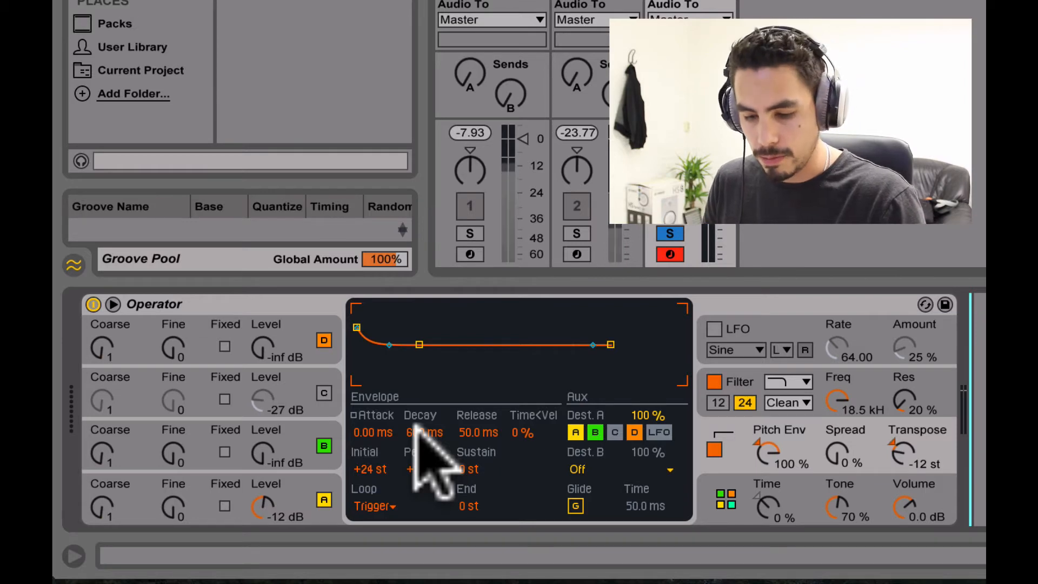
{"action": "left_click", "coordinate": [416, 430]}
{"action": "left_click_drag", "start_coordinate": [417, 429], "coordinate": [416, 437]}
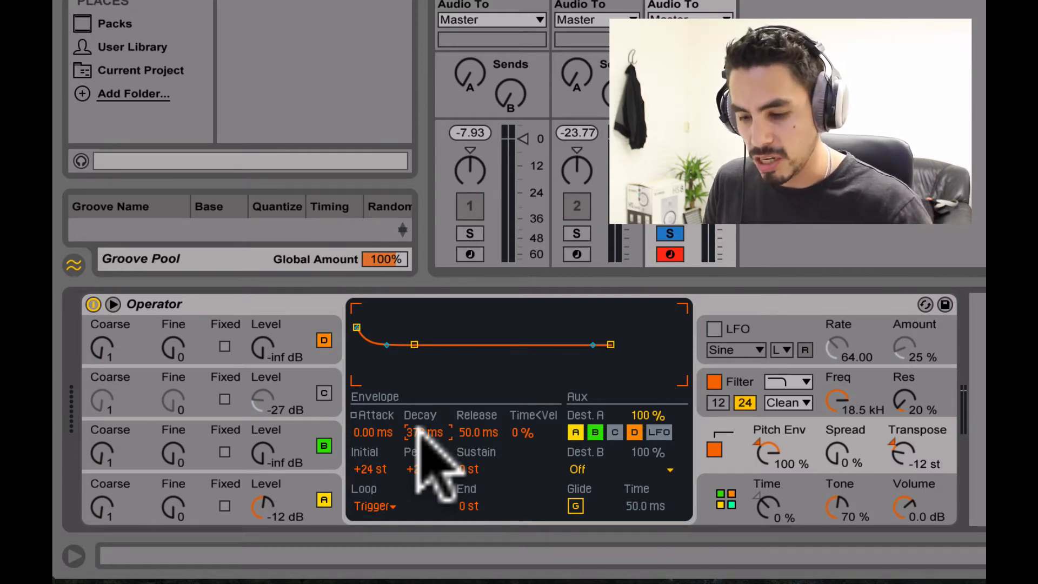
Switch oscillator C back on at a level of -34 dB and set its envelope release to 52.1 ms
{"action": "left_click", "coordinate": [320, 393]}
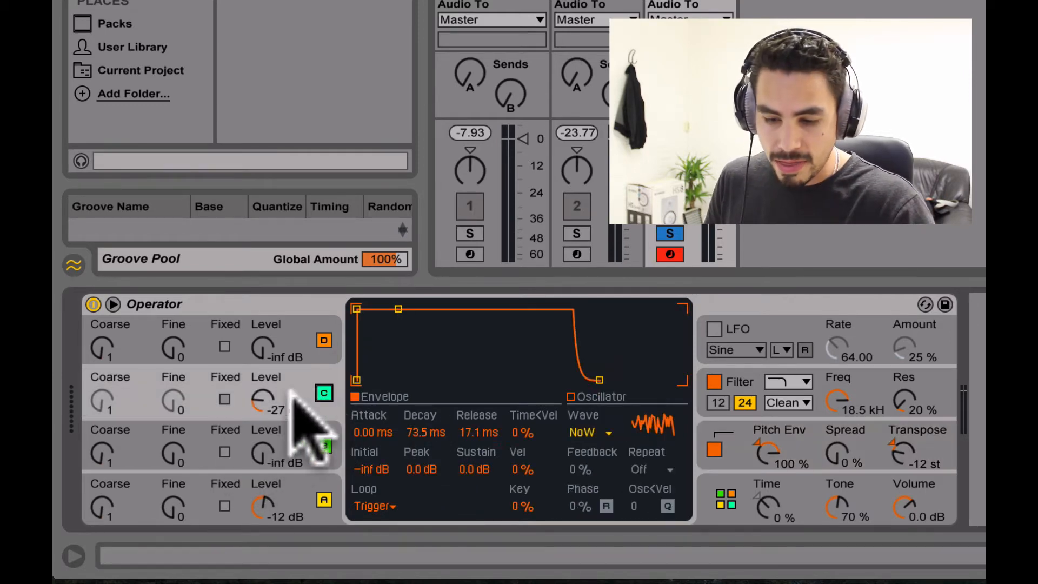
{"action": "mouse_move", "coordinate": [260, 395]}
{"action": "left_mouse_down"}
{"action": "mouse_move", "coordinate": [261, 427]}
{"action": "mouse_move", "coordinate": [263, 395]}
{"action": "left_mouse_up"}
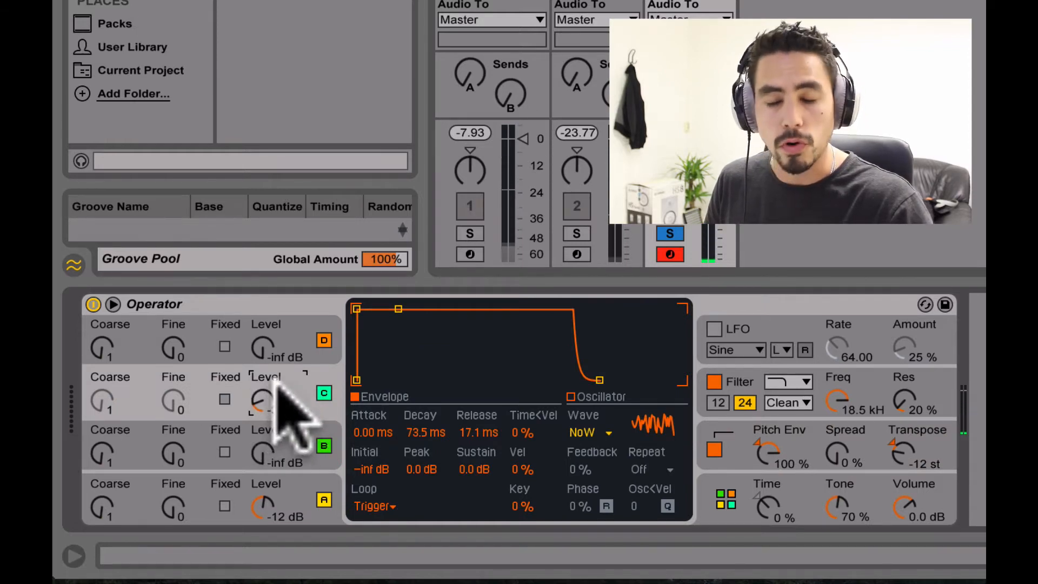
{"action": "left_click", "coordinate": [477, 427]}
{"action": "mouse_move", "coordinate": [478, 427]}
{"action": "left_mouse_down"}
{"action": "mouse_move", "coordinate": [487, 424]}
{"action": "mouse_move", "coordinate": [477, 427]}
{"action": "left_mouse_up"}
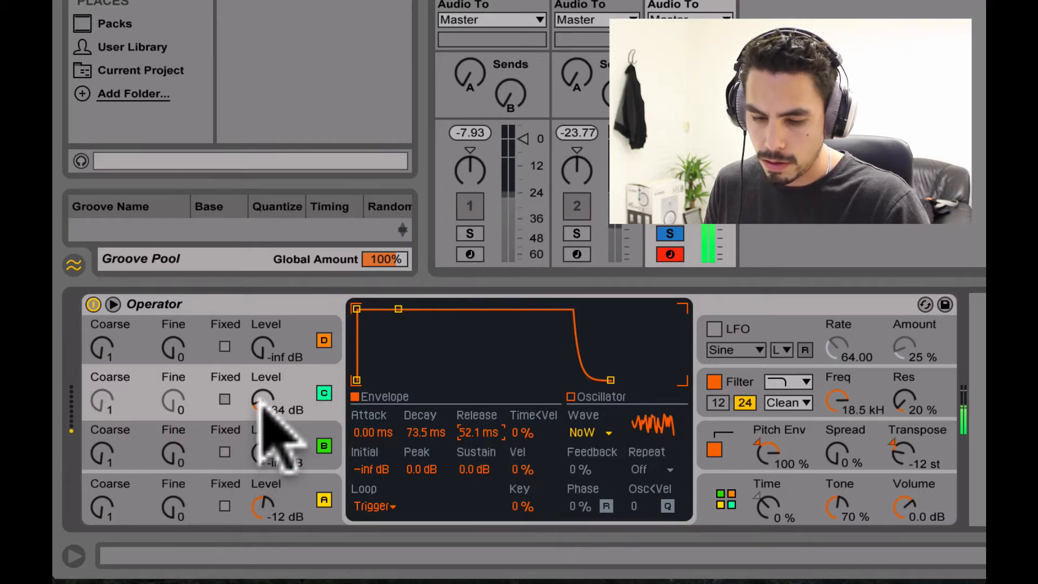
Lower the Snare track's volume and raise oscillator C's level in stages to -11 dB
{"action": "mouse_move", "coordinate": [262, 402]}
{"action": "left_mouse_down"}
{"action": "mouse_move", "coordinate": [262, 392]}
{"action": "mouse_move", "coordinate": [262, 404]}
{"action": "left_mouse_up"}
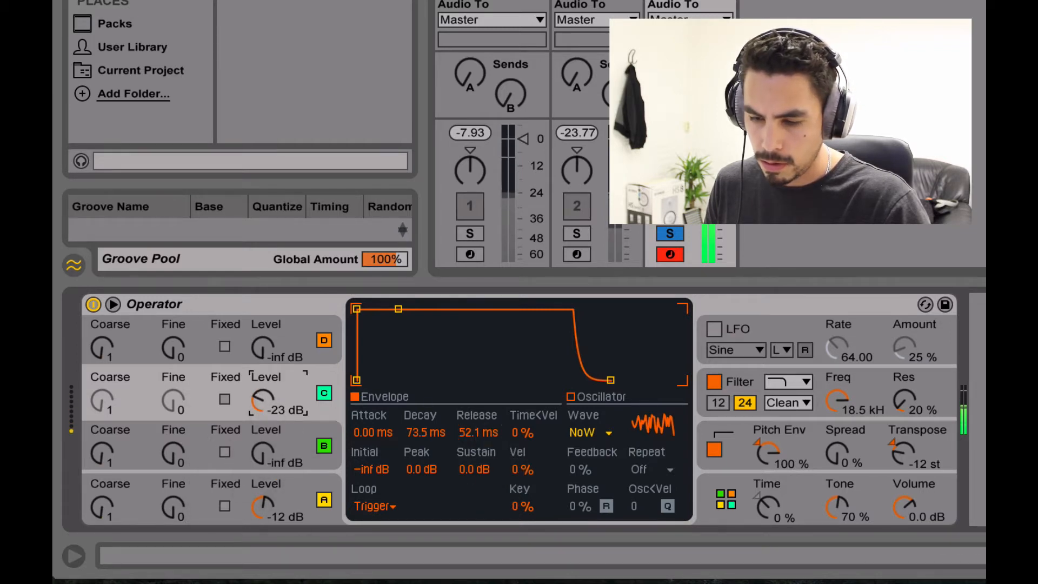
{"action": "left_click_drag", "start_coordinate": [722, 139], "coordinate": [722, 153]}
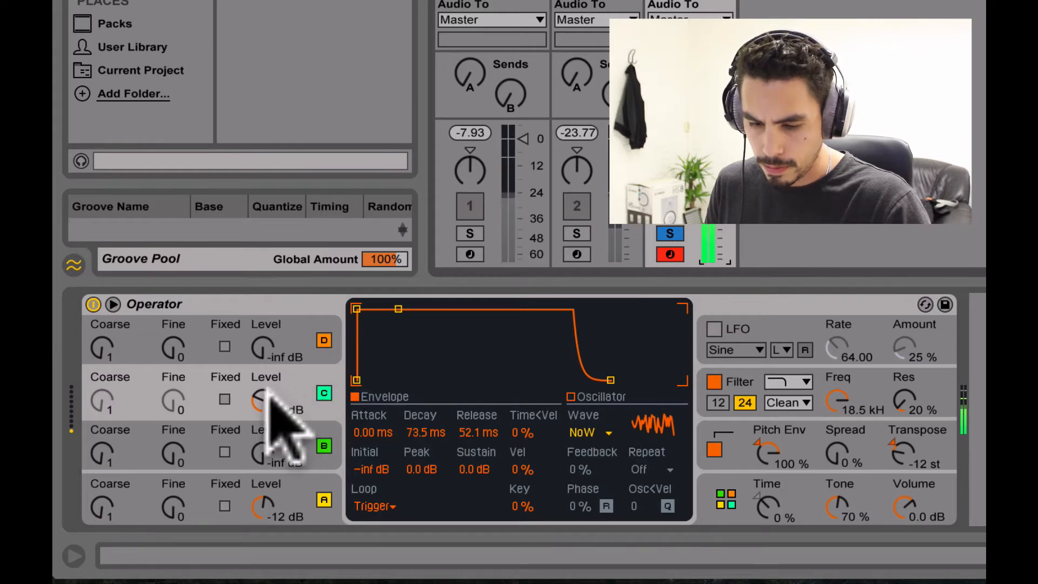
{"action": "left_click_drag", "start_coordinate": [263, 401], "coordinate": [267, 386]}
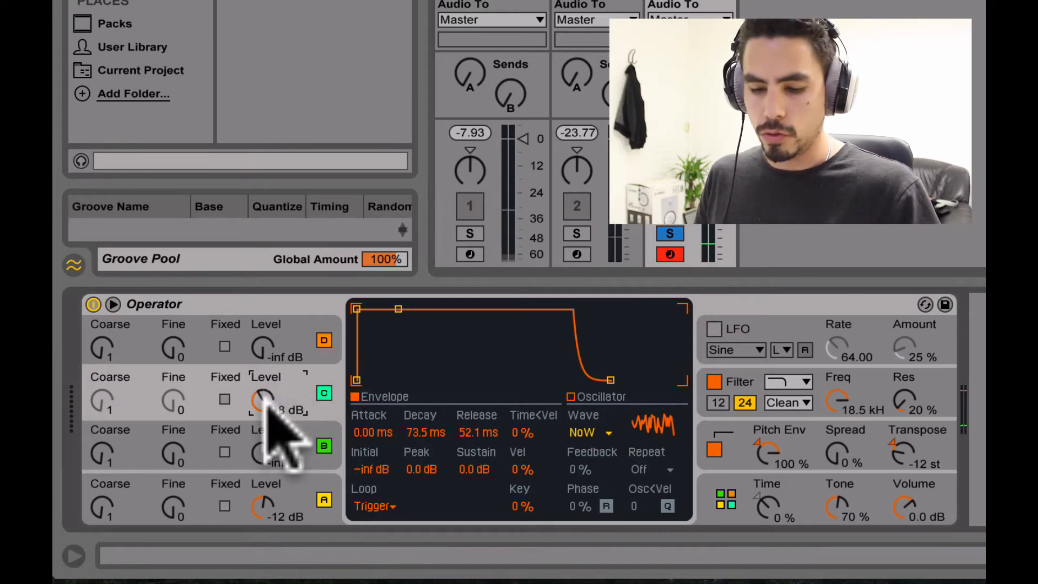
{"action": "left_click_drag", "start_coordinate": [258, 403], "coordinate": [258, 393]}
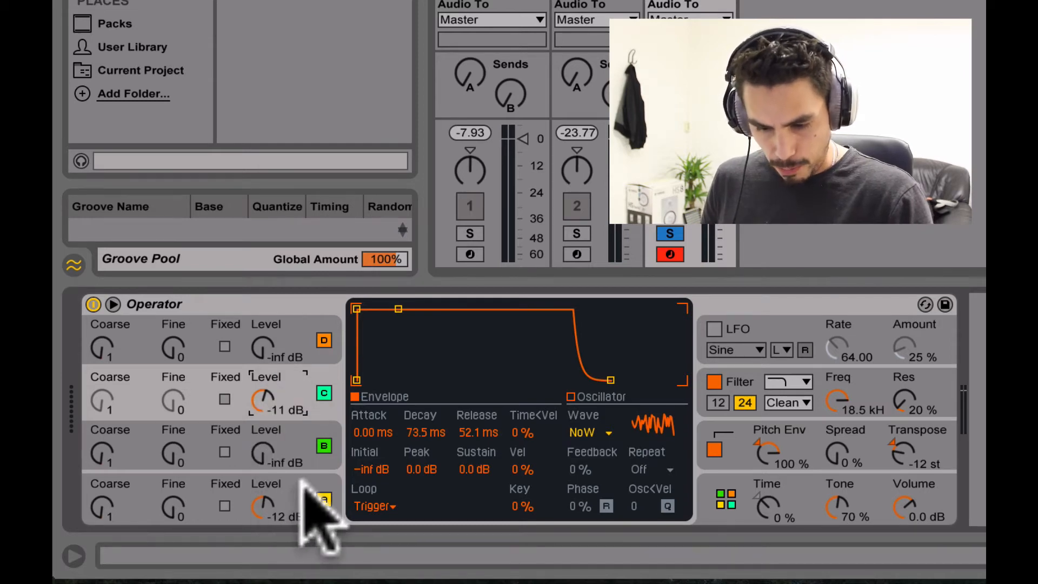
Try oscillator C's level at -28 dB and -6.9 dB, adjust the Snare track's volume, and settle the level at -20 dB
{"action": "left_click_drag", "start_coordinate": [263, 401], "coordinate": [263, 397]}
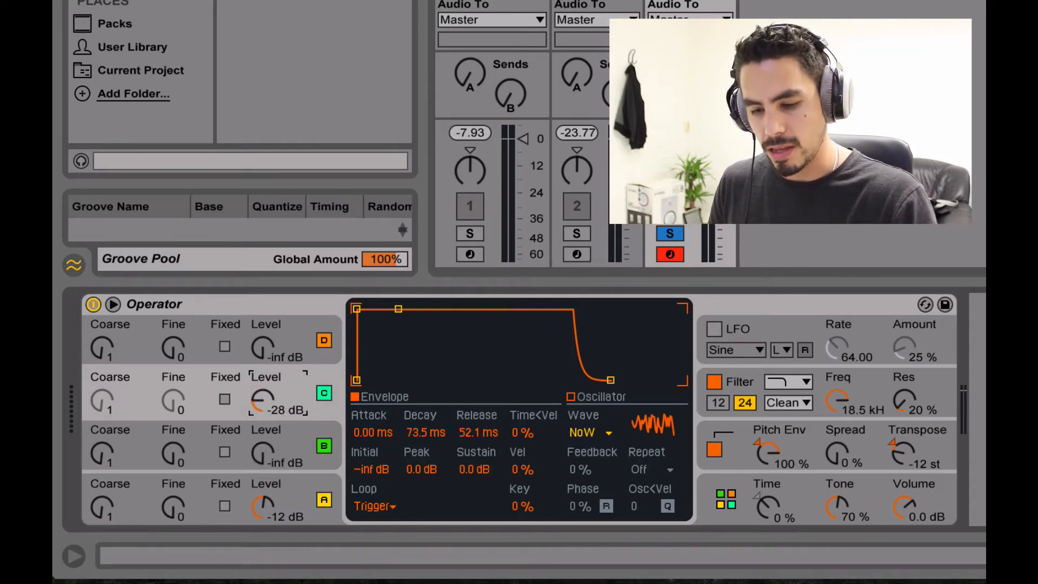
{"action": "left_click_drag", "start_coordinate": [264, 398], "coordinate": [263, 396]}
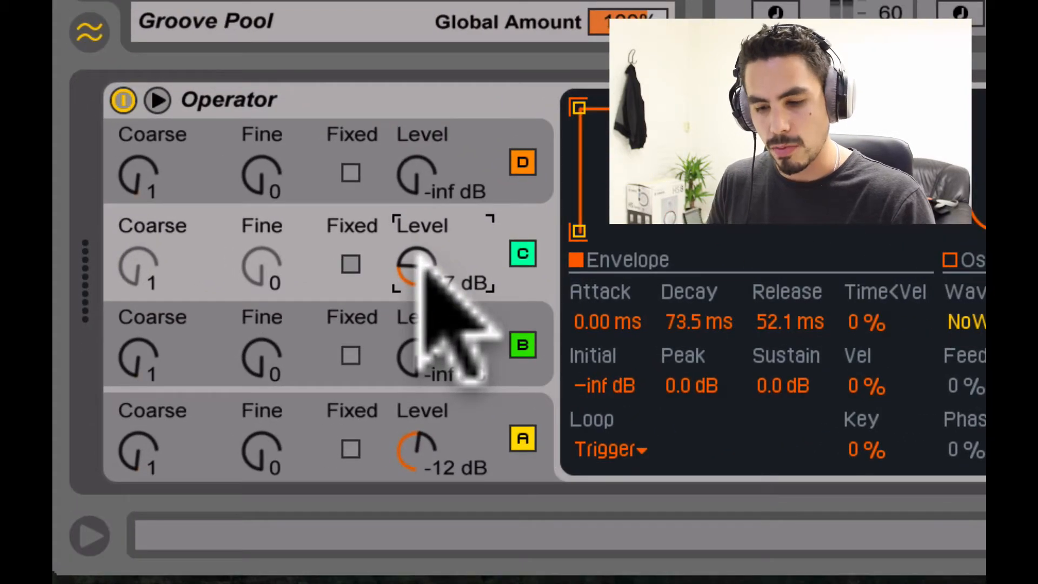
{"action": "left_click_drag", "start_coordinate": [422, 264], "coordinate": [416, 264]}
{"action": "left_click_drag", "start_coordinate": [841, 1], "coordinate": [841, 10]}
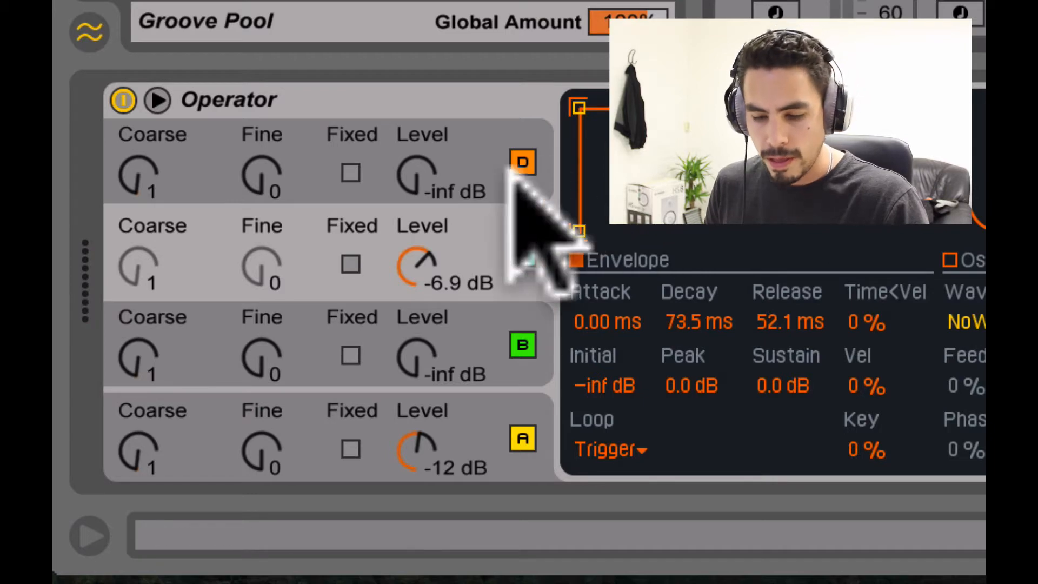
{"action": "left_click_drag", "start_coordinate": [423, 274], "coordinate": [423, 282]}
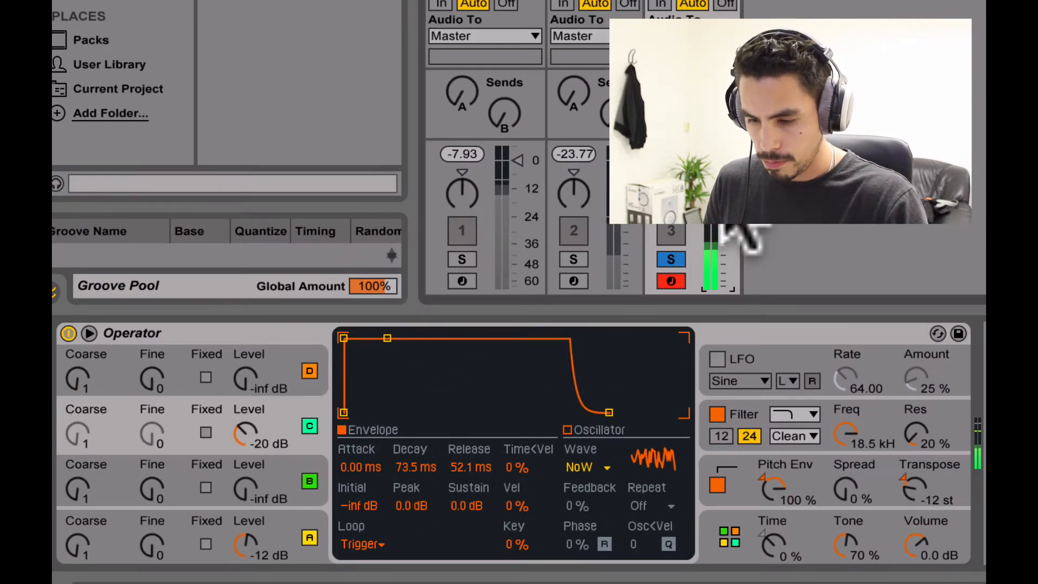
Unsolo the Snare track to hear it with the full beat and review the pitch envelope and oscillator C settings
{"action": "left_click", "coordinate": [671, 259]}
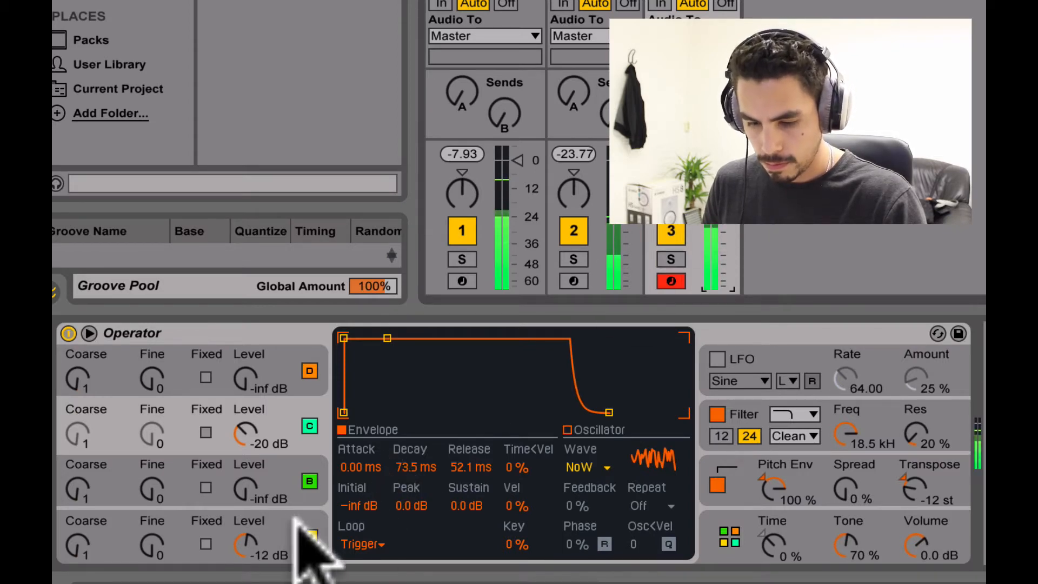
{"action": "left_click", "coordinate": [304, 532]}
{"action": "left_click", "coordinate": [789, 469]}
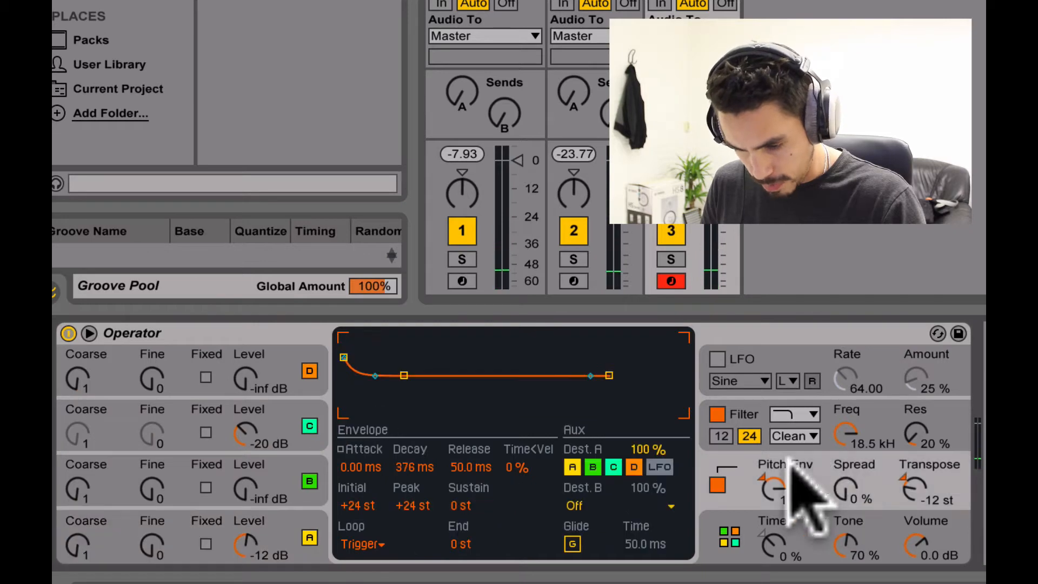
{"action": "left_click", "coordinate": [276, 524]}
{"action": "left_click", "coordinate": [296, 415]}
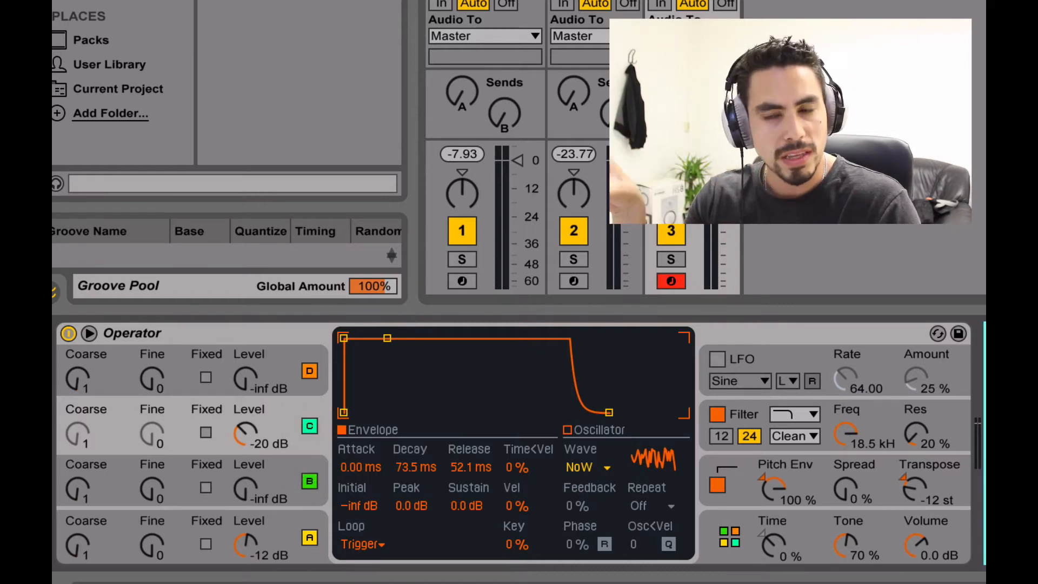
Bring up Operator's filter settings and change the filter type from low-pass to band-pass
{"action": "left_click", "coordinate": [756, 333]}
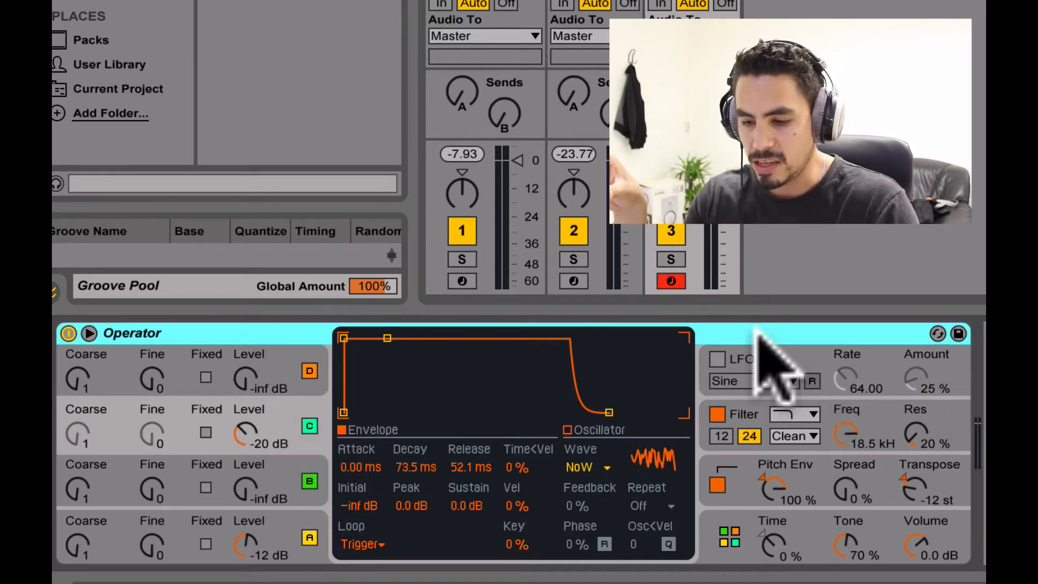
{"action": "left_click", "coordinate": [745, 405]}
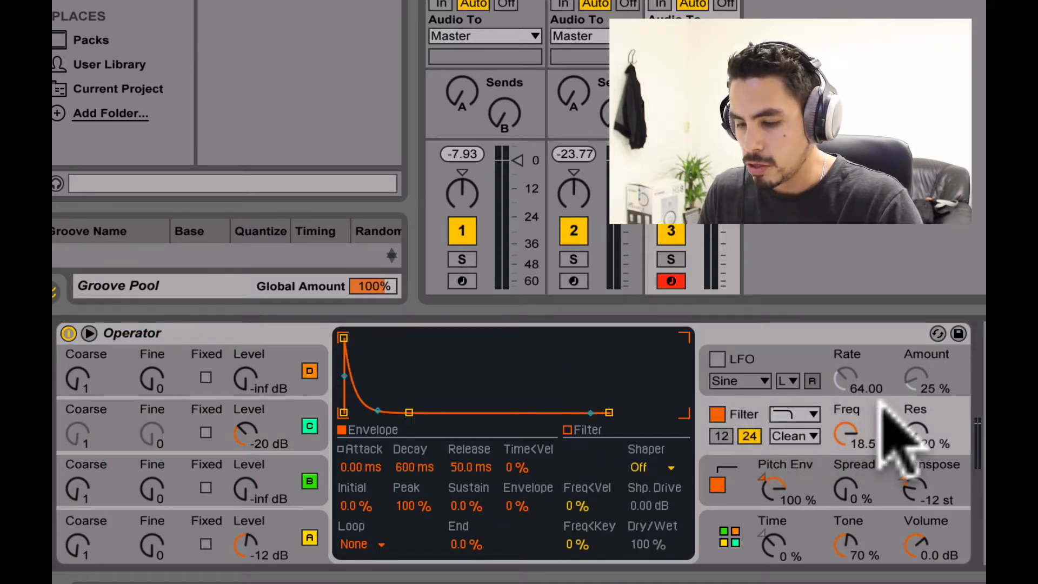
{"action": "left_click", "coordinate": [813, 412]}
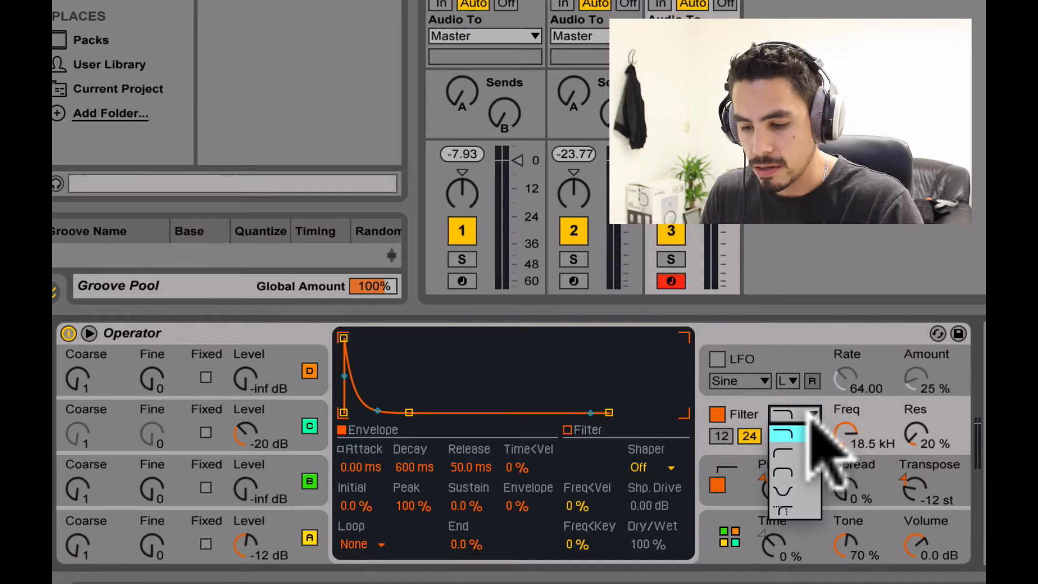
{"action": "left_click", "coordinate": [806, 472]}
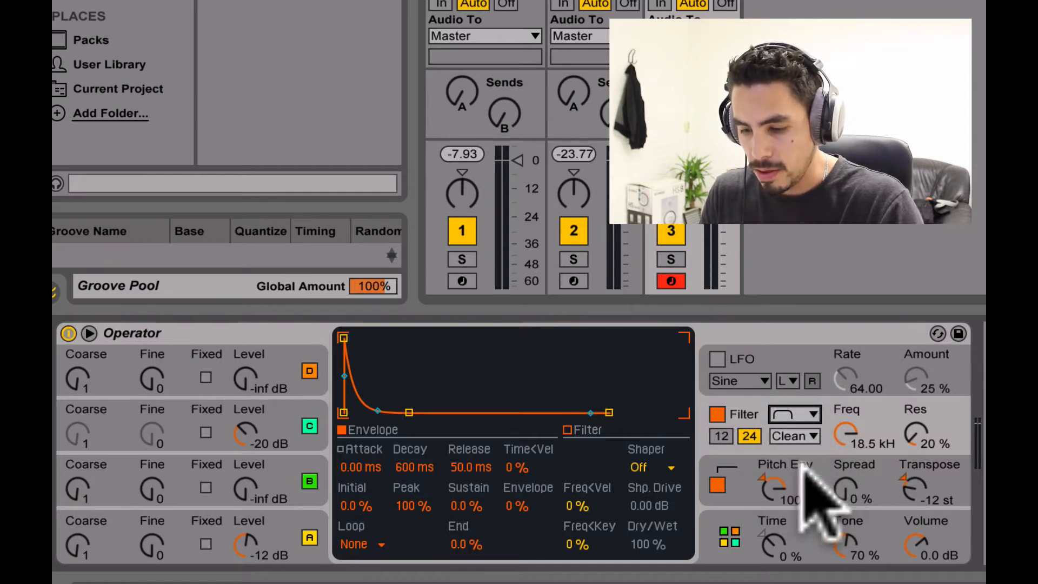
Sweep the band-pass filter frequency during playback, settle it at 608 Hz, and adjust the Snare track's volume
{"action": "left_click", "coordinate": [844, 434]}
{"action": "left_click_drag", "start_coordinate": [846, 433], "coordinate": [852, 435]}
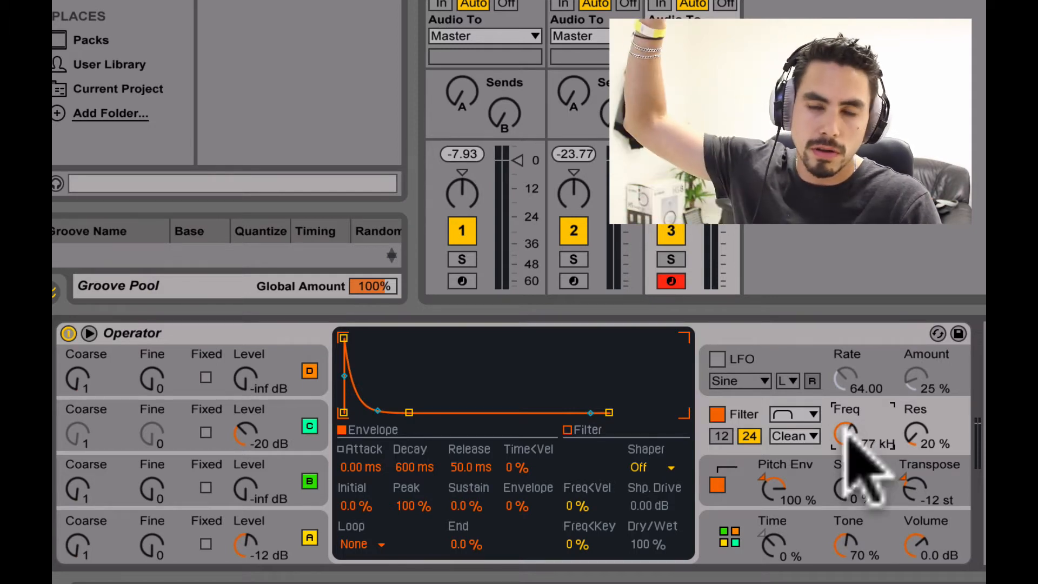
{"action": "left_click", "coordinate": [844, 428]}
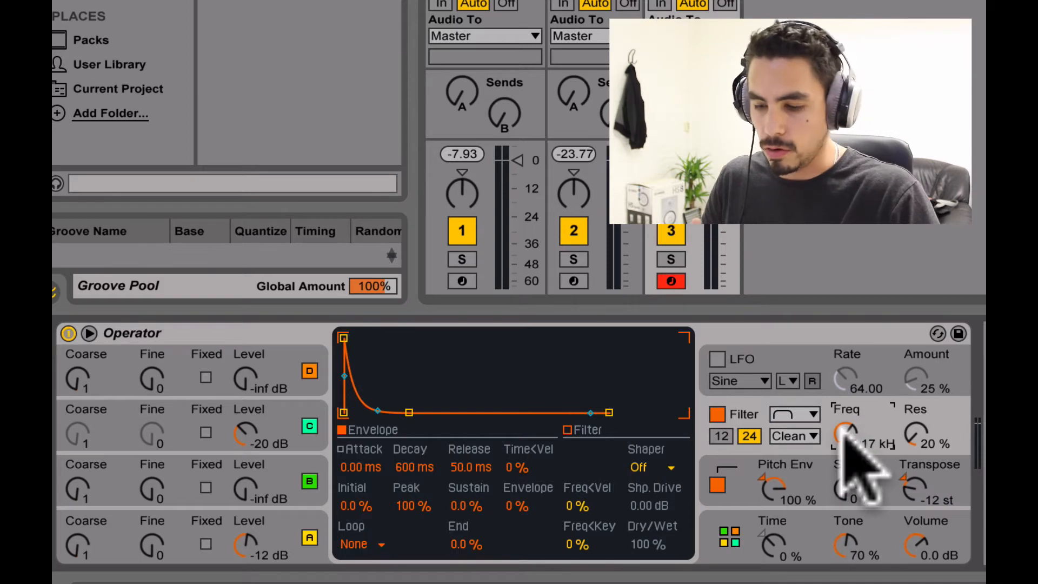
{"action": "left_click_drag", "start_coordinate": [844, 432], "coordinate": [844, 381]}
{"action": "key", "text": "space"}
{"action": "left_click_drag", "start_coordinate": [844, 428], "coordinate": [845, 563]}
{"action": "left_click_drag", "start_coordinate": [721, 163], "coordinate": [721, 157]}
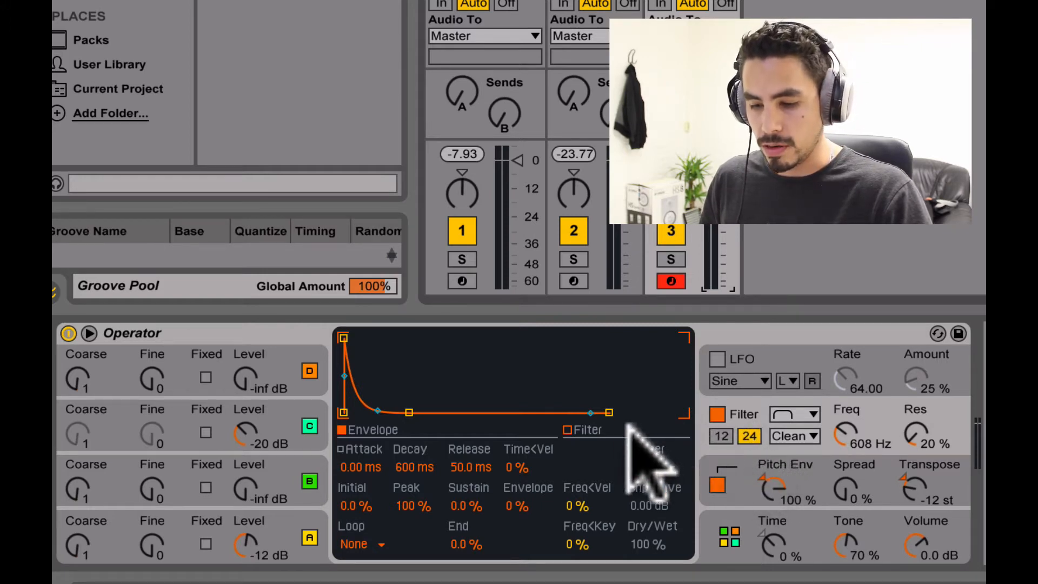
Display the filter curve, set the slope to 12 dB, and move the band to 1.28 kHz with 23% resonance
{"action": "left_click", "coordinate": [582, 430]}
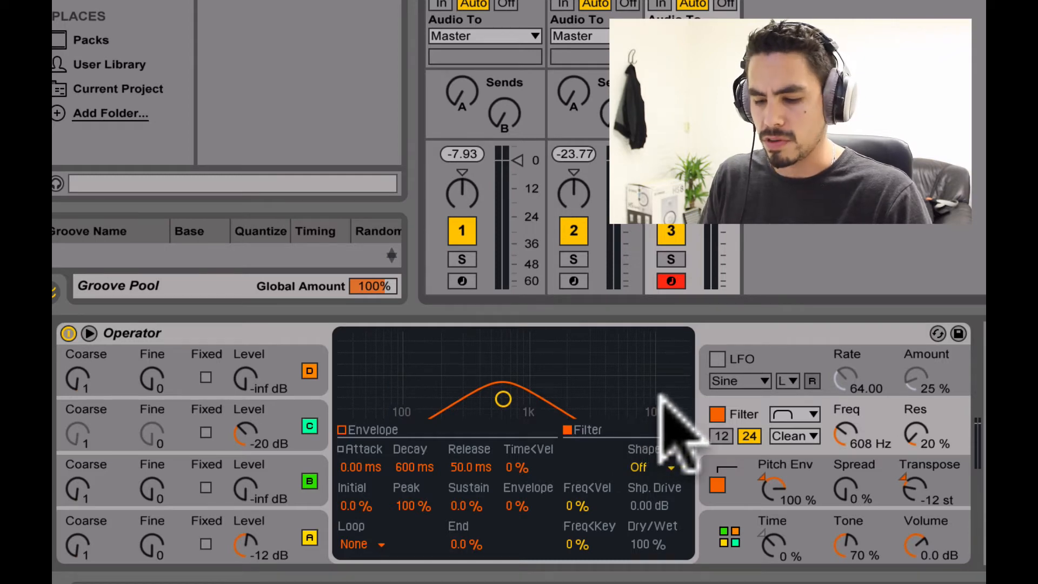
{"action": "left_click", "coordinate": [723, 436]}
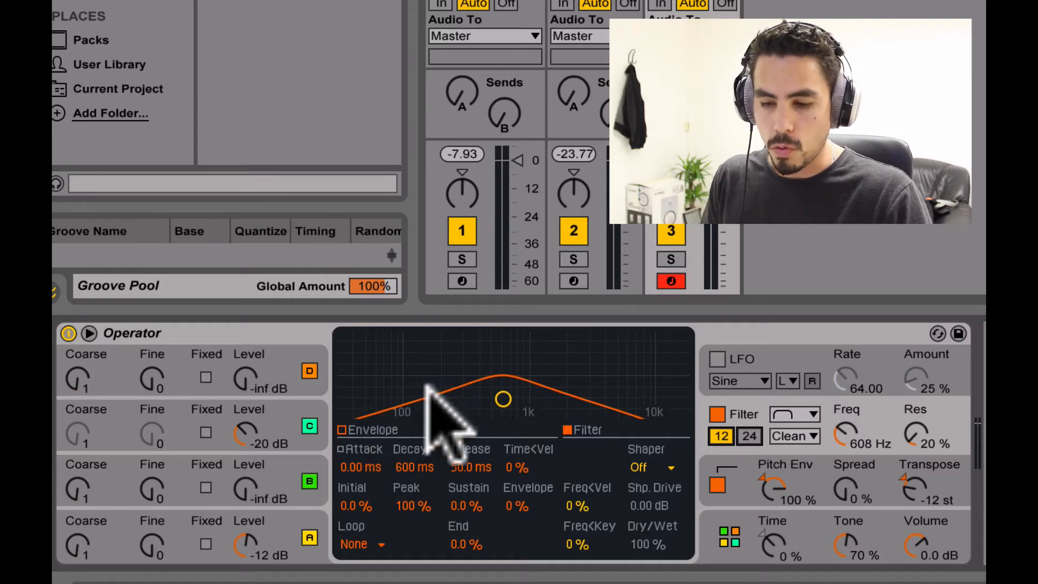
{"action": "left_click", "coordinate": [773, 331]}
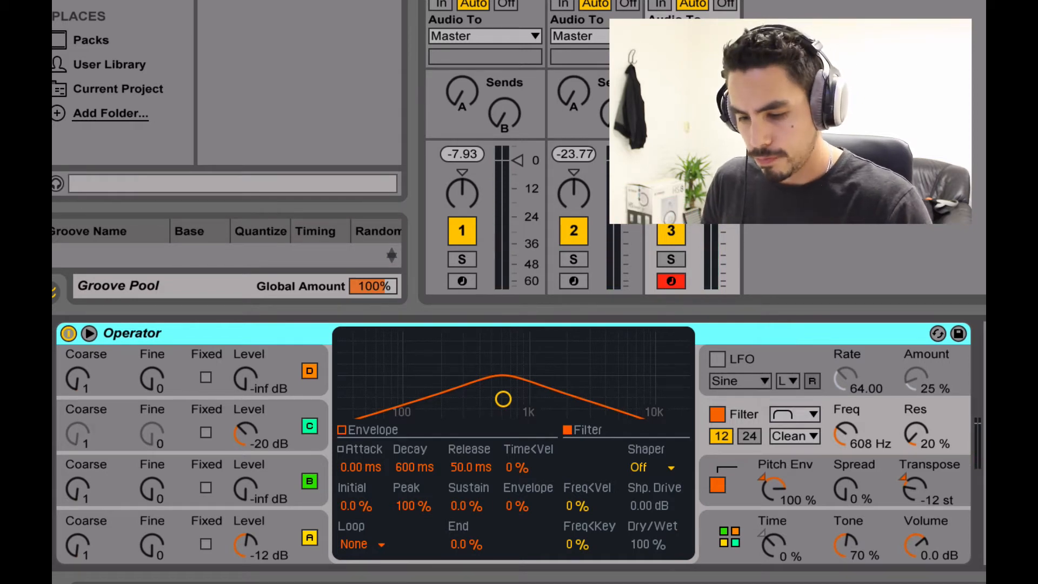
{"action": "left_click_drag", "start_coordinate": [502, 399], "coordinate": [541, 398]}
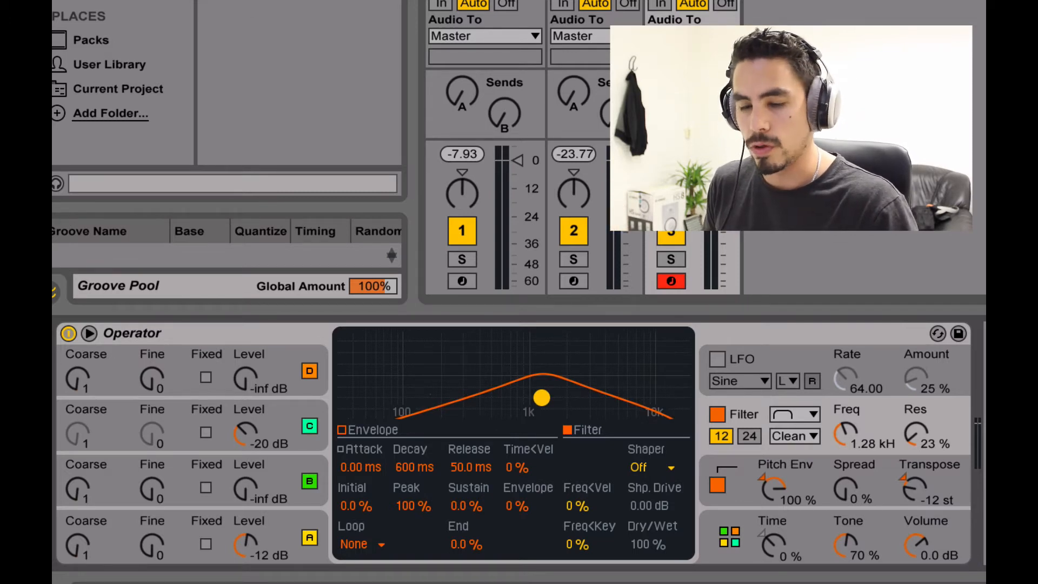
{"action": "left_click", "coordinate": [985, 389]}
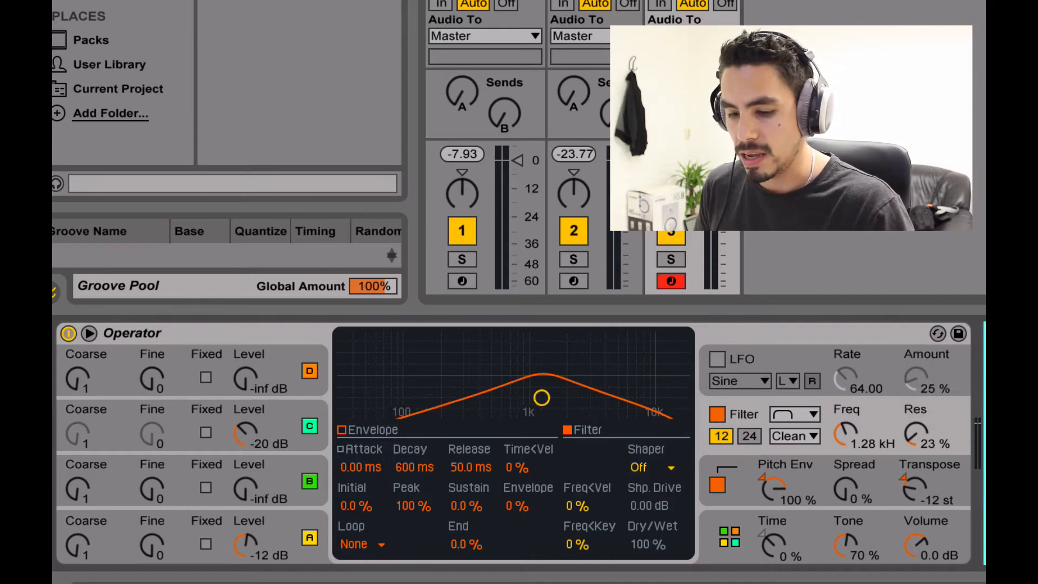
Set the filter's shaper to Hard and adjust the Snare track's volume
{"action": "left_click", "coordinate": [881, 415]}
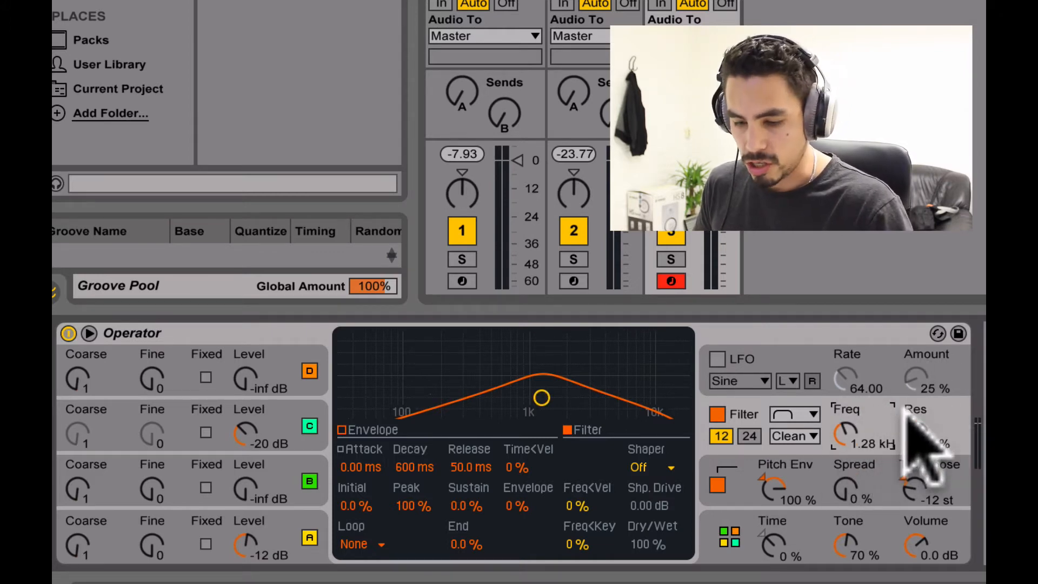
{"action": "left_click", "coordinate": [650, 464]}
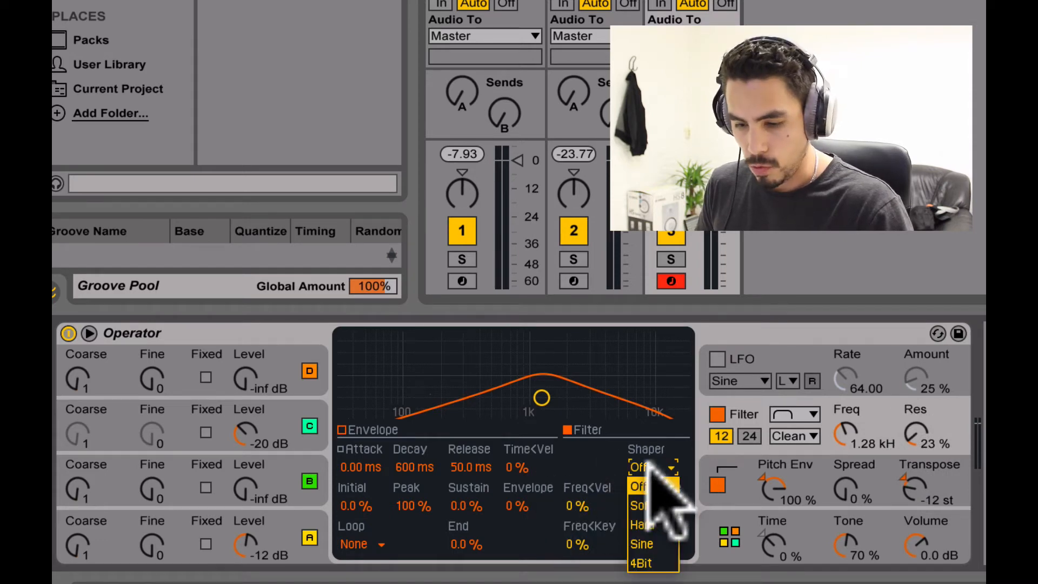
{"action": "left_click", "coordinate": [651, 525]}
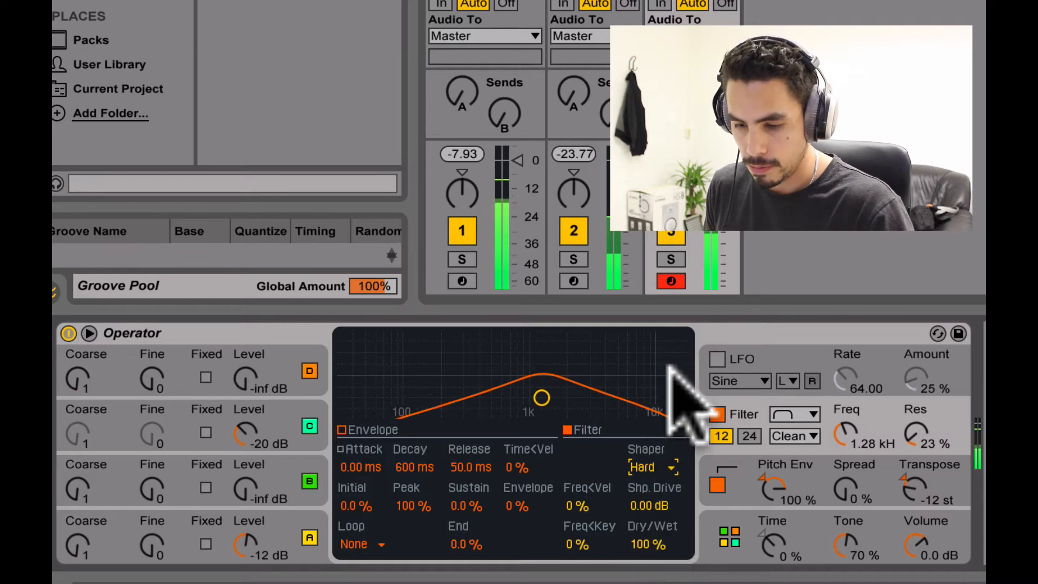
{"action": "left_click", "coordinate": [727, 163]}
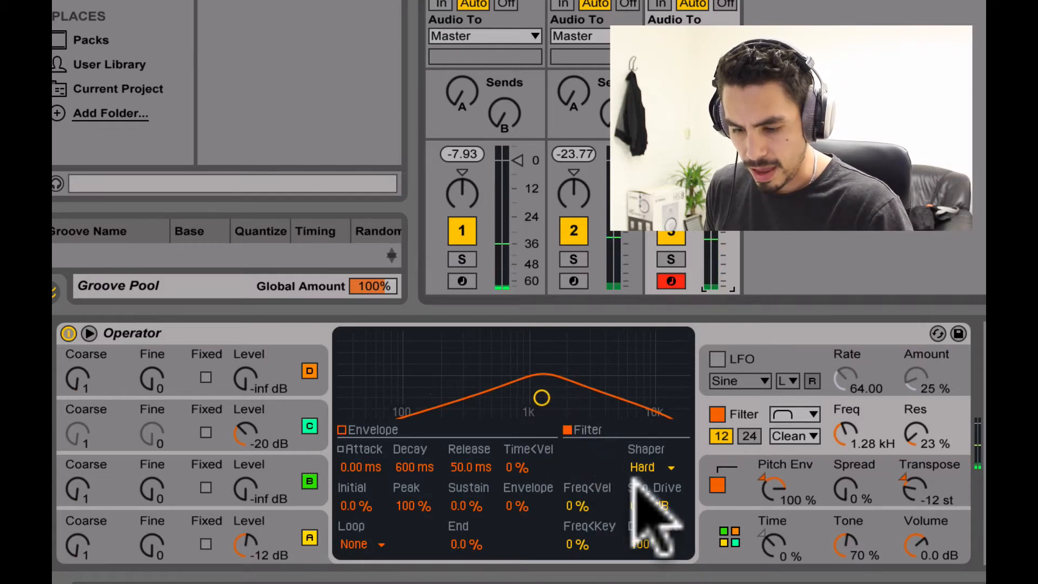
Try oscillator C's envelope release at 134 ms and 245 ms
{"action": "left_click", "coordinate": [289, 415]}
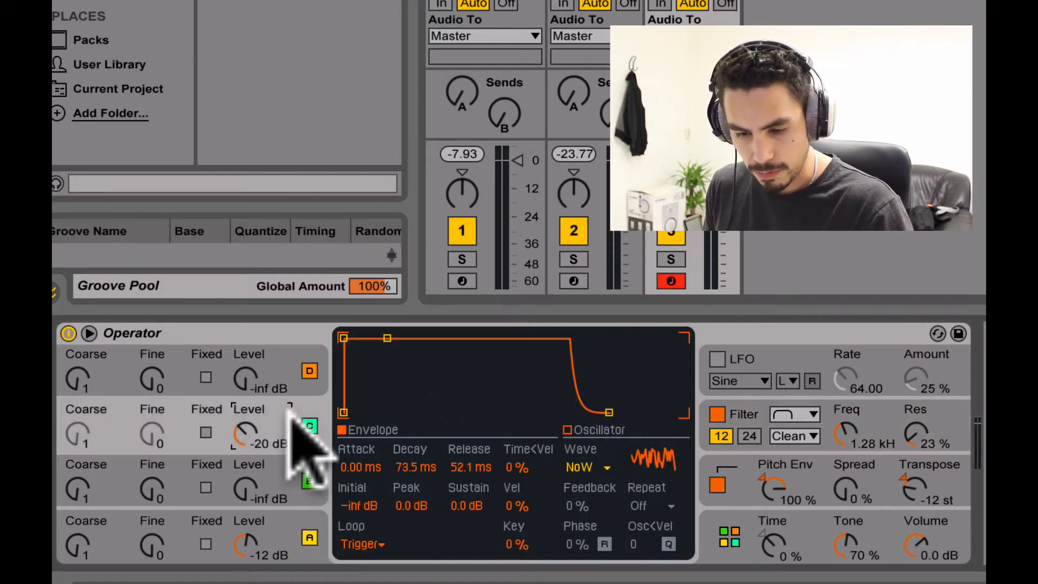
{"action": "left_click", "coordinate": [471, 468]}
{"action": "left_click_drag", "start_coordinate": [471, 468], "coordinate": [471, 463]}
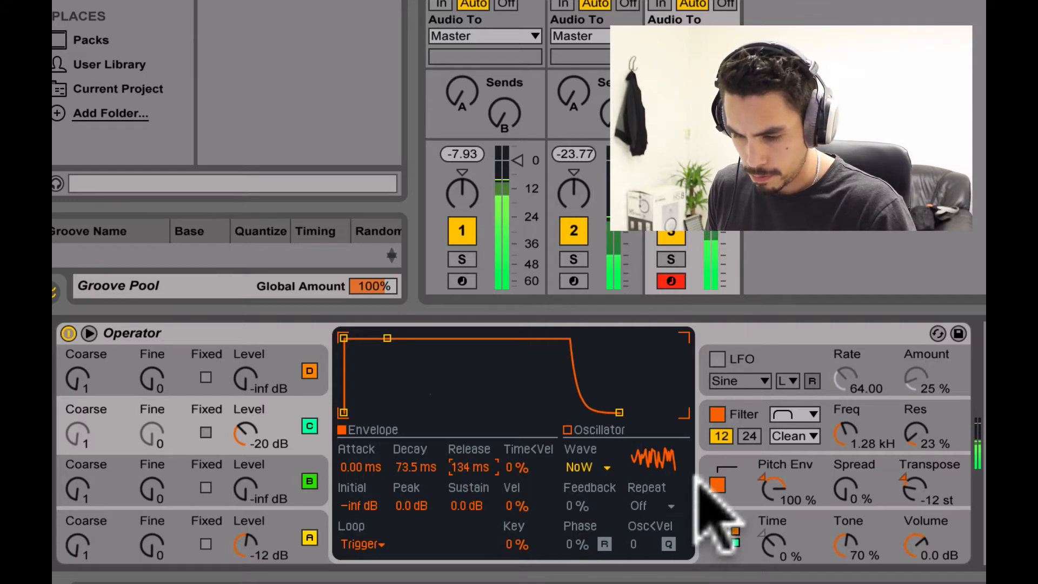
{"action": "left_click_drag", "start_coordinate": [482, 460], "coordinate": [455, 460]}
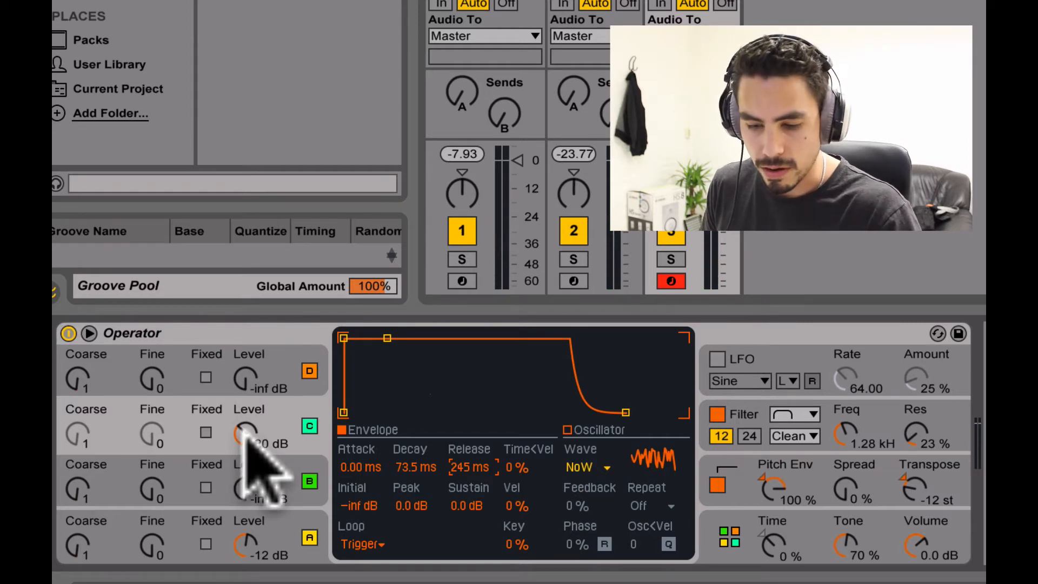
Try oscillator C's level between -24 dB and -30 dB with envelope releases of 73.5 ms and 159 ms
{"action": "left_click_drag", "start_coordinate": [244, 433], "coordinate": [244, 427]}
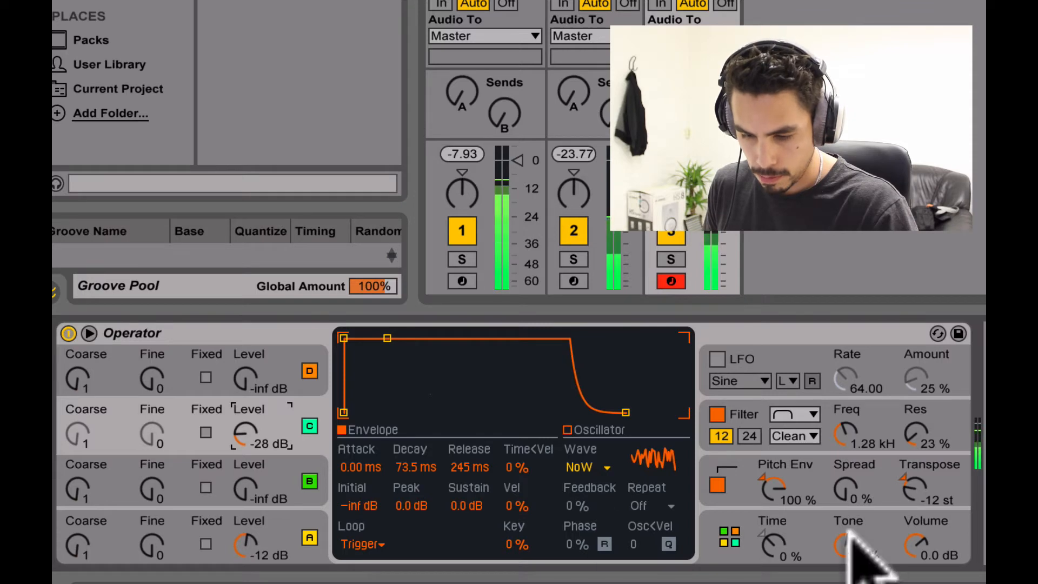
{"action": "left_click_drag", "start_coordinate": [484, 470], "coordinate": [484, 489]}
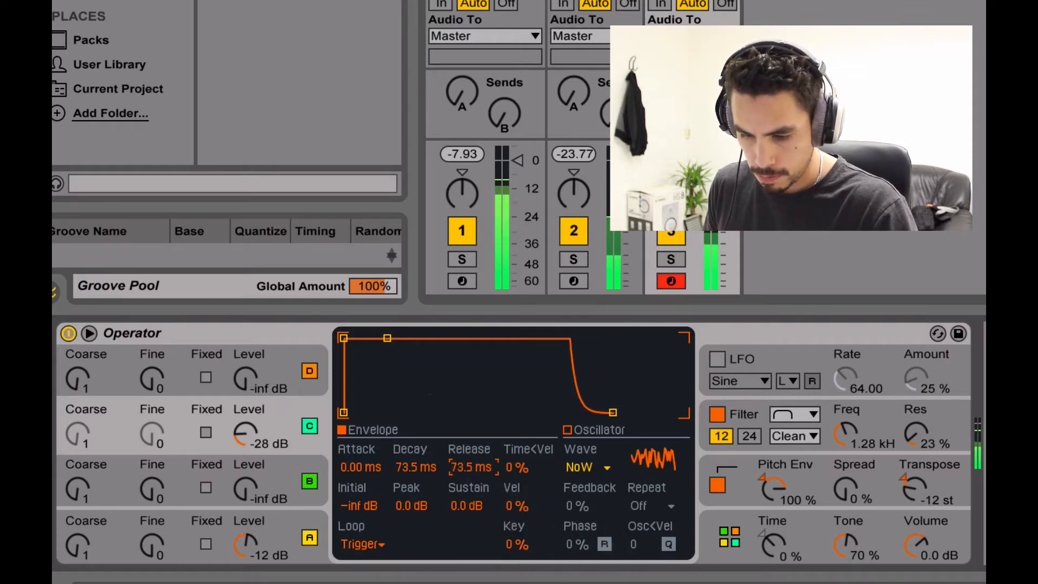
{"action": "left_click_drag", "start_coordinate": [230, 435], "coordinate": [230, 432]}
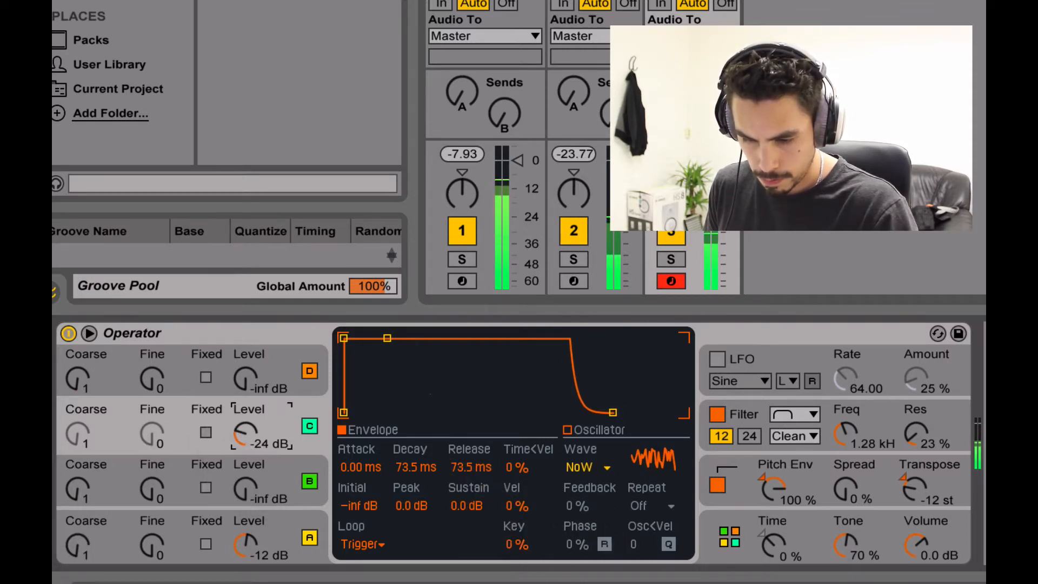
{"action": "left_click_drag", "start_coordinate": [475, 466], "coordinate": [476, 451]}
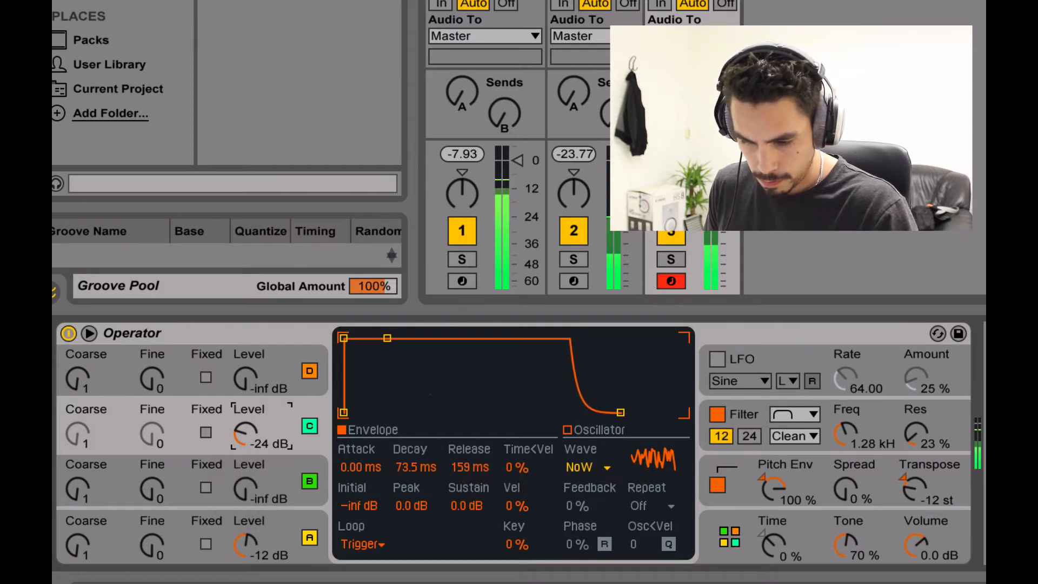
{"action": "left_click_drag", "start_coordinate": [247, 431], "coordinate": [247, 434]}
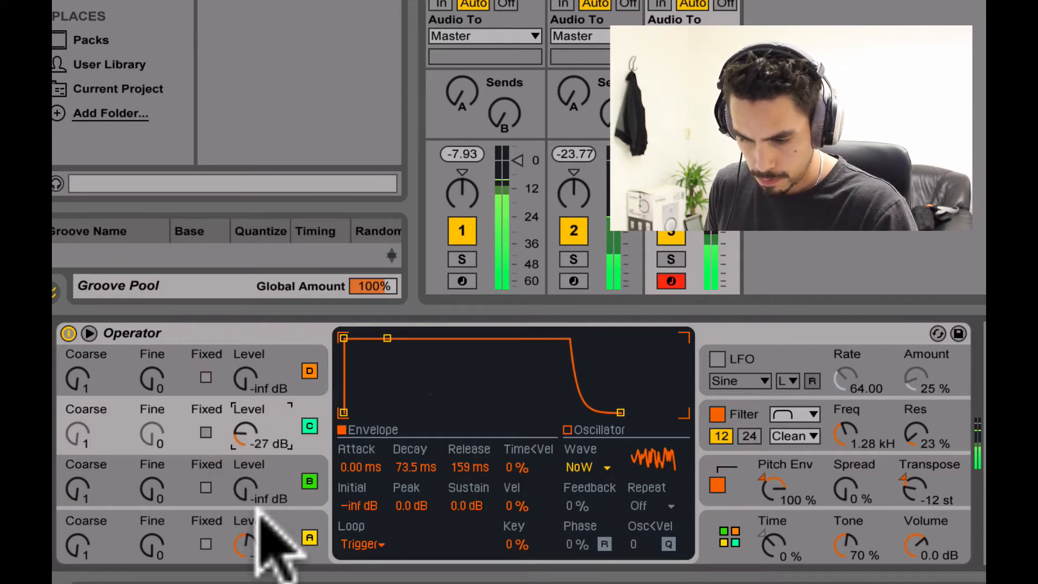
{"action": "left_click_drag", "start_coordinate": [249, 427], "coordinate": [249, 433]}
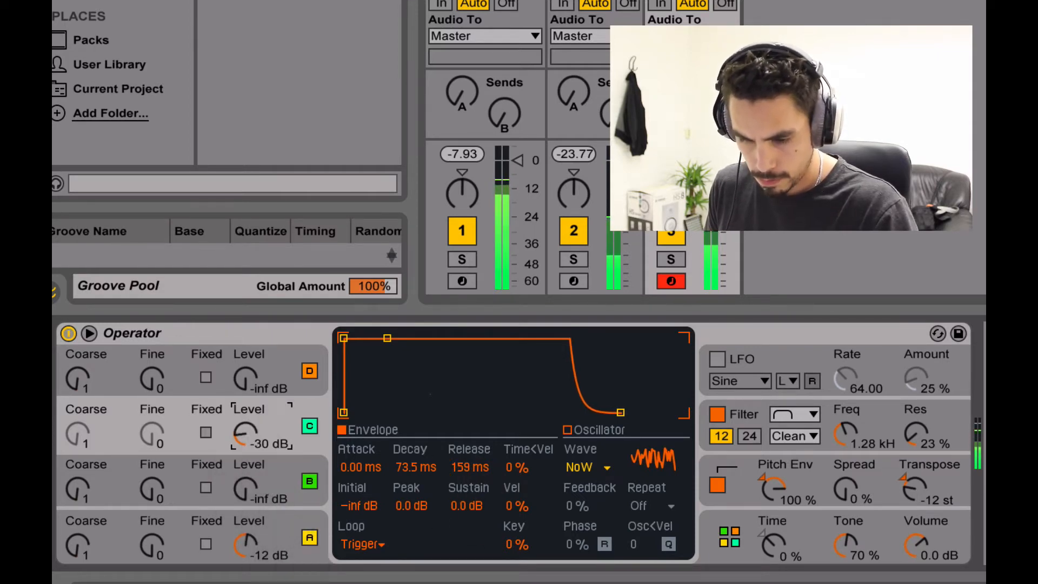
Set oscillator C's level to -25 dB and try its envelope release at 73.5 ms and 317 ms
{"action": "left_click", "coordinate": [469, 467]}
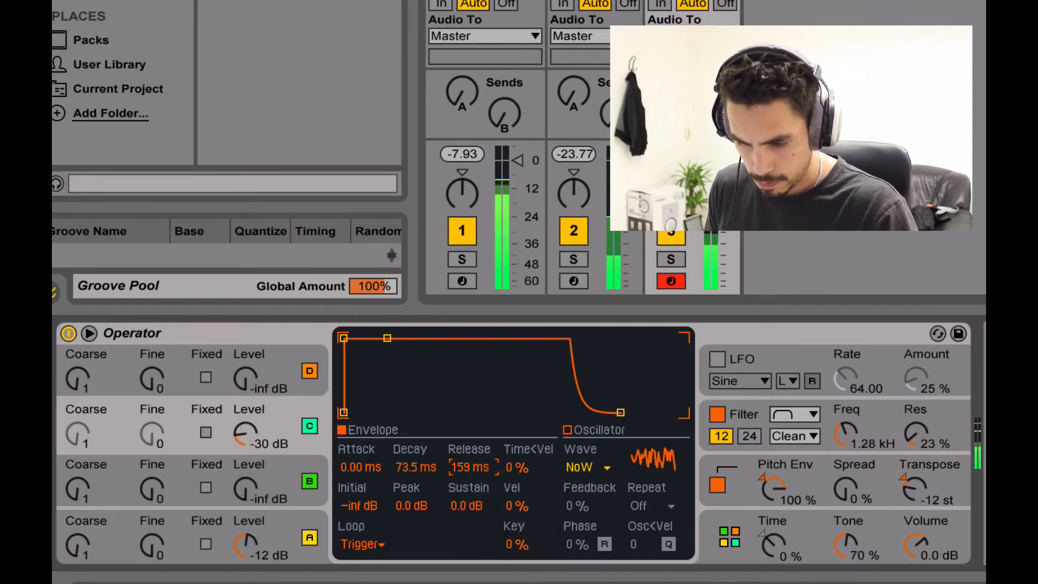
{"action": "left_click_drag", "start_coordinate": [455, 467], "coordinate": [469, 467]}
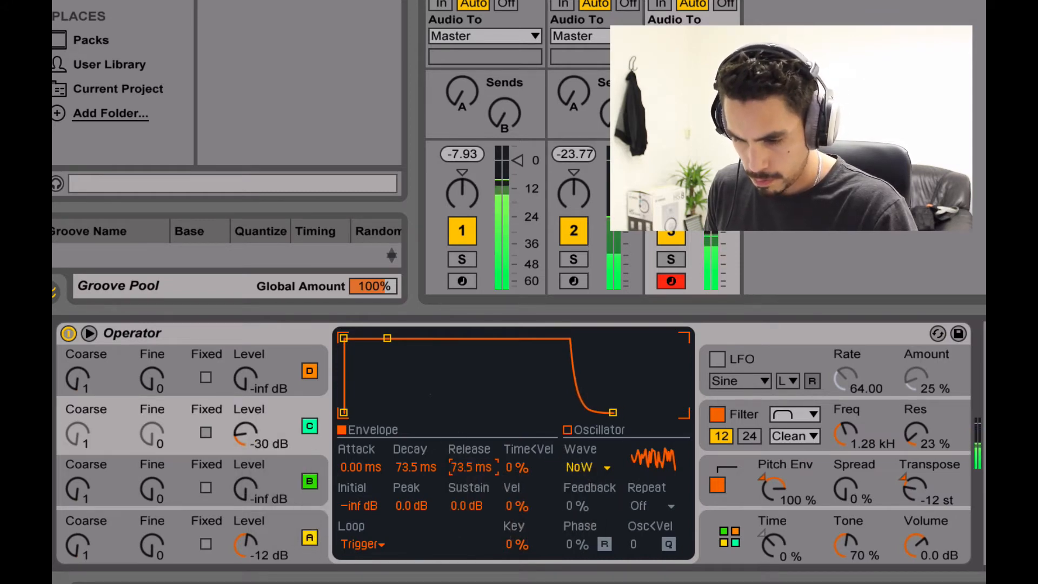
{"action": "left_click_drag", "start_coordinate": [241, 432], "coordinate": [241, 427]}
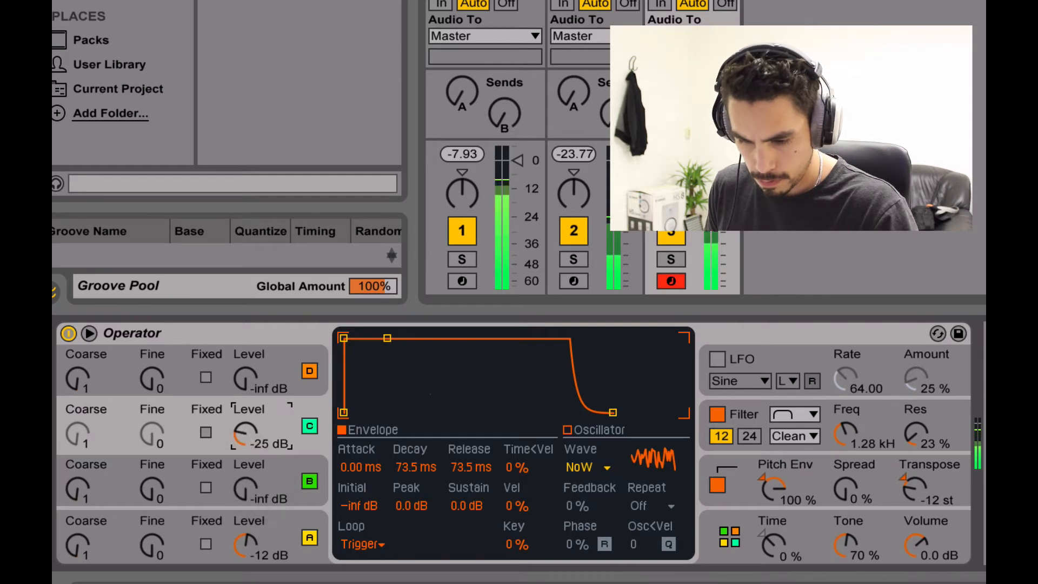
{"action": "left_click_drag", "start_coordinate": [479, 459], "coordinate": [476, 443]}
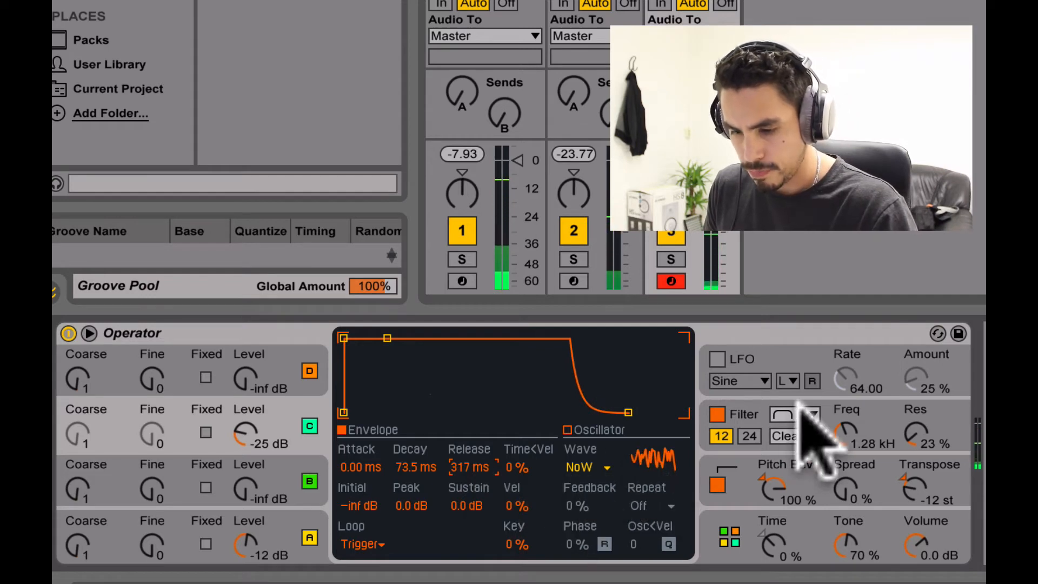
Return to the filter settings, try the shaper drive at 12.0 dB, and settle it at 8.44 dB
{"action": "left_click", "coordinate": [881, 408]}
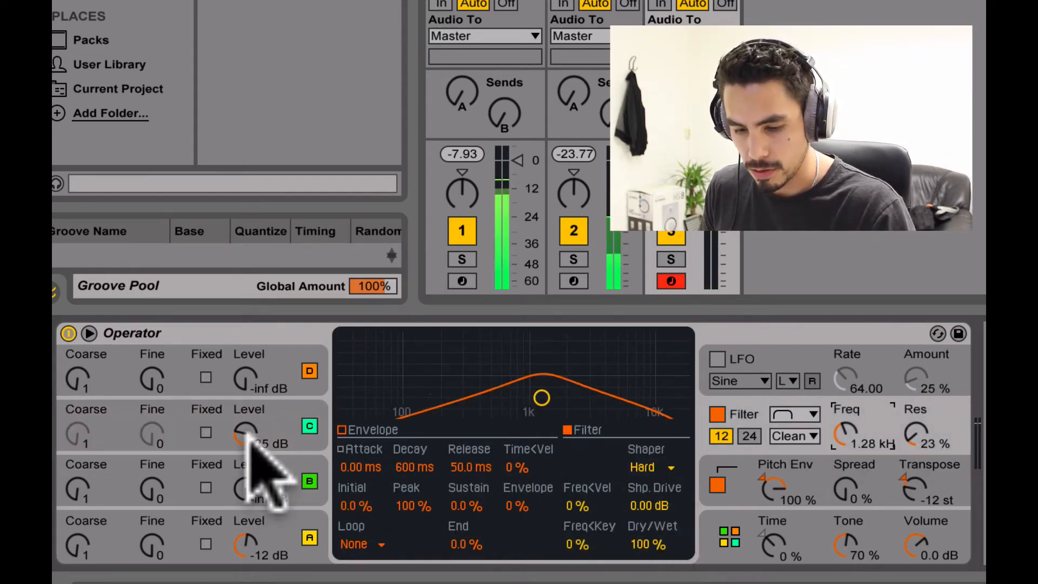
{"action": "left_click_drag", "start_coordinate": [654, 505], "coordinate": [654, 486]}
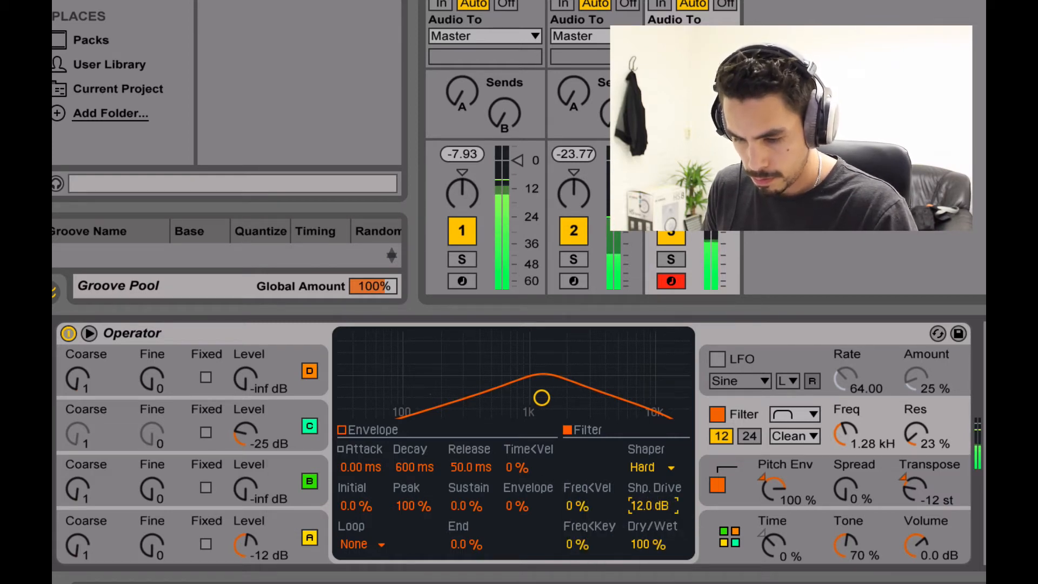
{"action": "left_click_drag", "start_coordinate": [654, 505], "coordinate": [656, 493]}
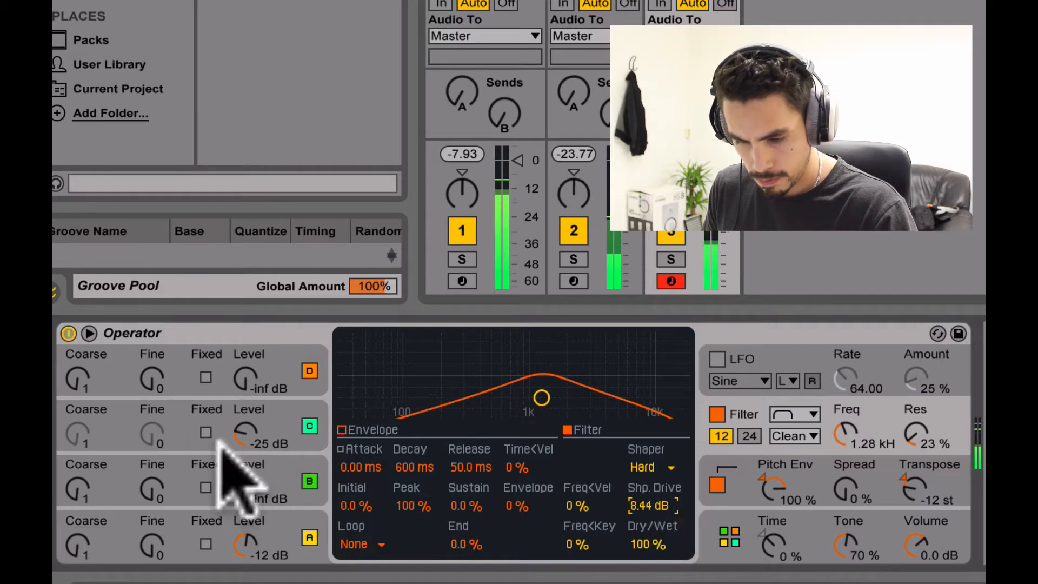
Compare the snare with oscillator C off and on, set its envelope release to 174 ms, and reopen the filter settings
{"action": "left_click", "coordinate": [295, 425]}
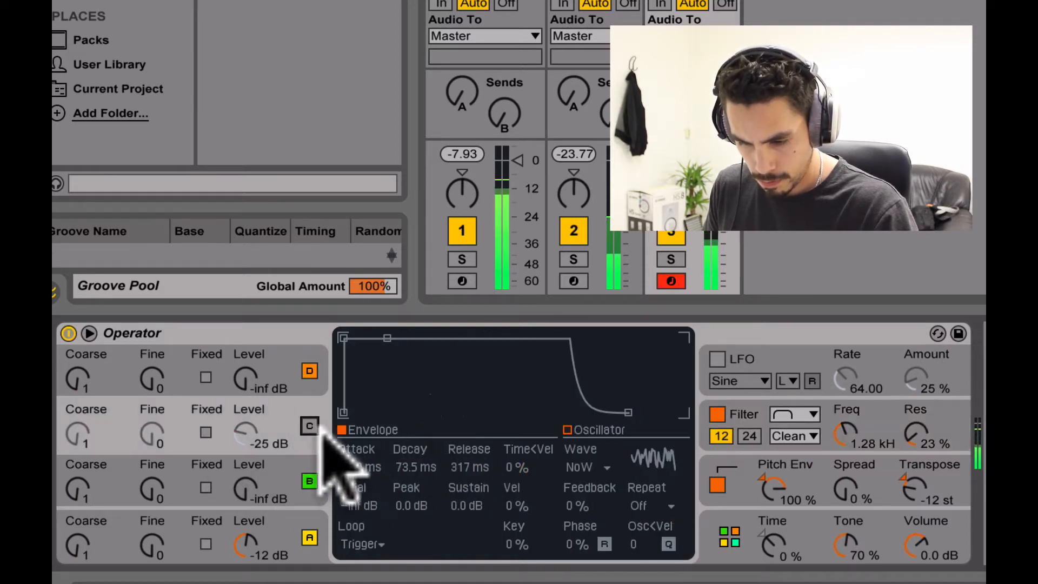
{"action": "left_click", "coordinate": [470, 467]}
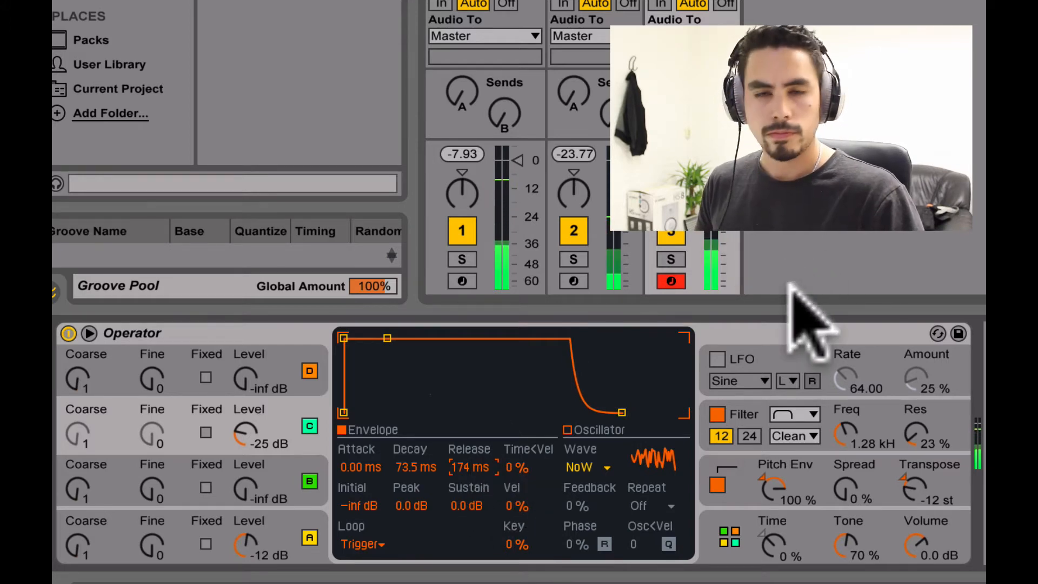
{"action": "left_click", "coordinate": [879, 401]}
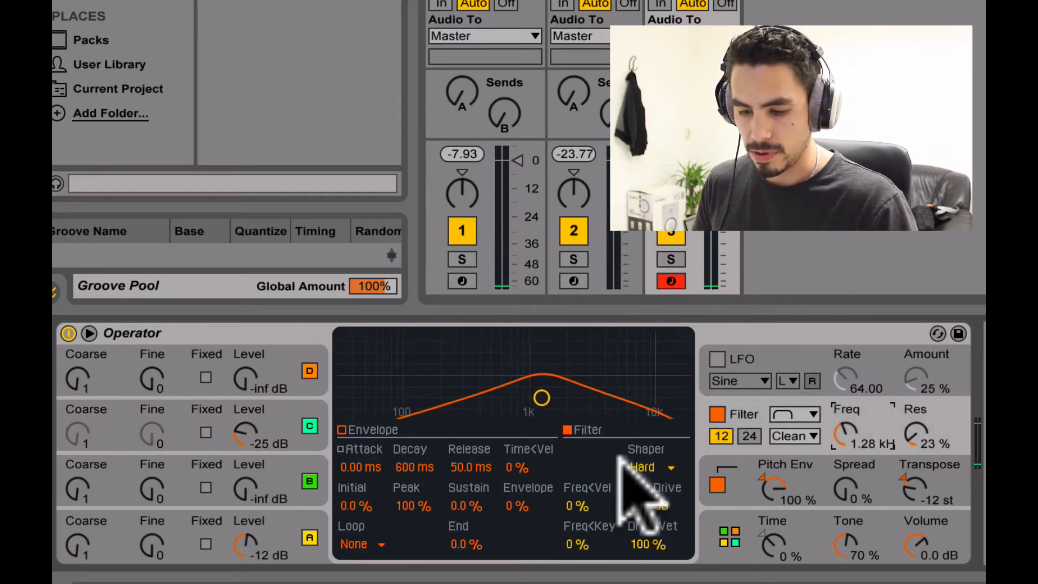
Try the filter's 4Bit shaper with oscillator C at -15 dB and shaper drives of 5.06 dB and 12.0 dB
{"action": "left_click", "coordinate": [653, 467]}
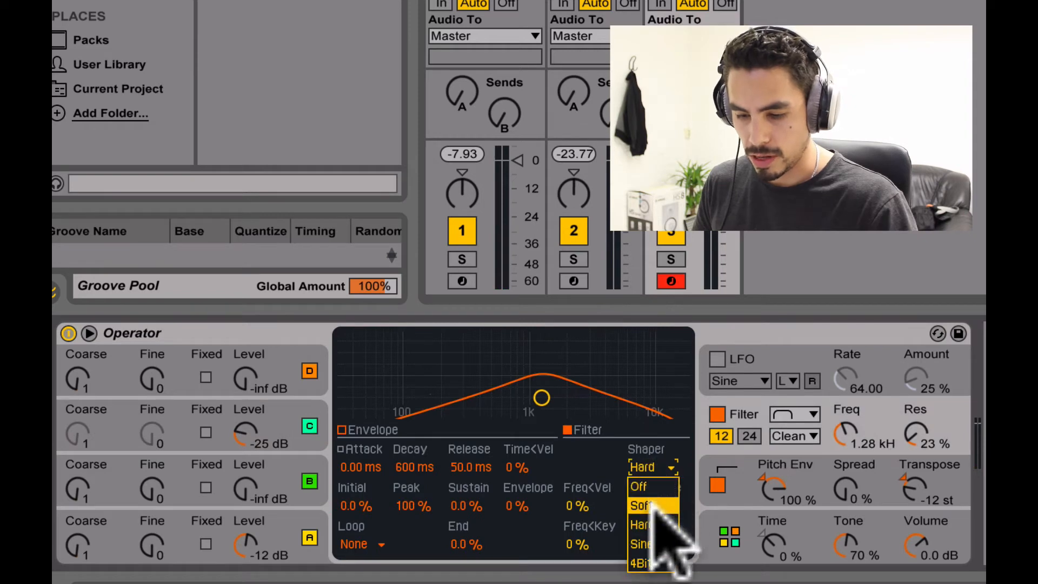
{"action": "left_click", "coordinate": [653, 559]}
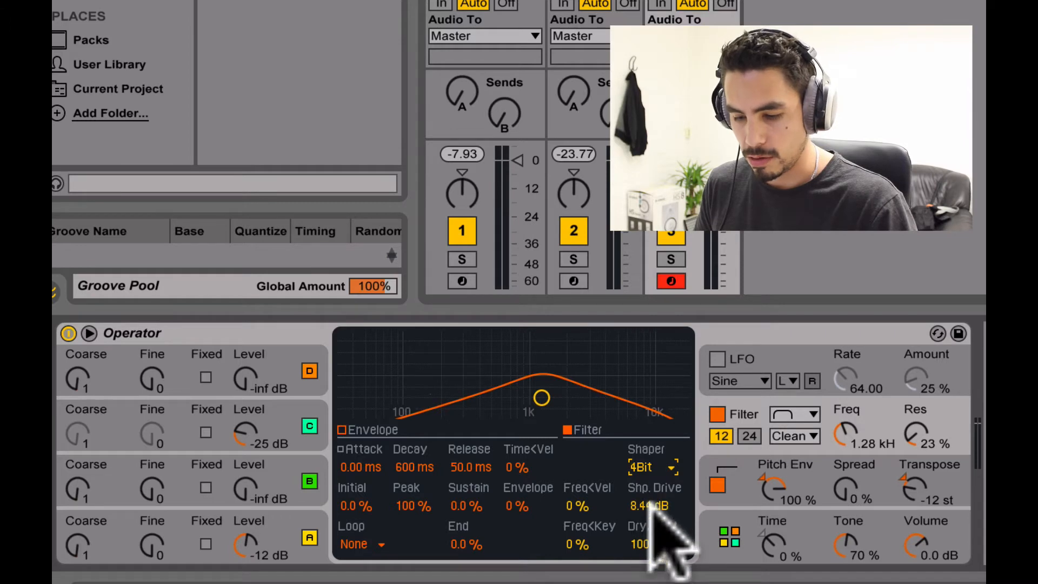
{"action": "left_click_drag", "start_coordinate": [252, 430], "coordinate": [252, 422]}
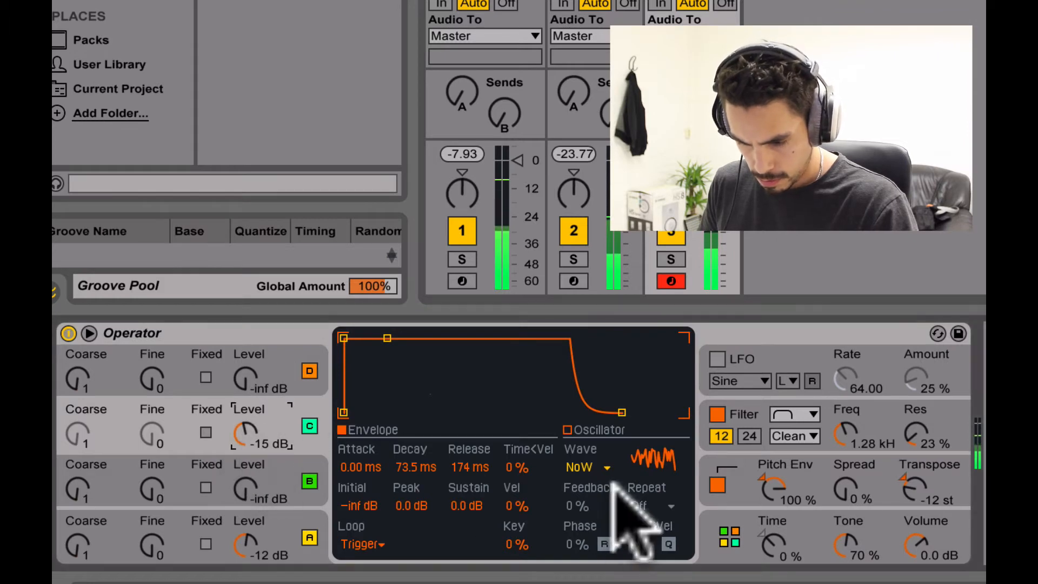
{"action": "left_click", "coordinate": [858, 429]}
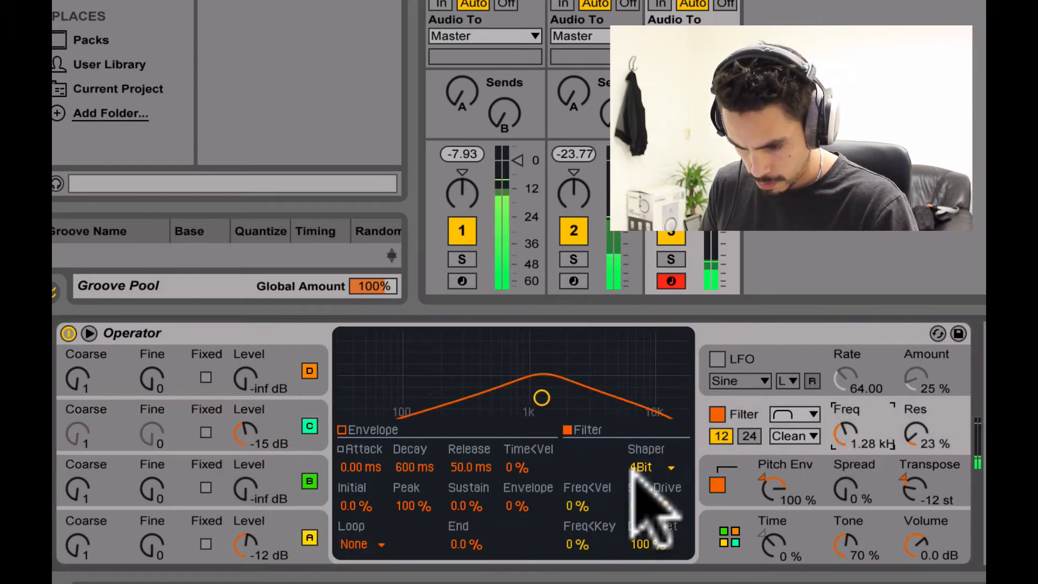
{"action": "left_click", "coordinate": [654, 505]}
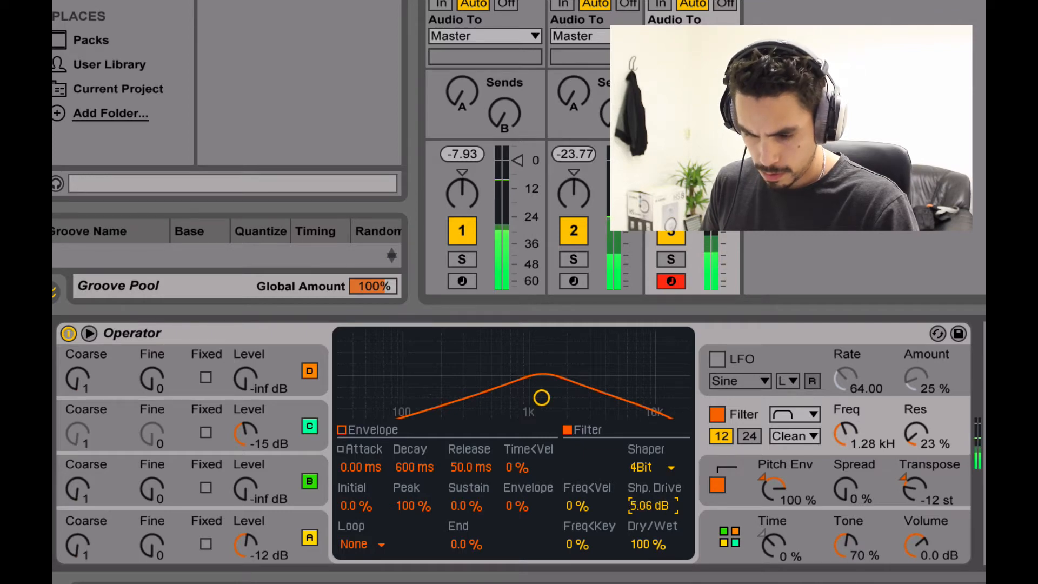
{"action": "left_click_drag", "start_coordinate": [654, 504], "coordinate": [660, 508]}
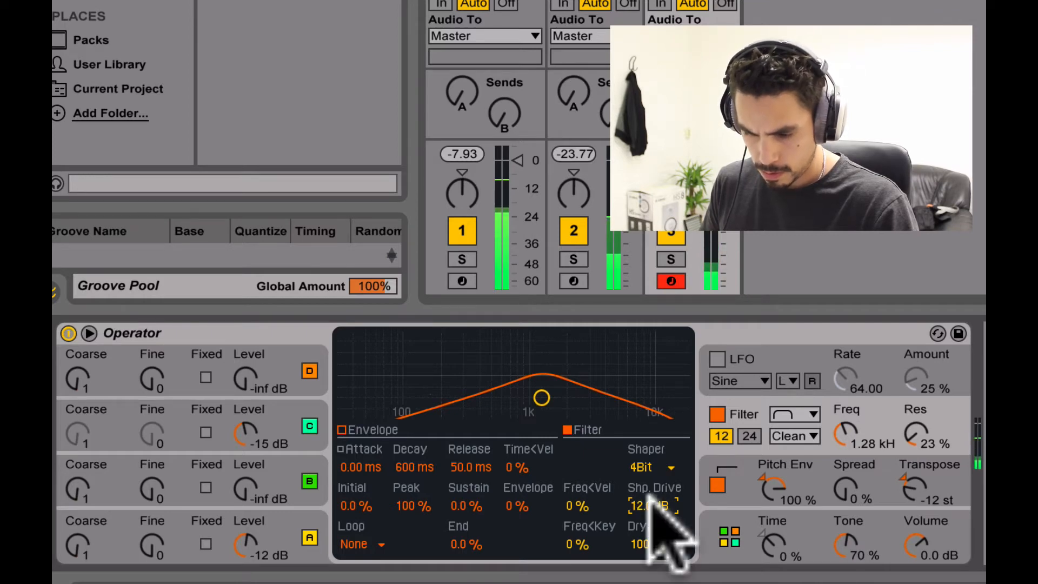
Try oscillator C's envelope release at 1.25 s and reduce the 4Bit shaper drive to 6.19 dB
{"action": "left_click", "coordinate": [276, 416]}
{"action": "left_click_drag", "start_coordinate": [465, 466], "coordinate": [467, 455]}
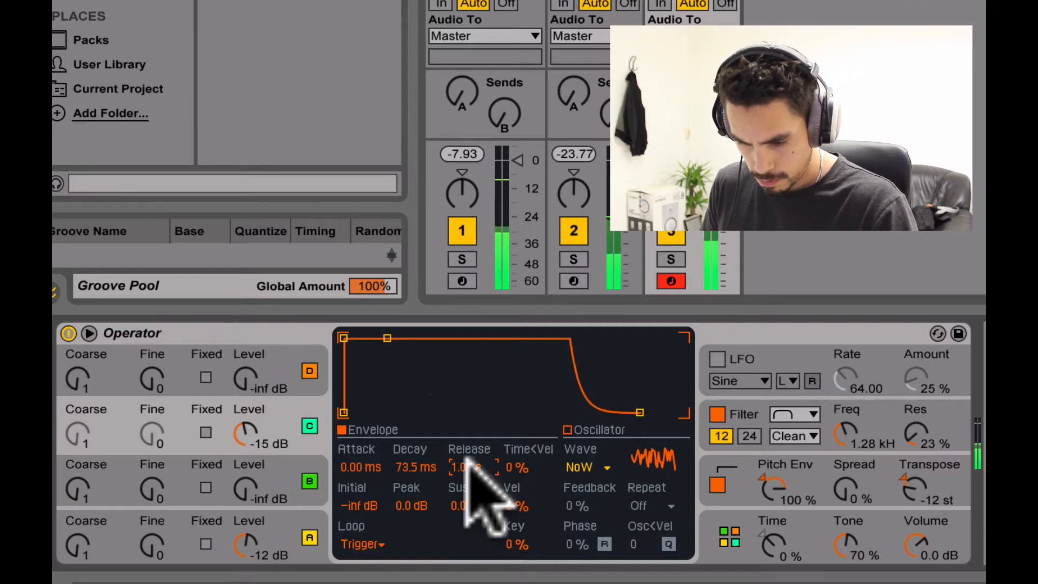
{"action": "left_click", "coordinate": [865, 419]}
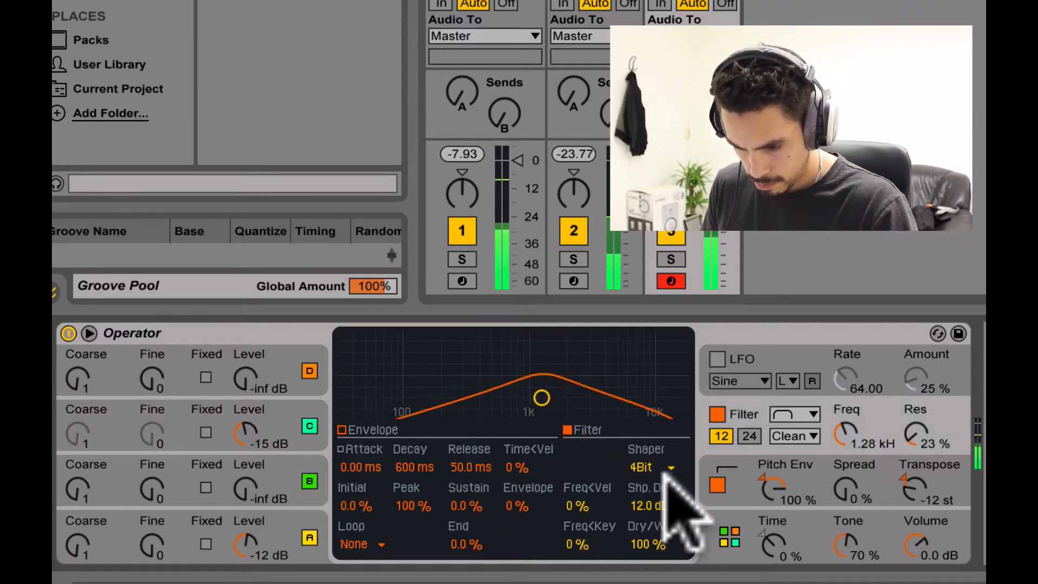
{"action": "left_click_drag", "start_coordinate": [652, 505], "coordinate": [652, 510]}
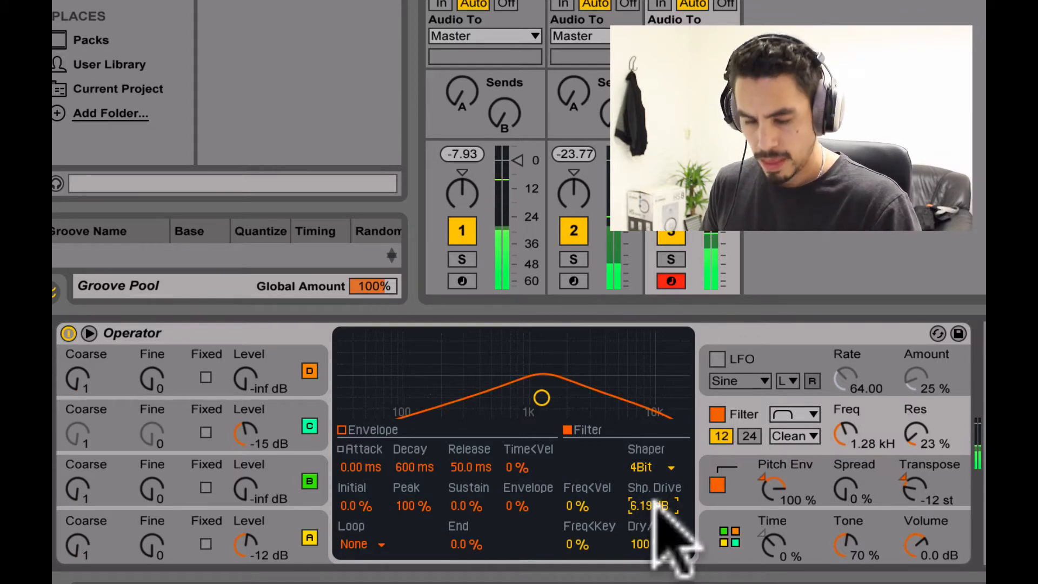
Try the global Time at -42 % with oscillator C's level at -23 dB
{"action": "left_click", "coordinate": [772, 546]}
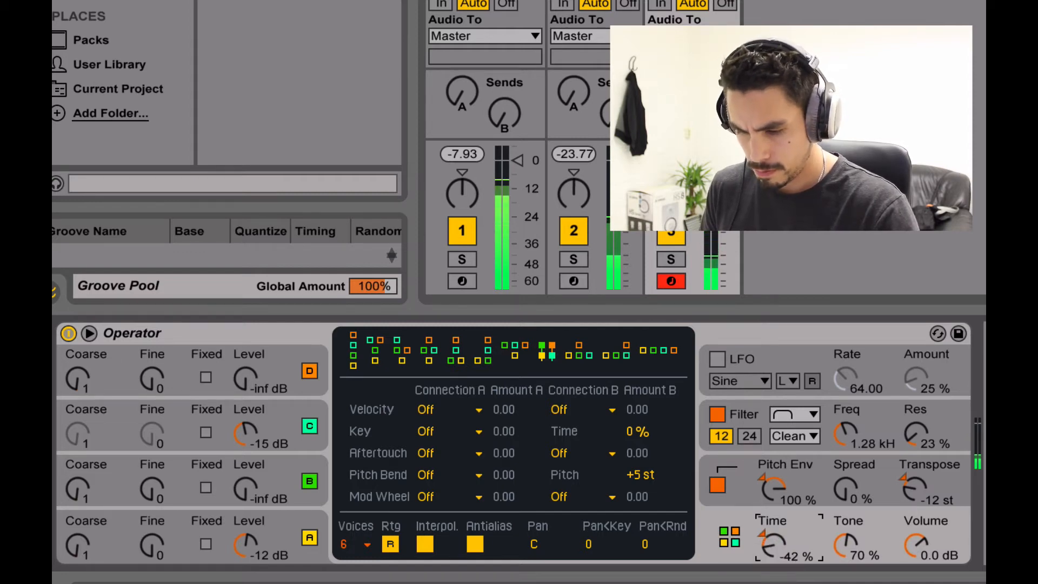
{"action": "left_click_drag", "start_coordinate": [238, 430], "coordinate": [237, 440]}
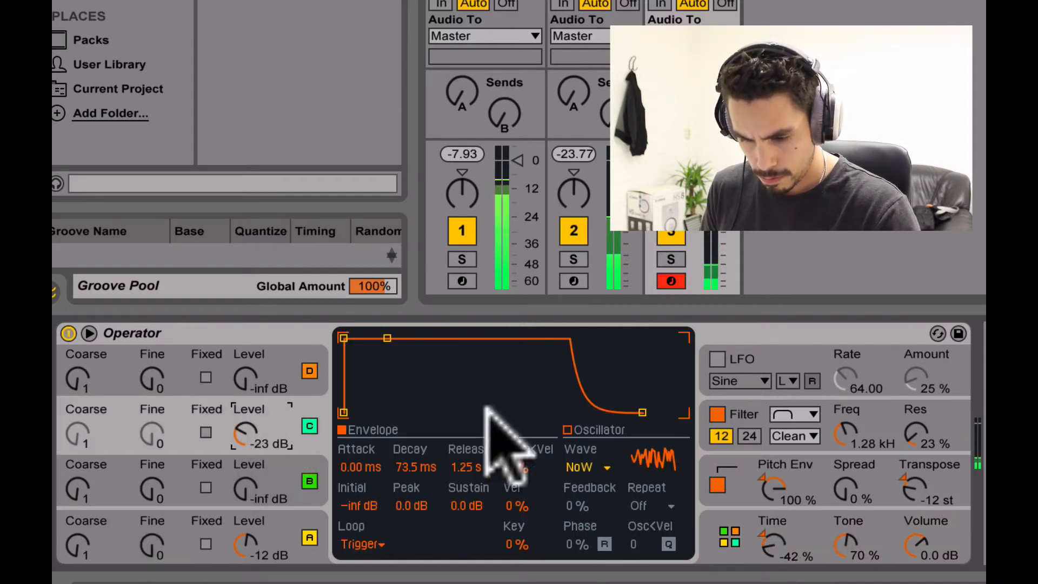
Switch the filter's shaper to Soft and set its drive to 12.0 dB
{"action": "left_click", "coordinate": [888, 419]}
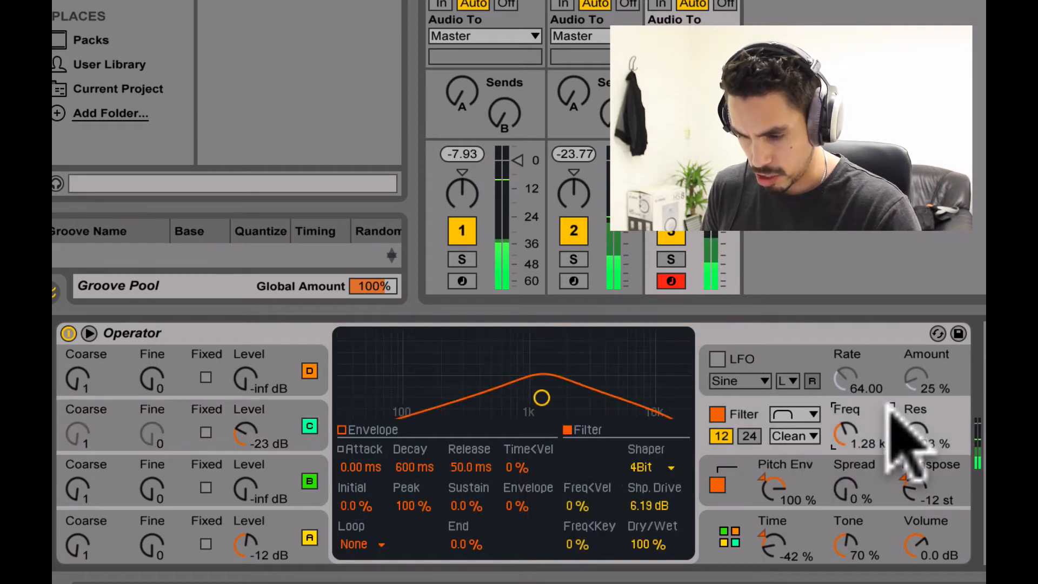
{"action": "left_click", "coordinate": [668, 468]}
{"action": "left_click", "coordinate": [659, 503]}
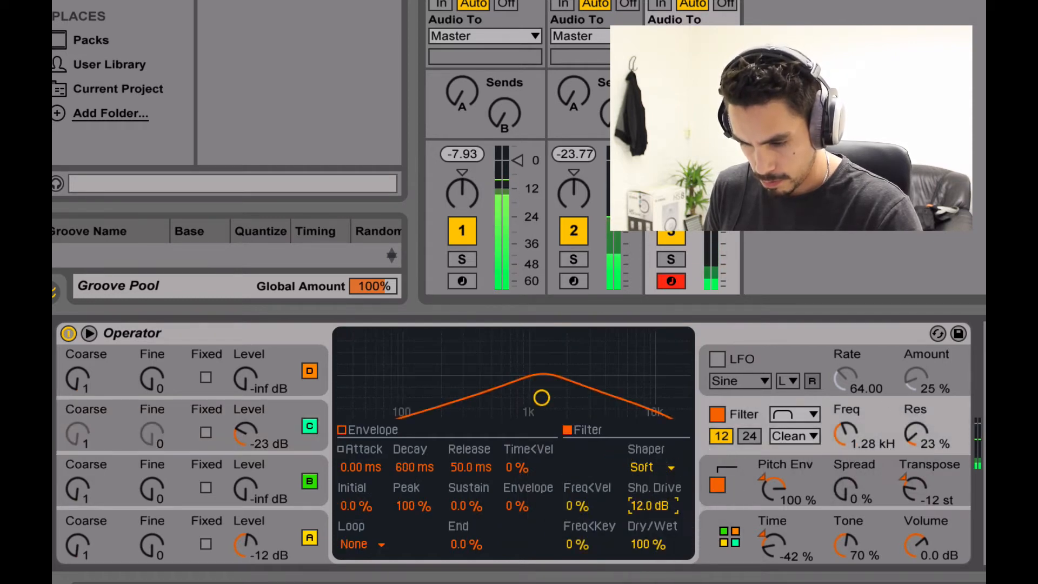
Lower oscillator C's level to -26 dB and return the global Time to 0 %
{"action": "left_click_drag", "start_coordinate": [243, 429], "coordinate": [243, 433]}
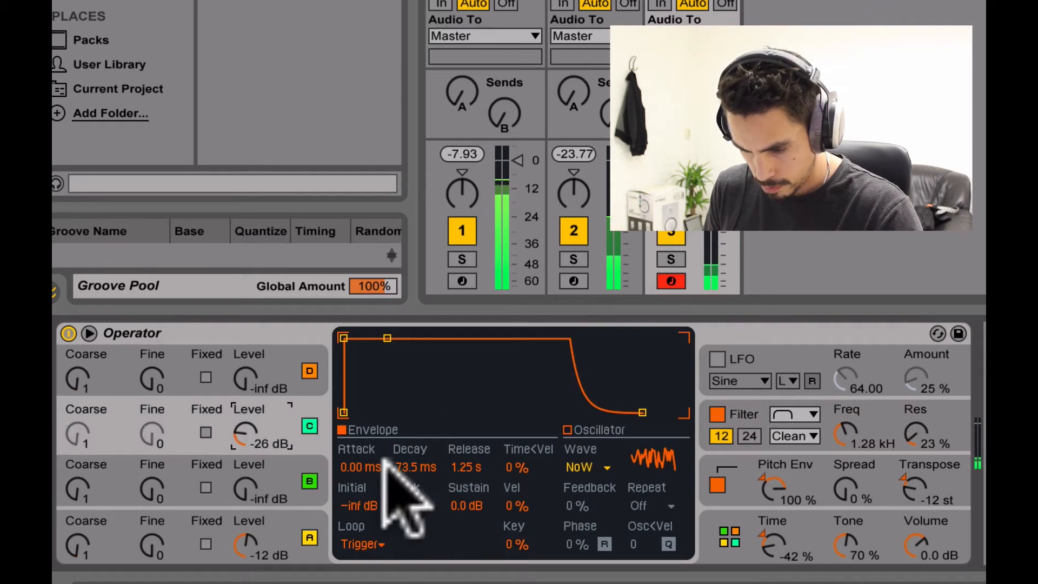
{"action": "left_click", "coordinate": [773, 544]}
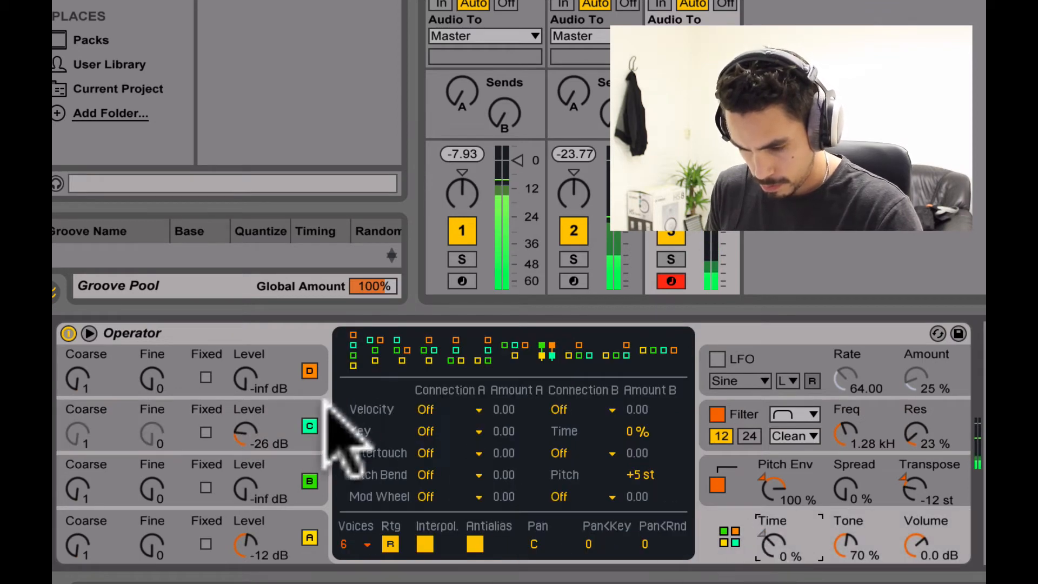
Try oscillator C's envelope release at 95.2 ms and 37.0 ms, with its level at -19 dB and -20 dB
{"action": "left_click", "coordinate": [316, 439]}
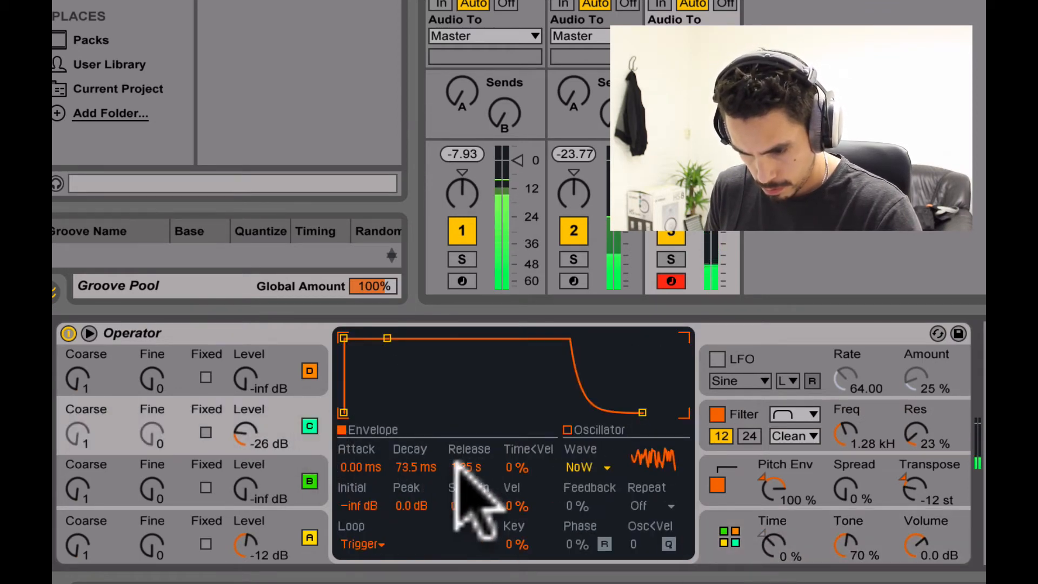
{"action": "left_click_drag", "start_coordinate": [465, 467], "coordinate": [466, 492]}
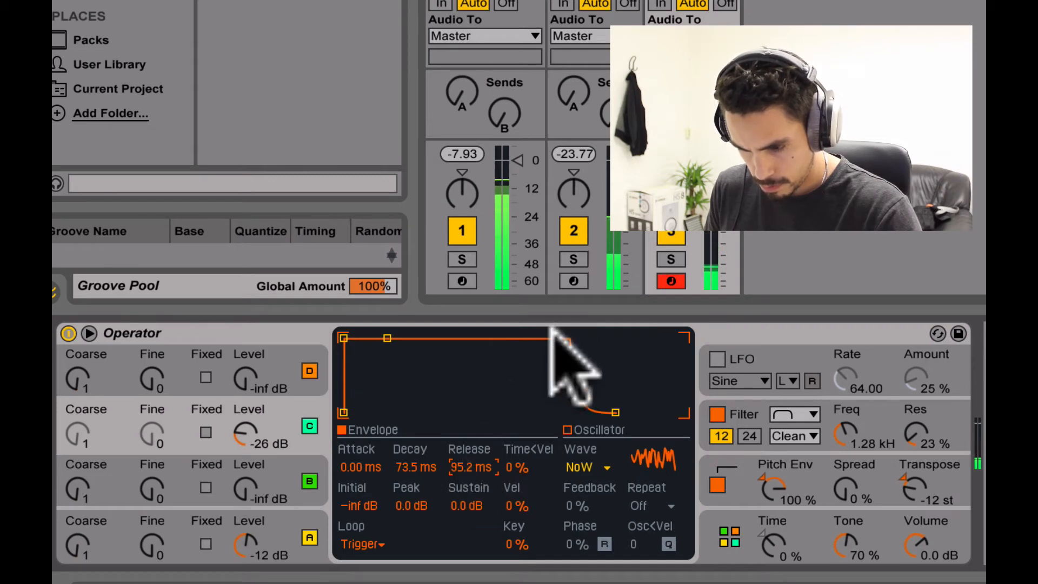
{"action": "left_click", "coordinate": [722, 174]}
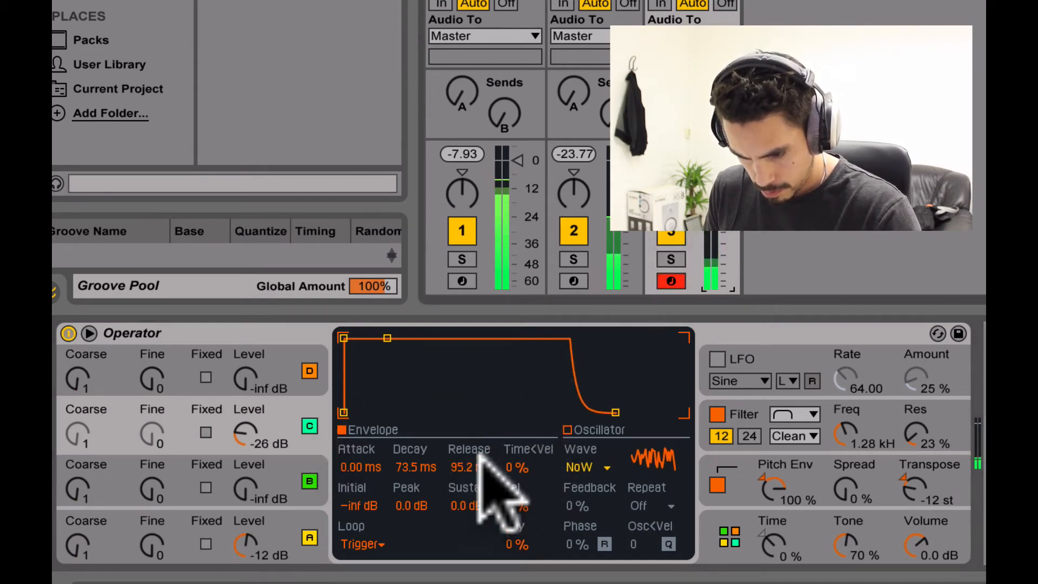
{"action": "left_click_drag", "start_coordinate": [470, 467], "coordinate": [471, 478]}
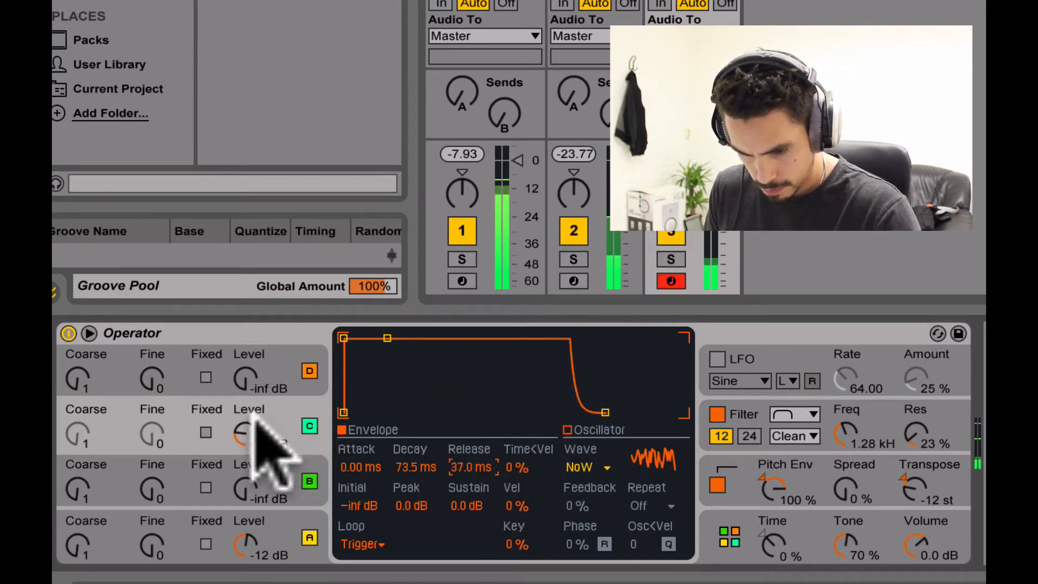
{"action": "left_click_drag", "start_coordinate": [251, 431], "coordinate": [301, 487]}
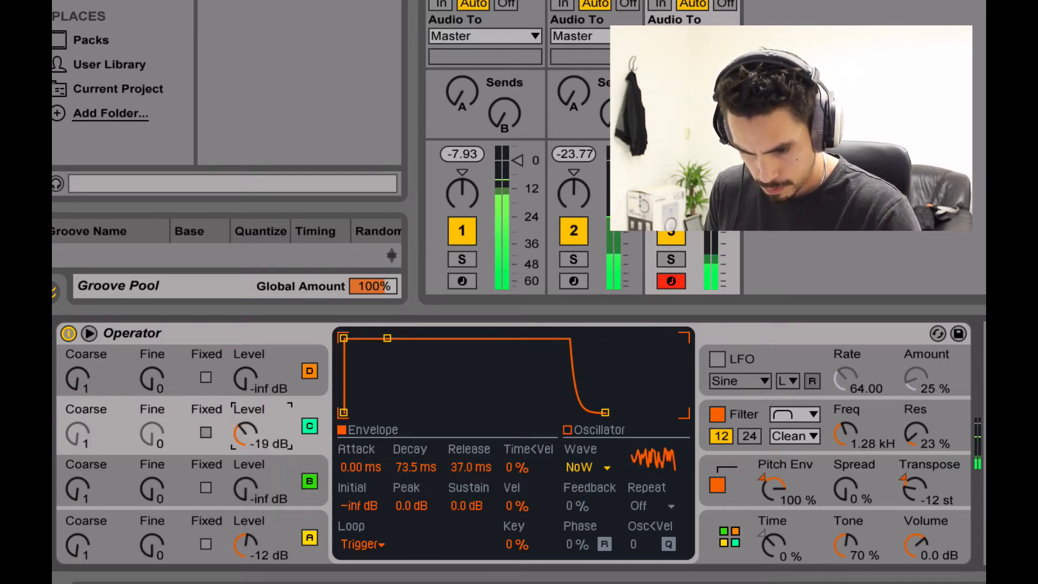
{"action": "left_click_drag", "start_coordinate": [243, 420], "coordinate": [243, 416]}
Set the band-pass filter to 1.22 kHz with 9.1 % resonance and switch its shaper to Hard
{"action": "left_click", "coordinate": [860, 413]}
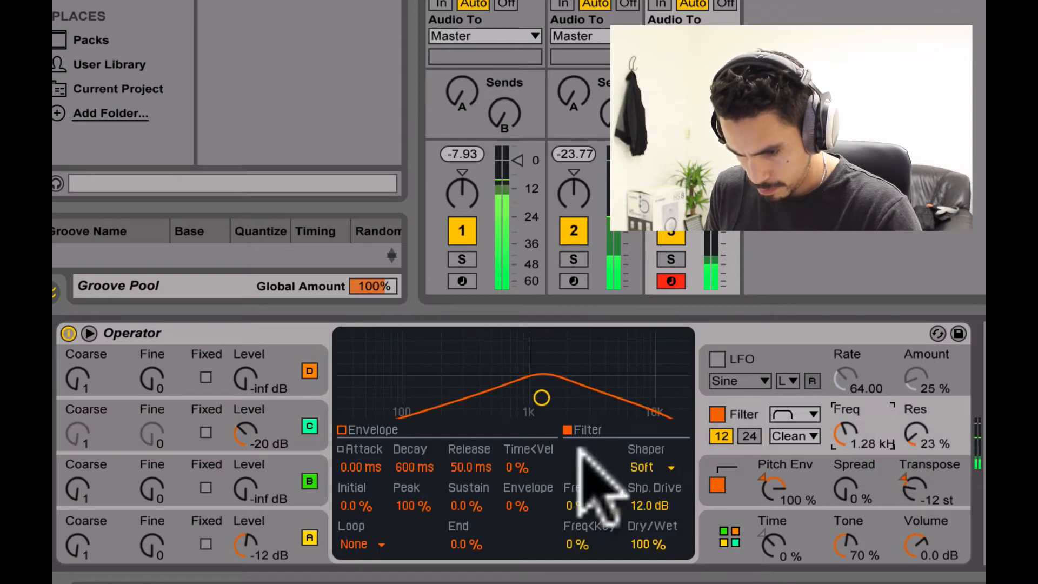
{"action": "mouse_move", "coordinate": [543, 409]}
{"action": "left_mouse_down"}
{"action": "mouse_move", "coordinate": [560, 391]}
{"action": "mouse_move", "coordinate": [514, 383]}
{"action": "mouse_move", "coordinate": [517, 398]}
{"action": "mouse_move", "coordinate": [536, 394]}
{"action": "mouse_move", "coordinate": [539, 405]}
{"action": "left_mouse_up"}
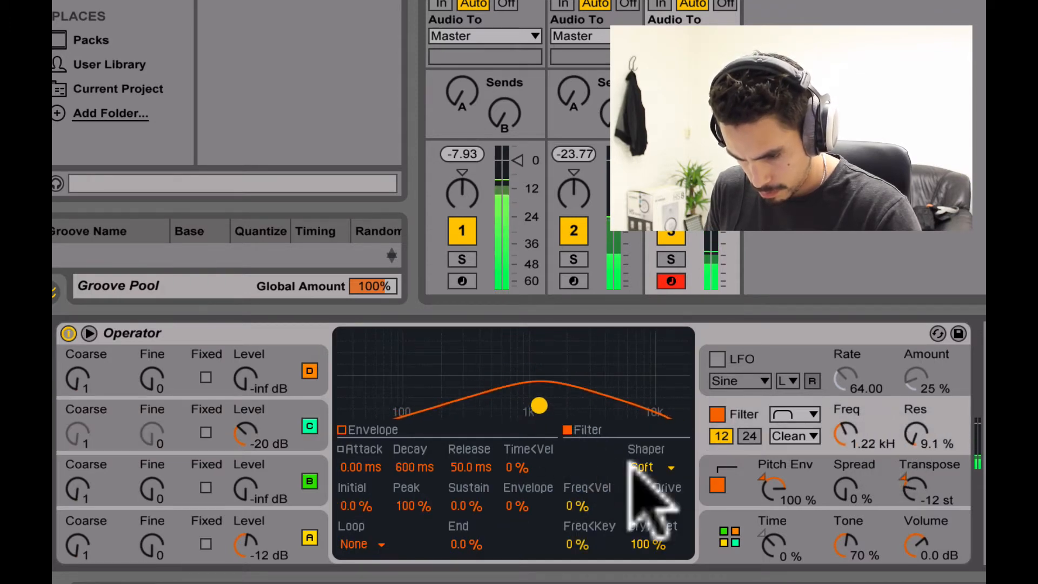
{"action": "left_click", "coordinate": [643, 467]}
{"action": "left_click", "coordinate": [641, 524]}
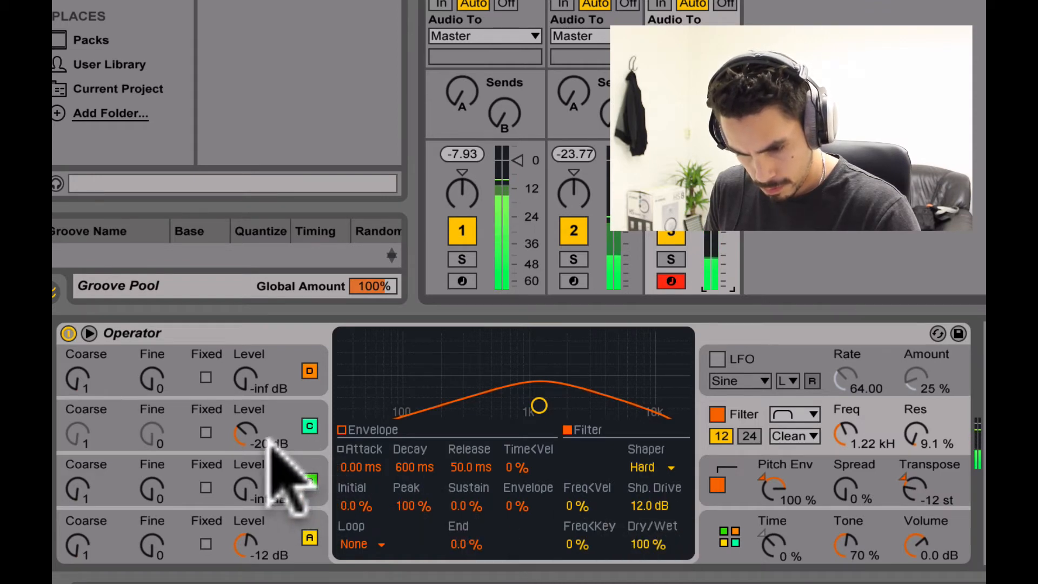
Check oscillator C, return to the filter settings, and raise the resonance to 18 %
{"action": "left_click", "coordinate": [253, 431]}
{"action": "left_click", "coordinate": [854, 430]}
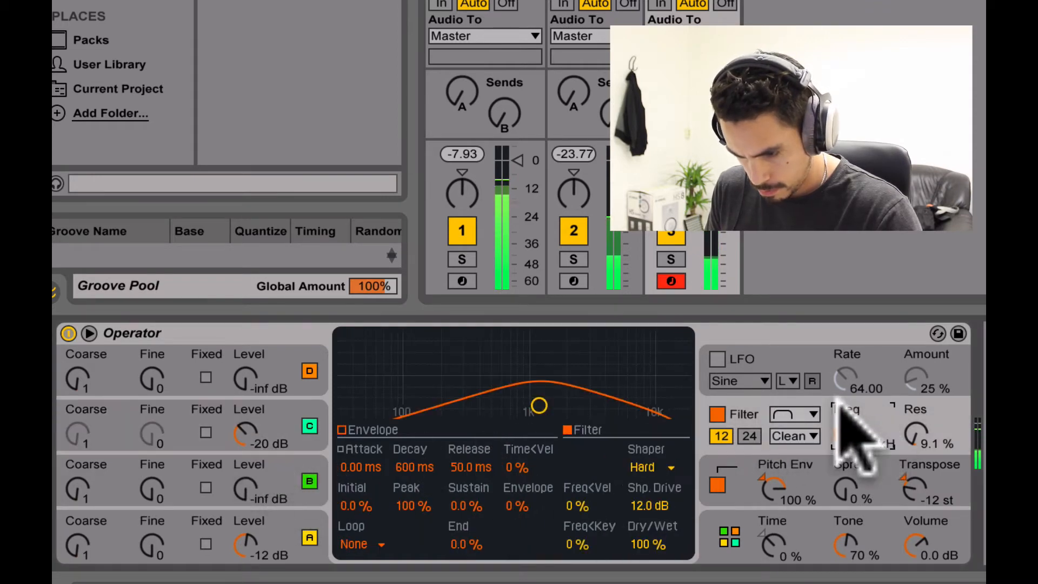
{"action": "mouse_move", "coordinate": [536, 401]}
{"action": "left_mouse_down"}
{"action": "mouse_move", "coordinate": [562, 399]}
{"action": "mouse_move", "coordinate": [528, 408]}
{"action": "mouse_move", "coordinate": [493, 384]}
{"action": "mouse_move", "coordinate": [531, 379]}
{"action": "mouse_move", "coordinate": [540, 398]}
{"action": "mouse_move", "coordinate": [560, 398]}
{"action": "mouse_move", "coordinate": [540, 398]}
{"action": "left_mouse_up"}
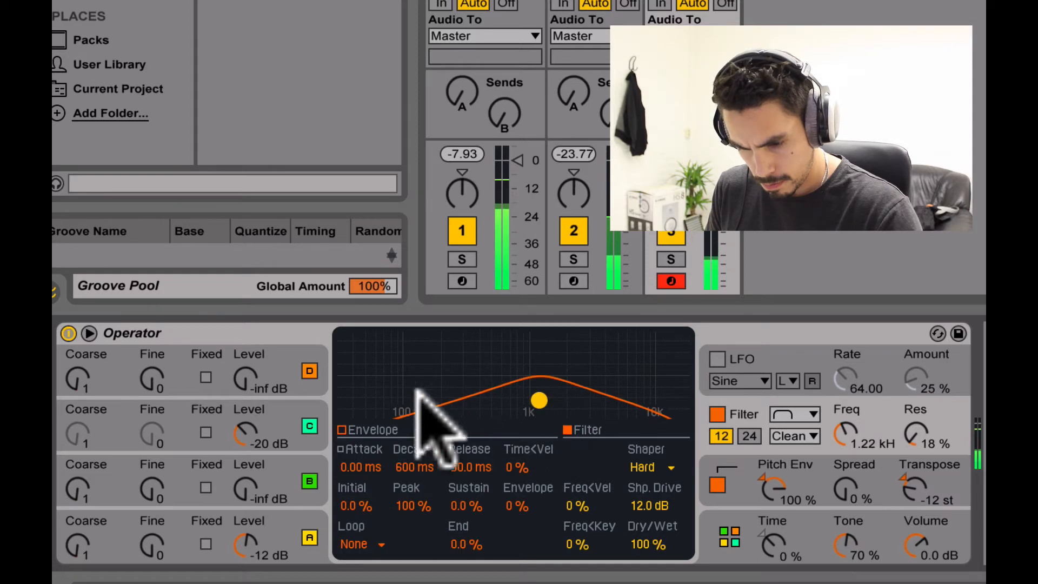
Reshape oscillator C's envelope to -inf dB sustain with a 278 ms decay, and try its level at -16 dB and -13 dB
{"action": "left_click", "coordinate": [298, 412]}
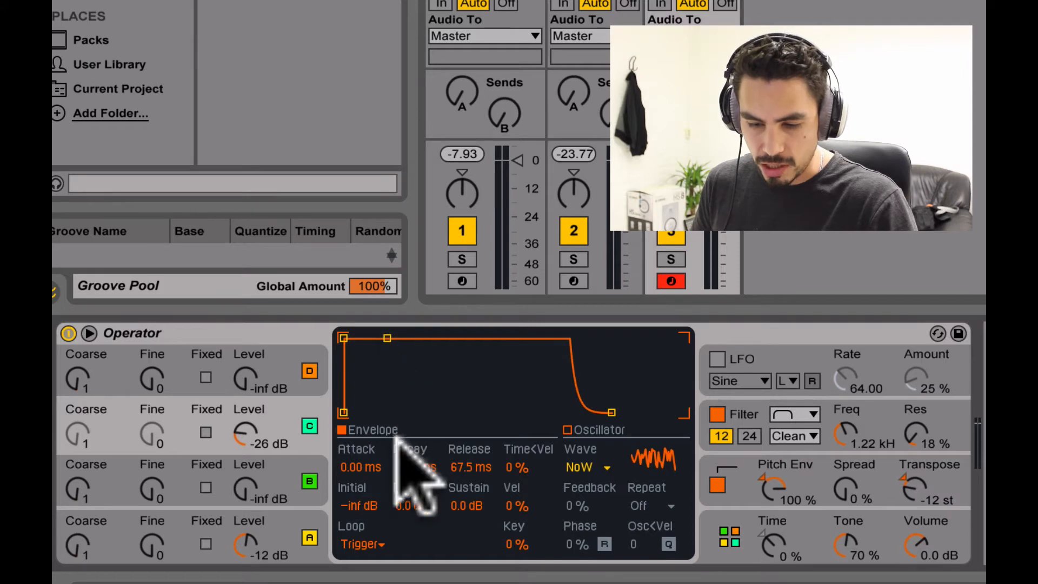
{"action": "left_click_drag", "start_coordinate": [388, 339], "coordinate": [399, 411]}
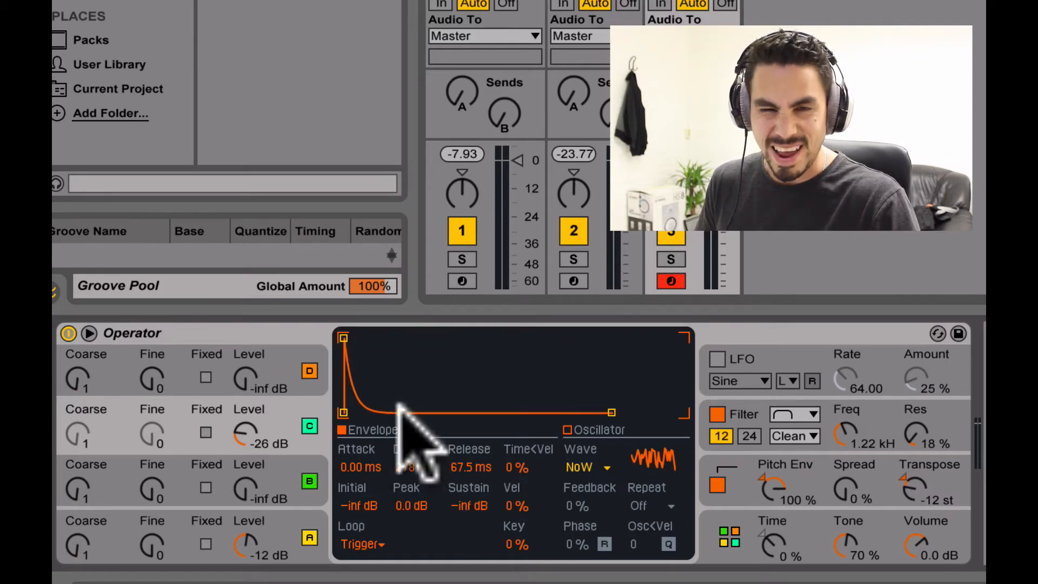
{"action": "left_click", "coordinate": [252, 430]}
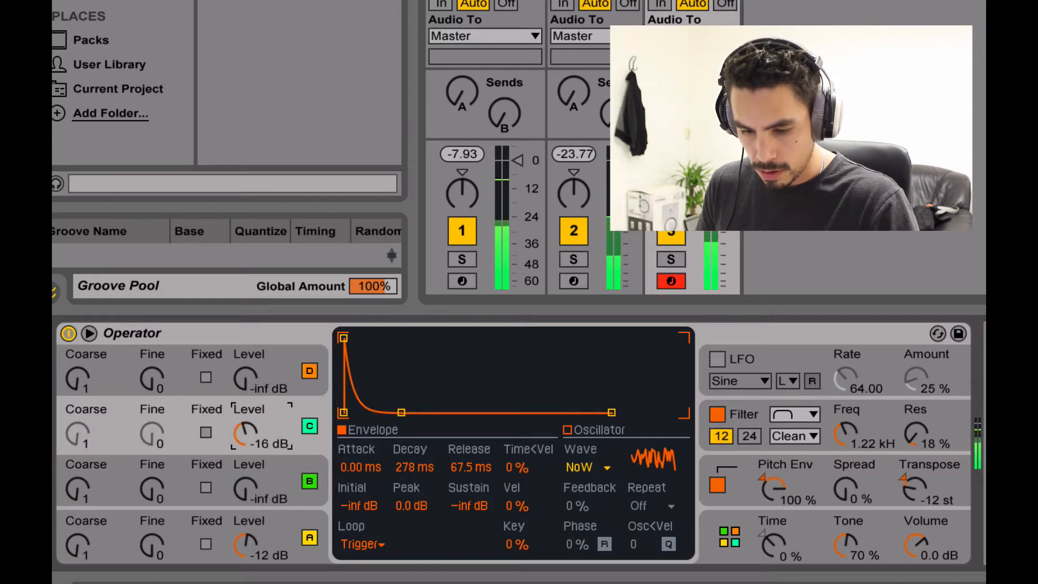
{"action": "left_click_drag", "start_coordinate": [252, 429], "coordinate": [281, 422]}
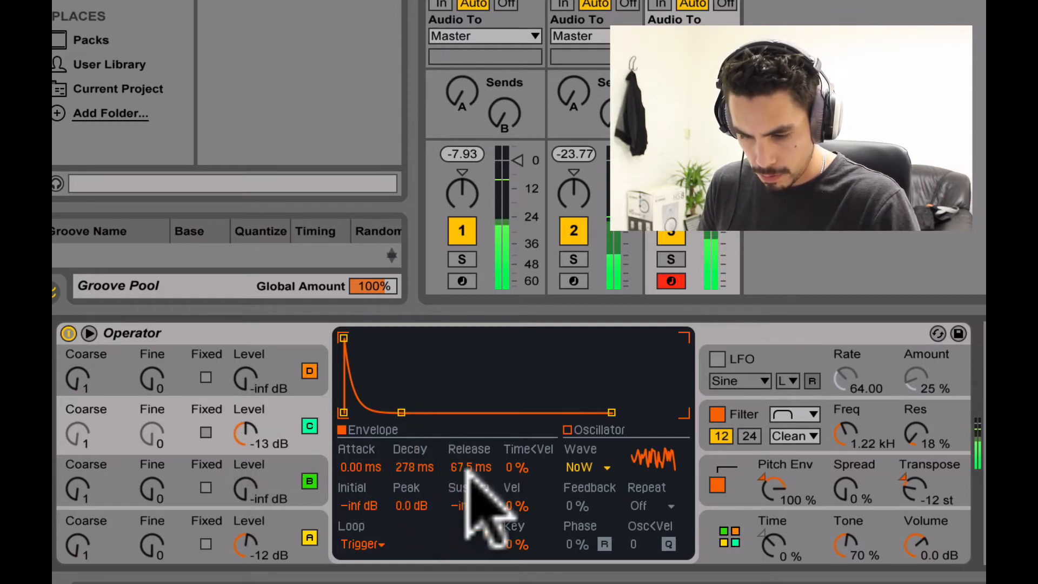
Set oscillator C's envelope release to 1.00 ms, try decays of 447 ms and 206 ms, and set its level to -24 dB
{"action": "left_click_drag", "start_coordinate": [465, 465], "coordinate": [466, 508]}
{"action": "left_click", "coordinate": [404, 465]}
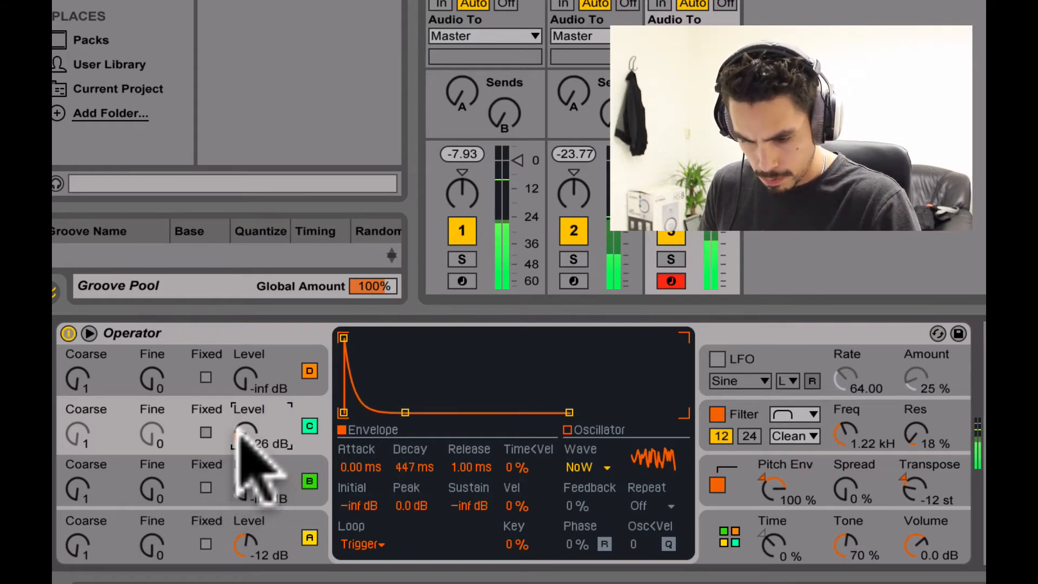
{"action": "left_click_drag", "start_coordinate": [245, 433], "coordinate": [244, 435]}
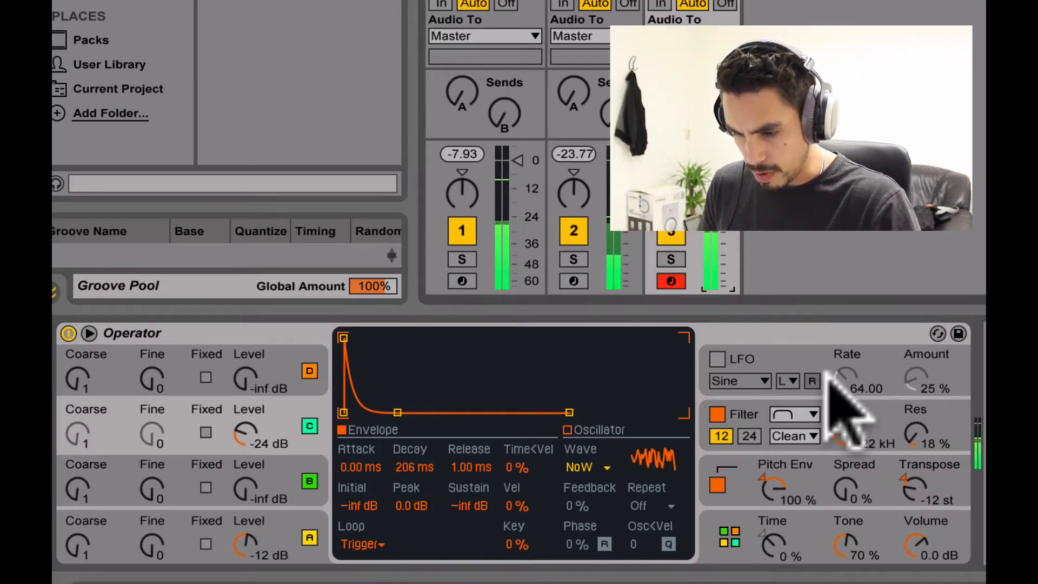
Raise the band-pass filter's resonance to 32 %, keeping its frequency at 1.22 kHz
{"action": "left_click", "coordinate": [854, 413]}
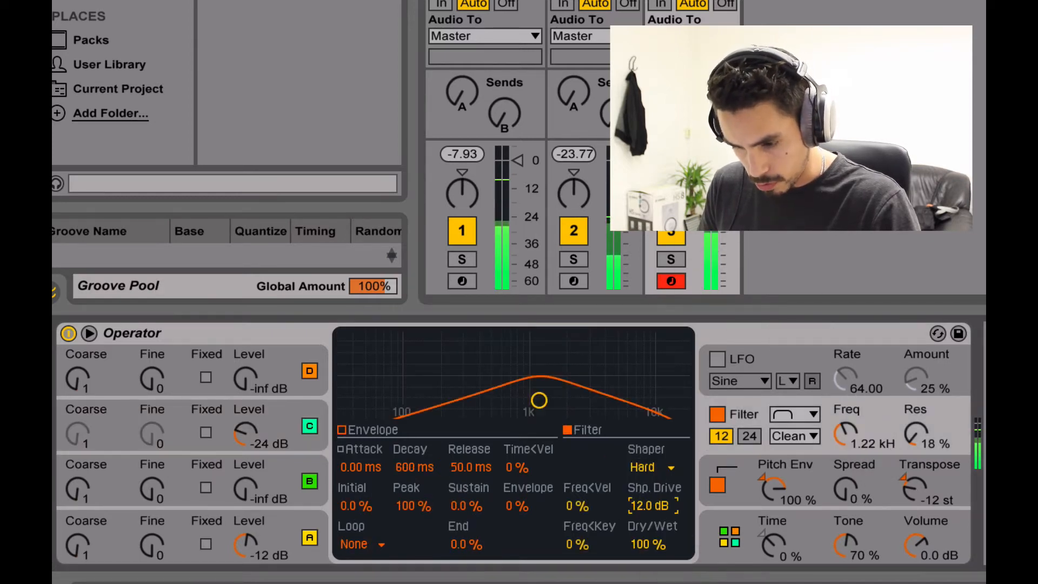
{"action": "mouse_move", "coordinate": [539, 400]}
{"action": "left_mouse_down"}
{"action": "mouse_move", "coordinate": [553, 398]}
{"action": "mouse_move", "coordinate": [523, 396]}
{"action": "mouse_move", "coordinate": [546, 394]}
{"action": "mouse_move", "coordinate": [537, 389]}
{"action": "left_mouse_up"}
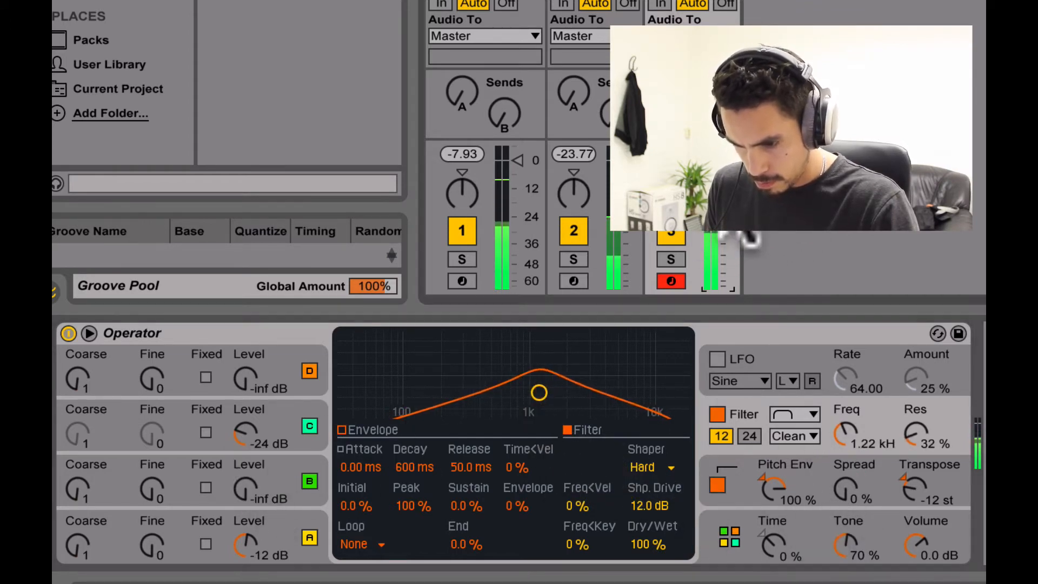
Set oscillator C's envelope decay to 267 ms
{"action": "left_click", "coordinate": [278, 427]}
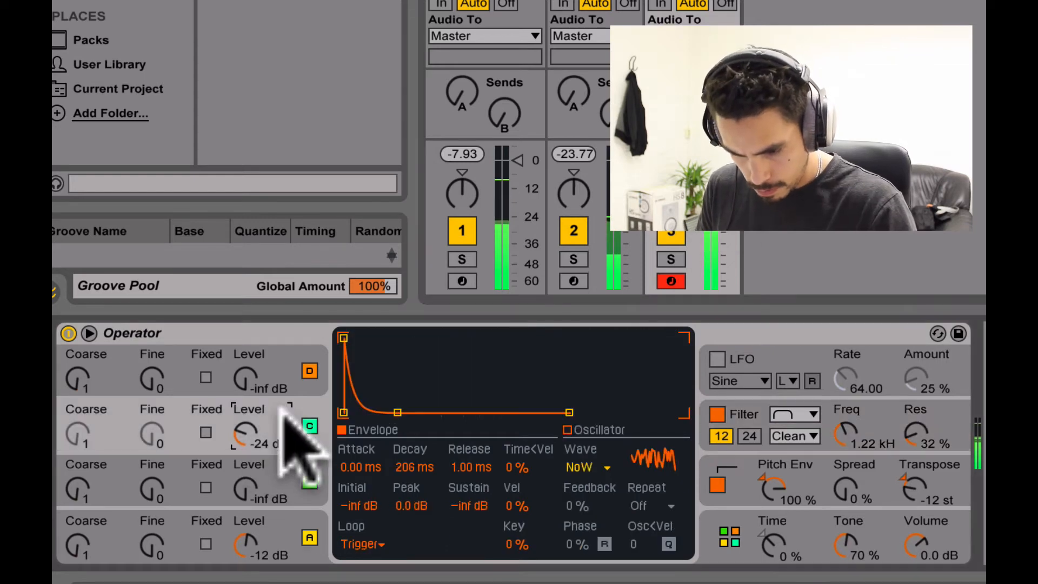
{"action": "left_click", "coordinate": [413, 467]}
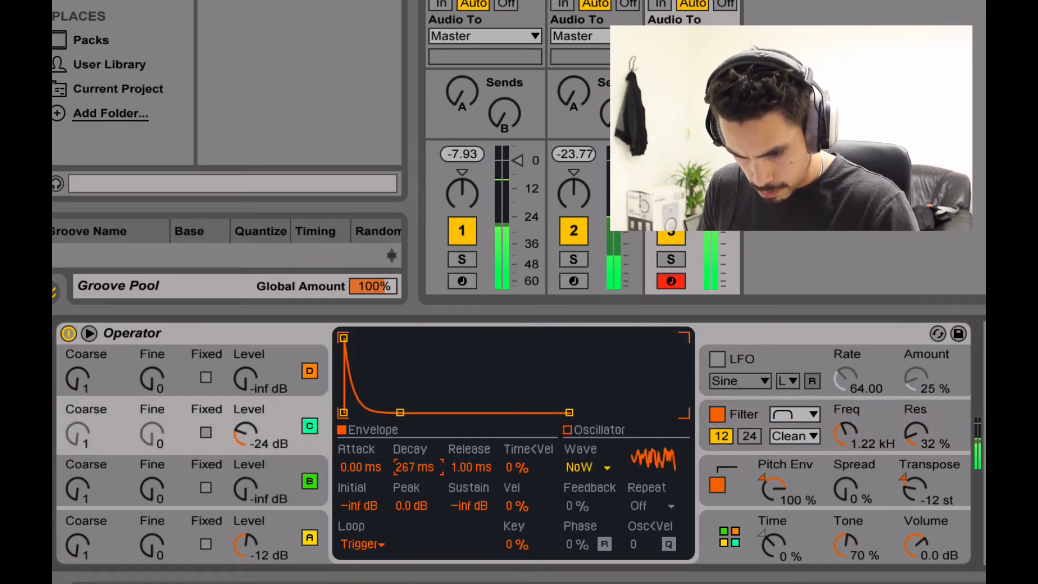
Set the band-pass filter's frequency to 1.48 kHz and its resonance to 2.3 %
{"action": "left_click", "coordinate": [864, 427]}
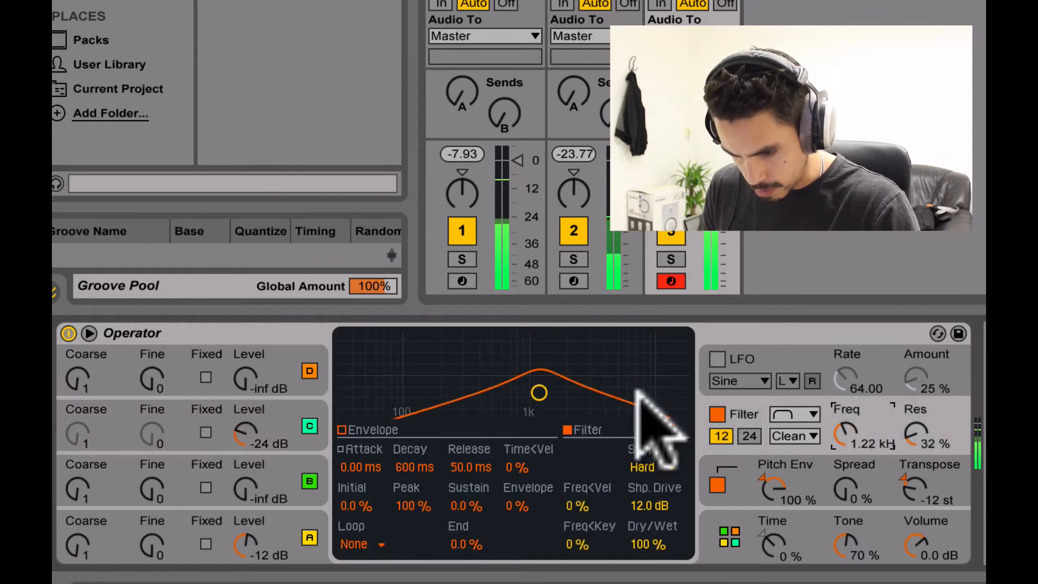
{"action": "mouse_move", "coordinate": [538, 392]}
{"action": "left_mouse_down"}
{"action": "mouse_move", "coordinate": [550, 405]}
{"action": "mouse_move", "coordinate": [524, 411]}
{"action": "mouse_move", "coordinate": [549, 409]}
{"action": "left_mouse_up"}
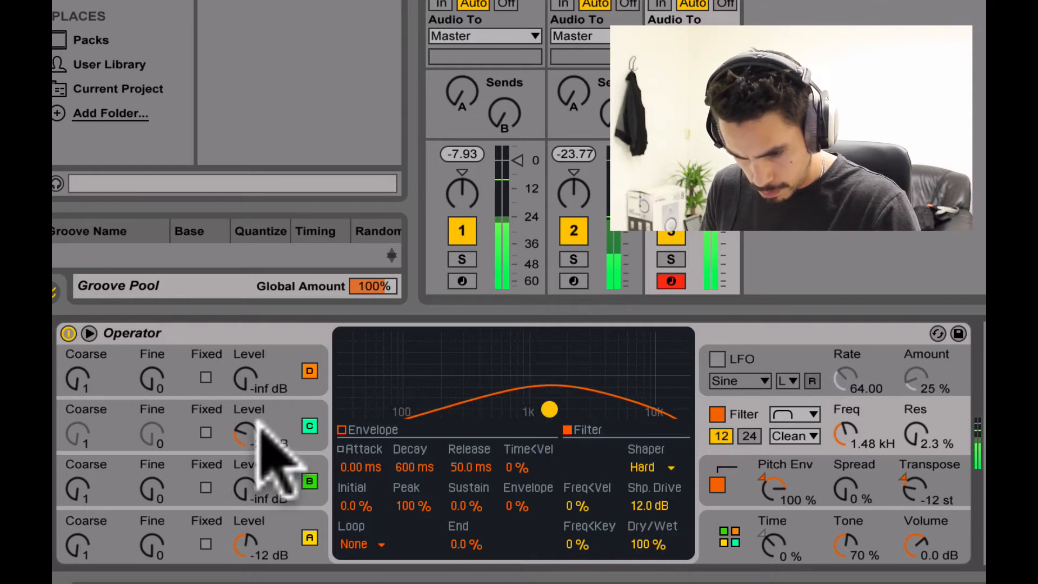
Try oscillator C's envelope decay at 291 ms and its level at -18 dB
{"action": "left_click", "coordinate": [259, 425]}
{"action": "left_click_drag", "start_coordinate": [422, 464], "coordinate": [423, 478]}
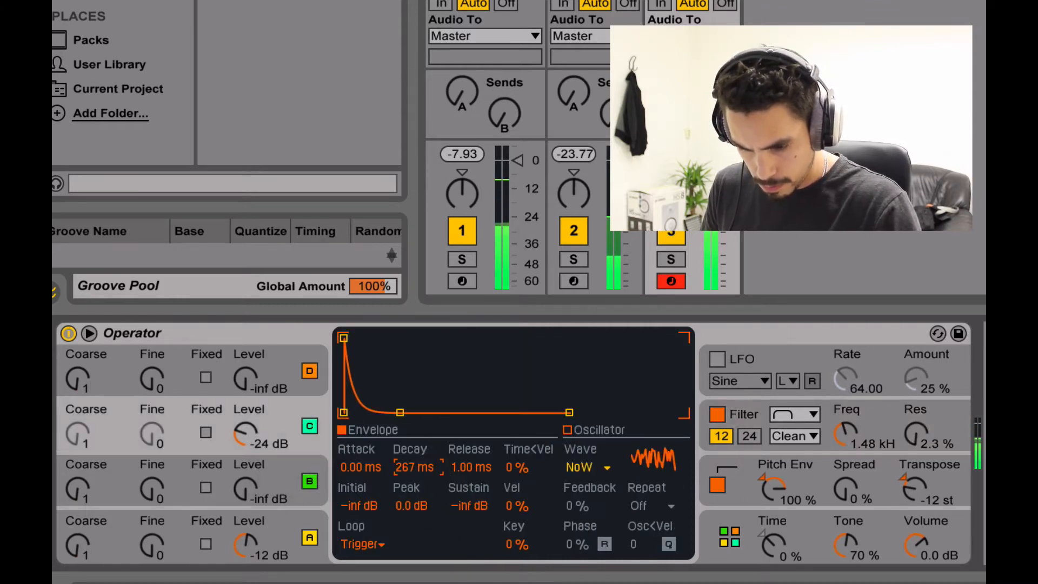
{"action": "left_click_drag", "start_coordinate": [423, 467], "coordinate": [422, 463]}
{"action": "left_click_drag", "start_coordinate": [245, 434], "coordinate": [244, 421]}
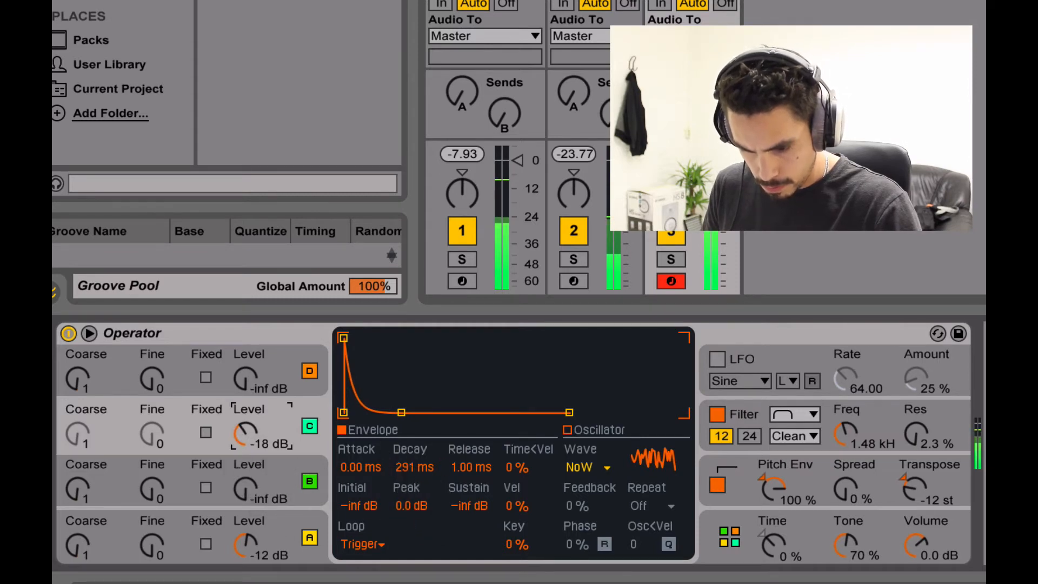
{"action": "left_click_drag", "start_coordinate": [412, 469], "coordinate": [413, 460]}
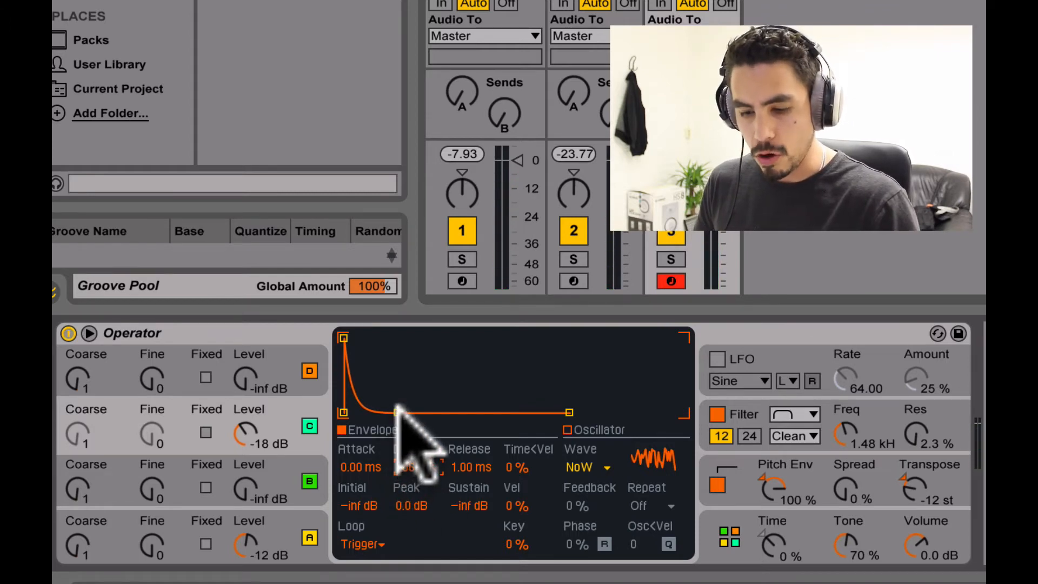
Reshape oscillator C's envelope to 0.0 dB sustain, 61.9 ms decay and 80.1 ms release, and set its level to -29 dB
{"action": "left_click_drag", "start_coordinate": [397, 413], "coordinate": [388, 338]}
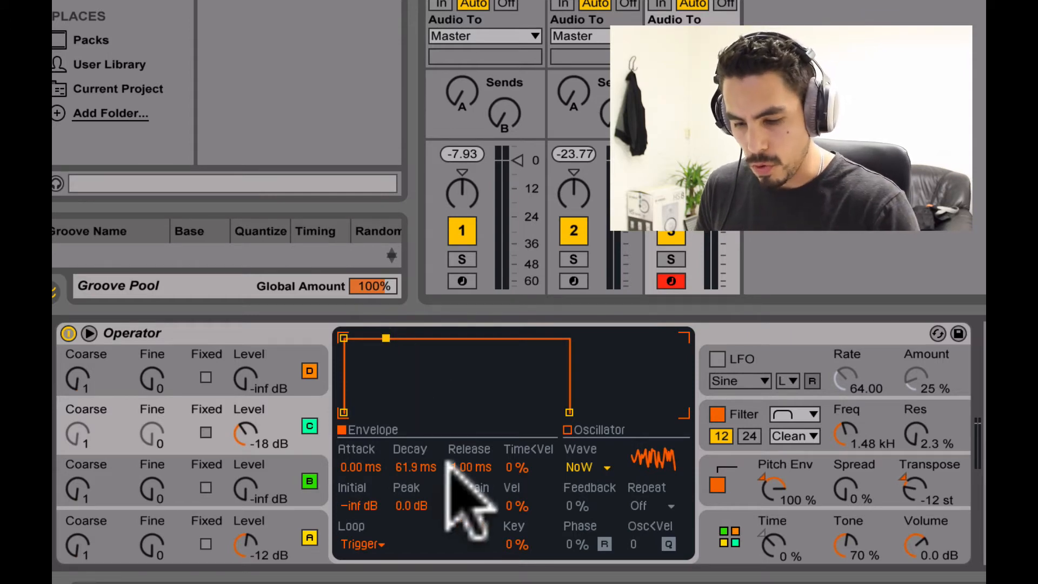
{"action": "left_click", "coordinate": [471, 467]}
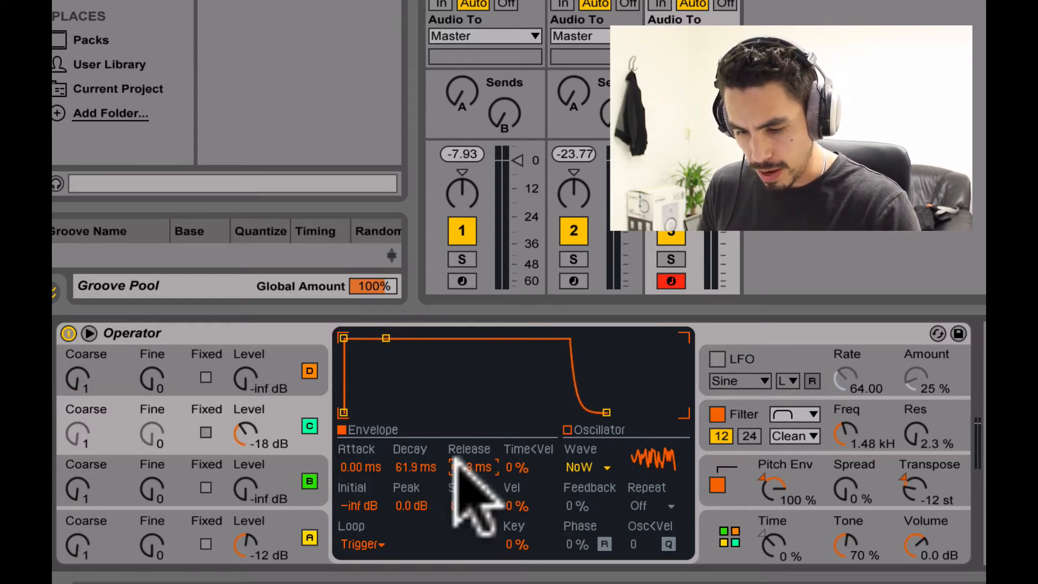
{"action": "key", "text": "space"}
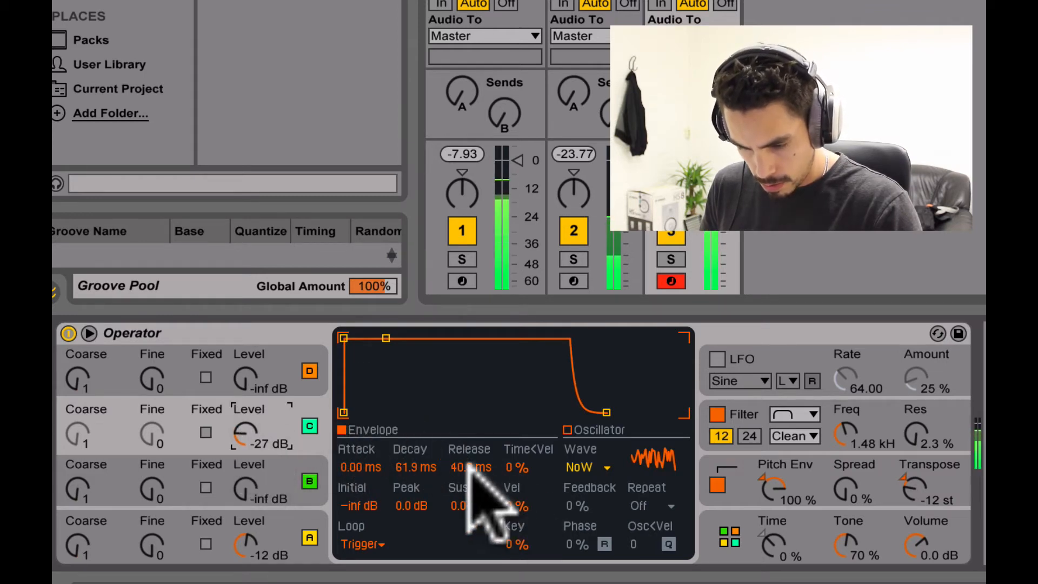
{"action": "left_click_drag", "start_coordinate": [415, 468], "coordinate": [460, 459]}
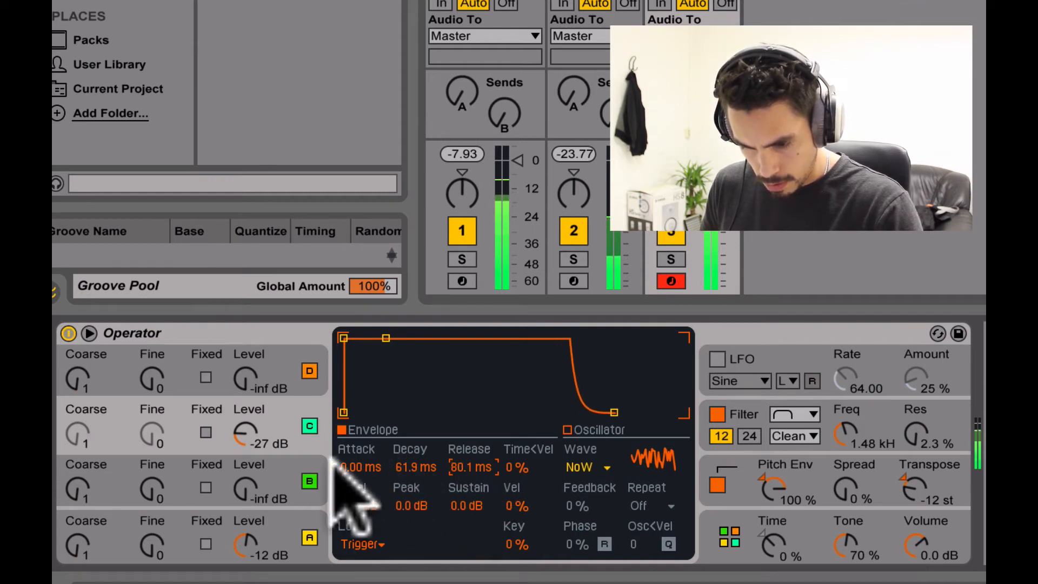
{"action": "left_click_drag", "start_coordinate": [254, 438], "coordinate": [254, 448]}
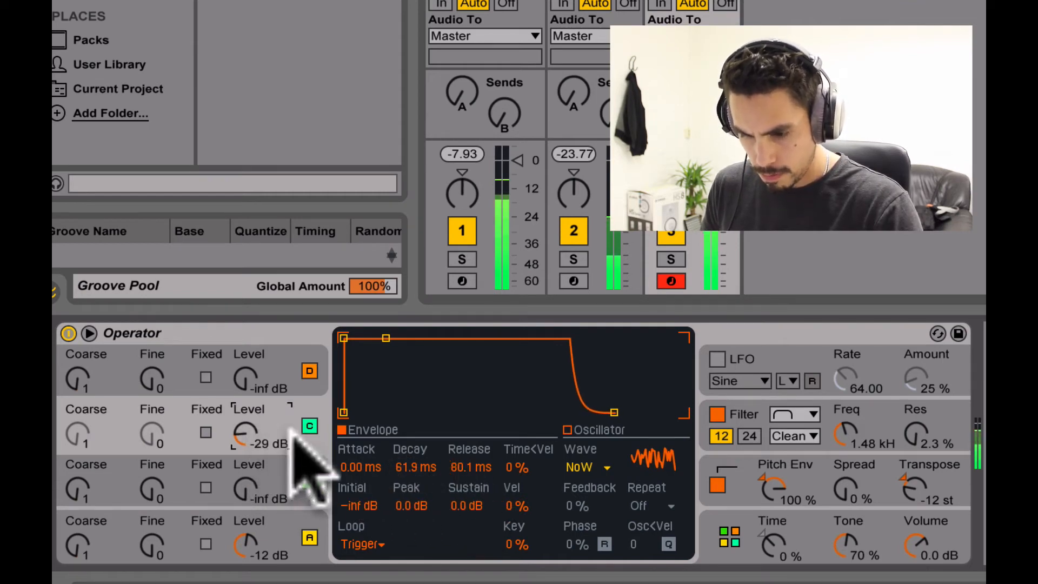
Switch the filter circuit from Clean to OSR and set its filter drive to 7.50 dB
{"action": "left_click", "coordinate": [846, 435]}
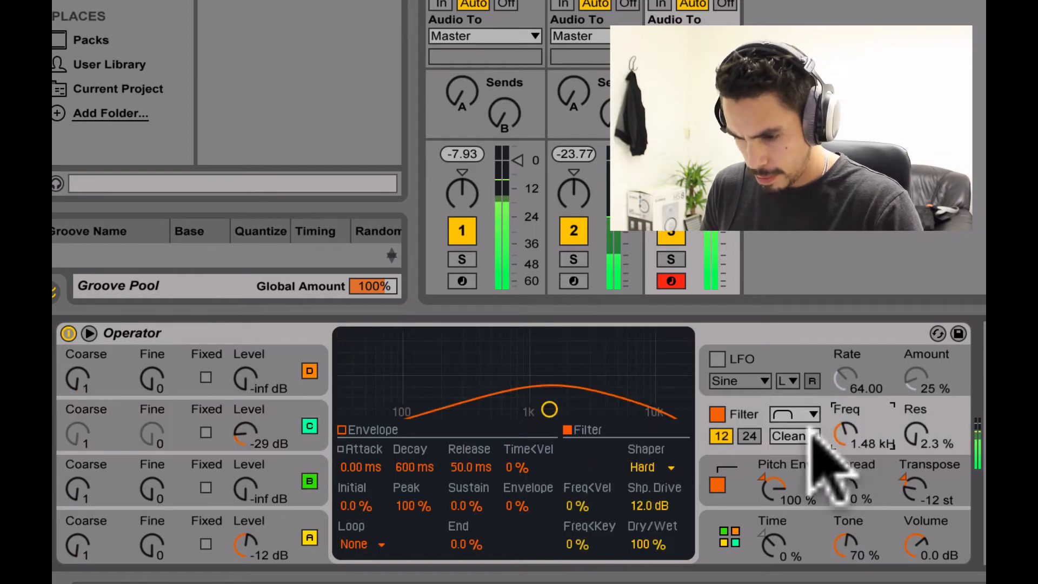
{"action": "left_click", "coordinate": [805, 435]}
{"action": "left_click", "coordinate": [789, 474]}
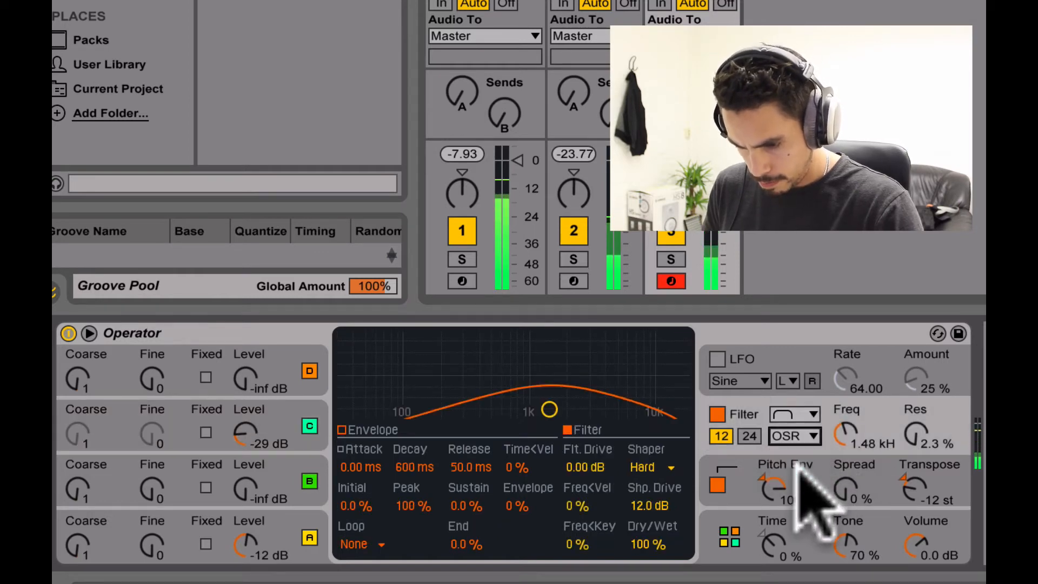
{"action": "left_click_drag", "start_coordinate": [586, 467], "coordinate": [587, 467]}
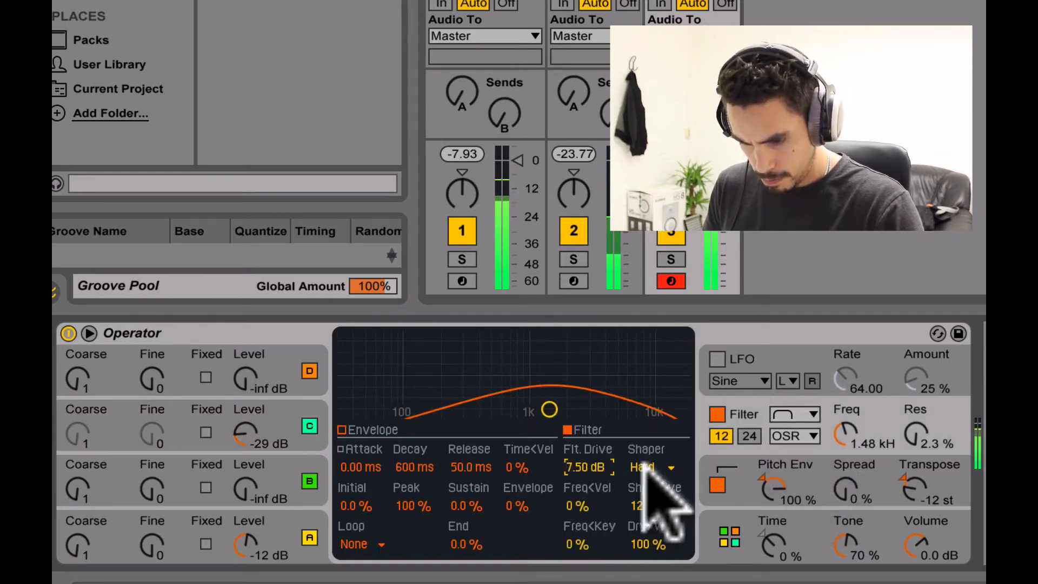
Trim the Snare track's volume and try oscillator C's level at -32 dB and -28 dB
{"action": "left_click_drag", "start_coordinate": [724, 167], "coordinate": [724, 175]}
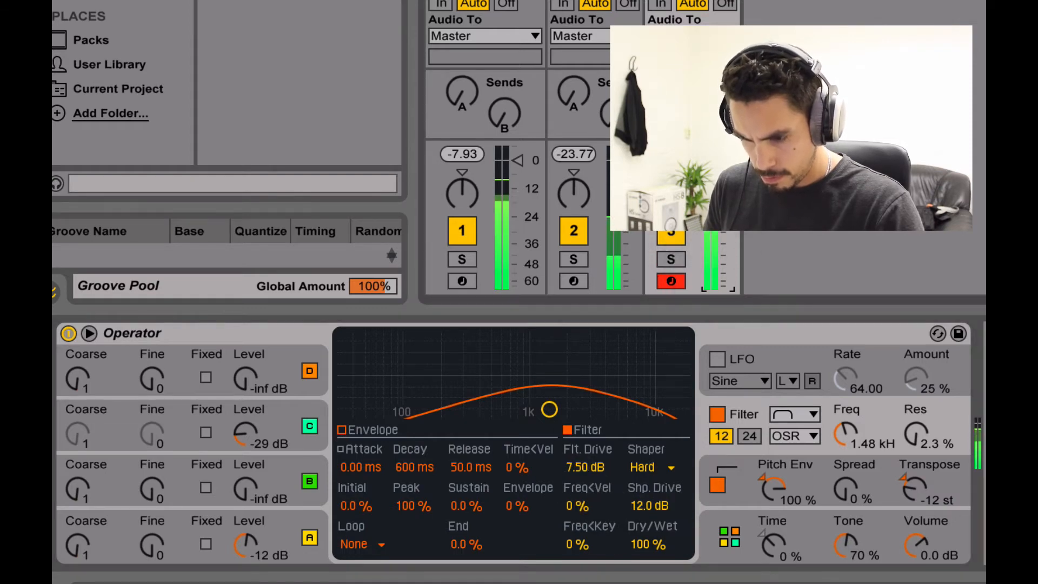
{"action": "left_click", "coordinate": [248, 430]}
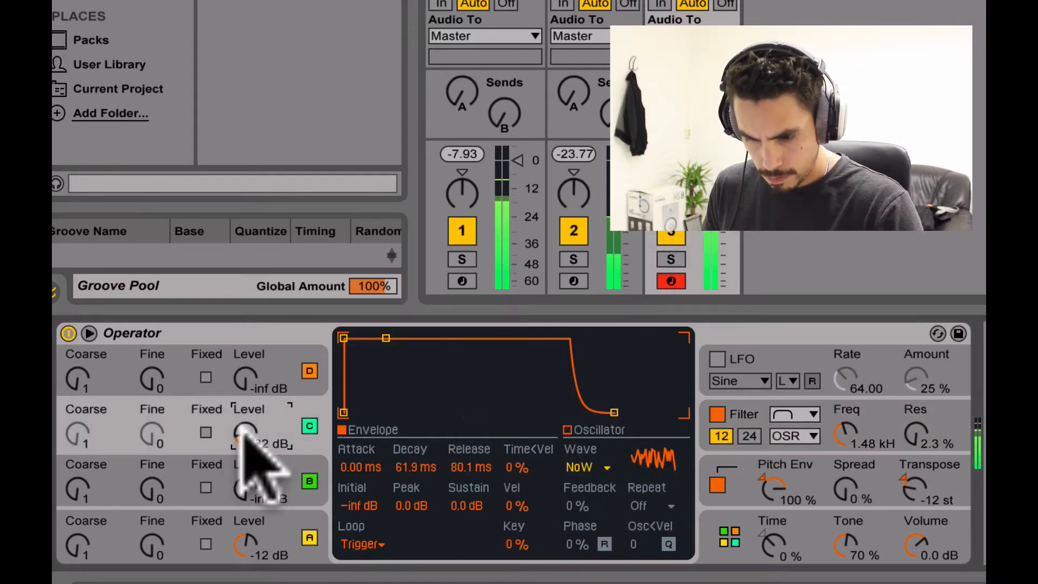
{"action": "left_click_drag", "start_coordinate": [249, 430], "coordinate": [248, 438]}
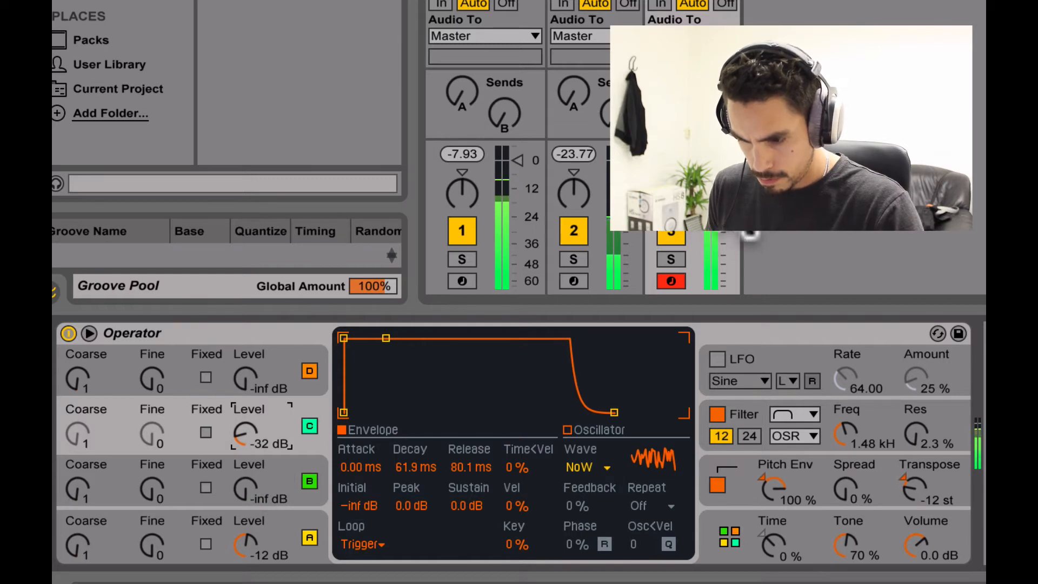
{"action": "left_click", "coordinate": [721, 163]}
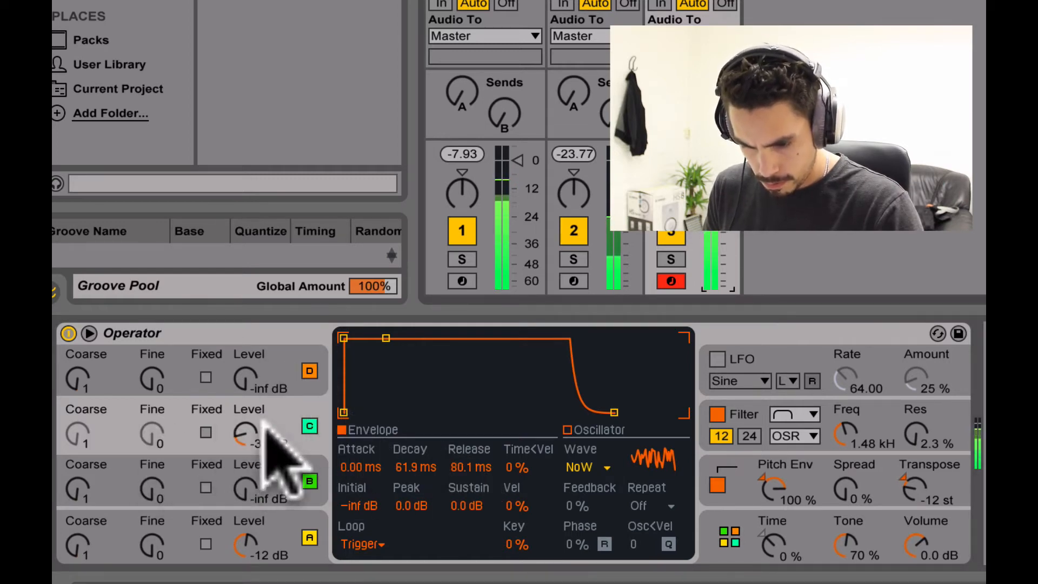
{"action": "left_click_drag", "start_coordinate": [244, 430], "coordinate": [244, 422]}
Set oscillator A's envelope decay to 206 ms and lower oscillator C's level to -35 dB
{"action": "left_click", "coordinate": [282, 516]}
{"action": "left_click", "coordinate": [398, 467]}
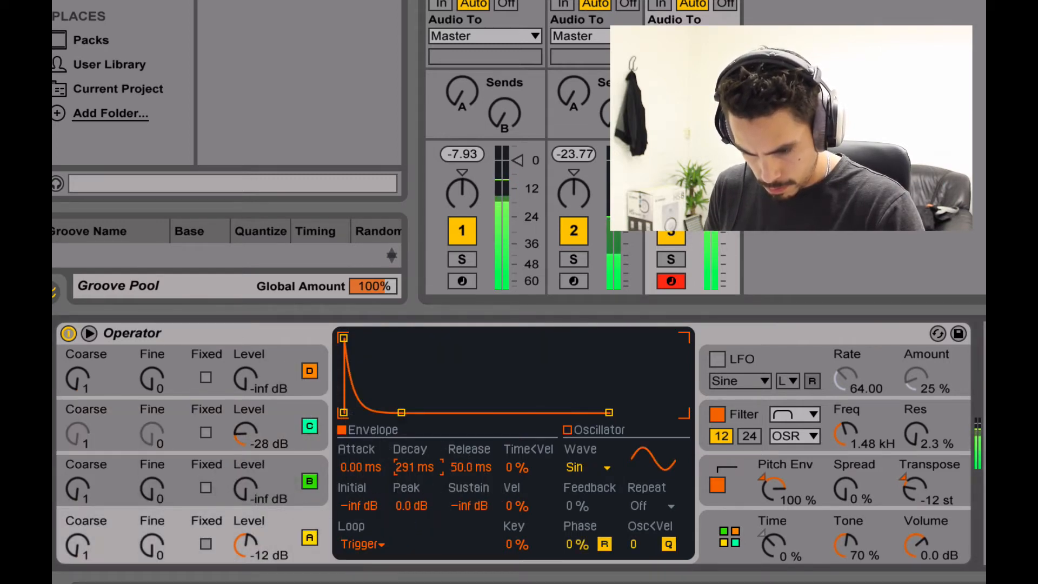
{"action": "left_click_drag", "start_coordinate": [400, 464], "coordinate": [400, 456]}
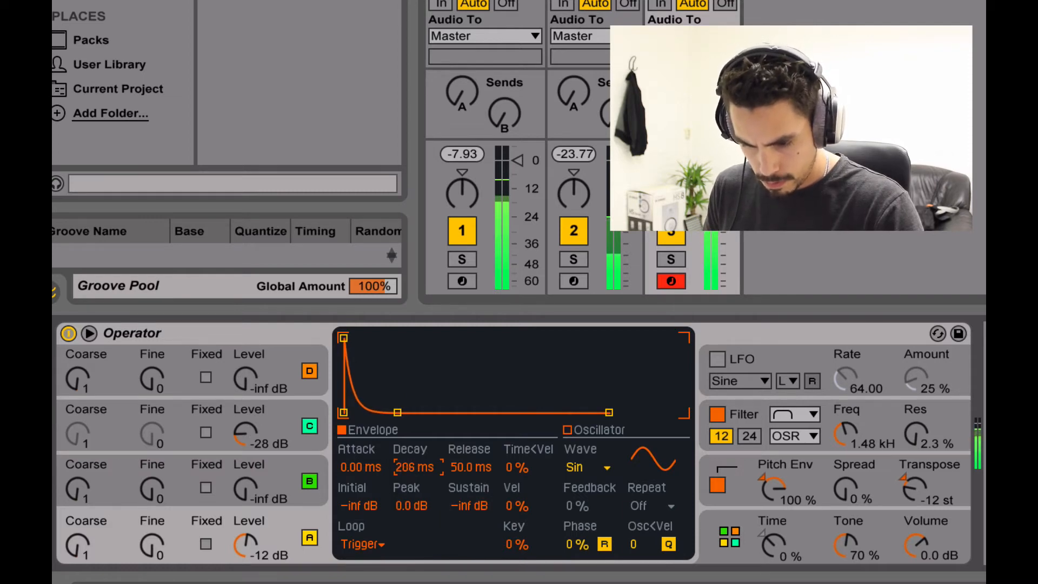
{"action": "left_click", "coordinate": [274, 450]}
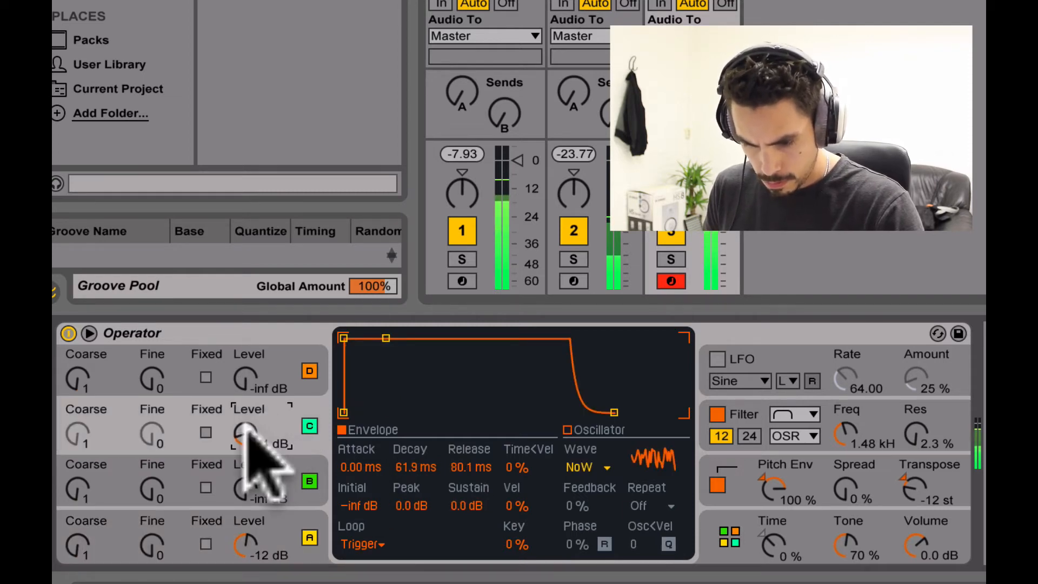
{"action": "left_click_drag", "start_coordinate": [246, 432], "coordinate": [246, 441]}
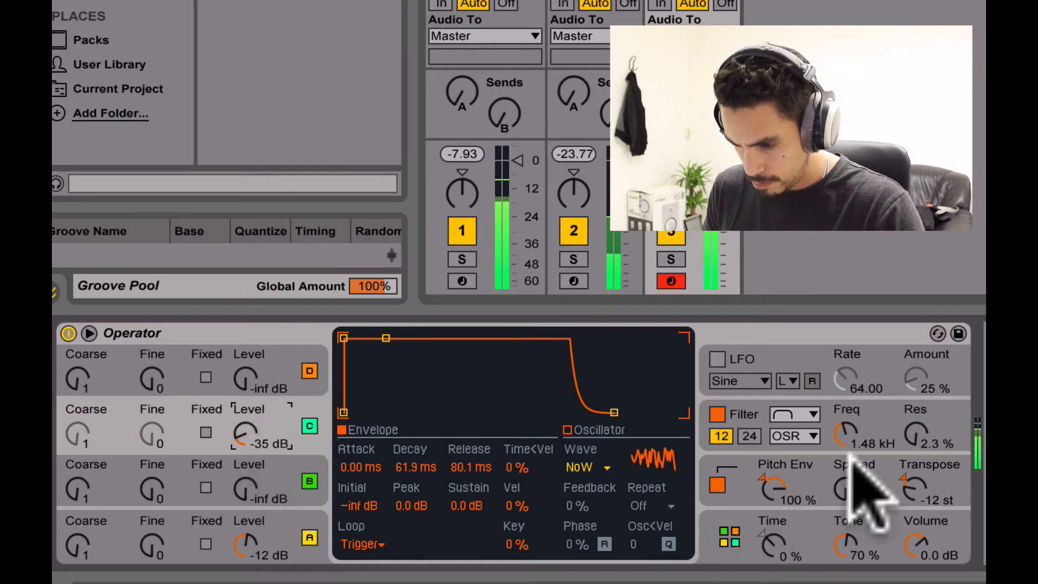
Turn off Operator's filter
{"action": "left_click", "coordinate": [884, 419]}
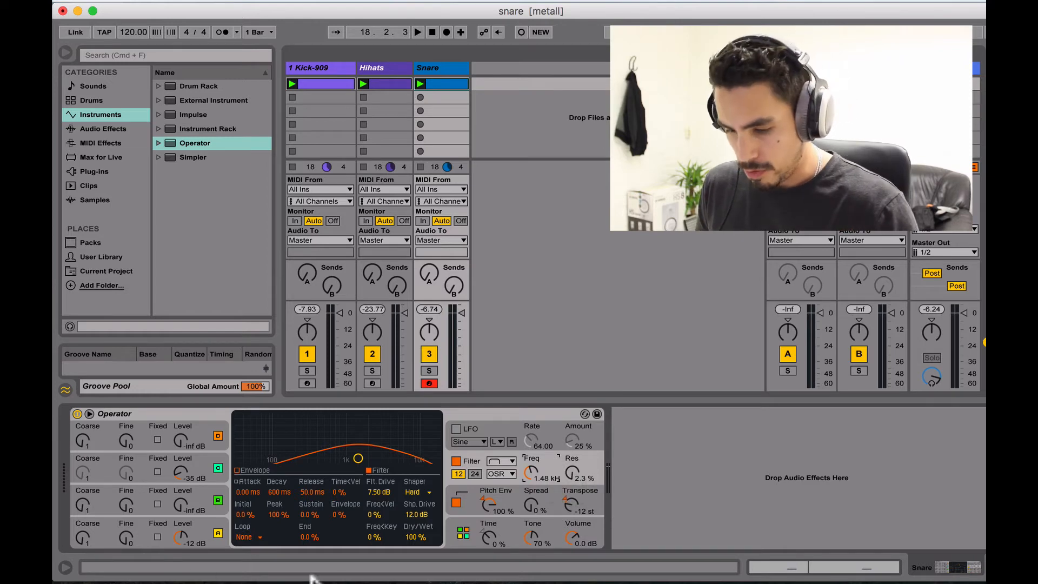
{"action": "left_click", "coordinate": [456, 461]}
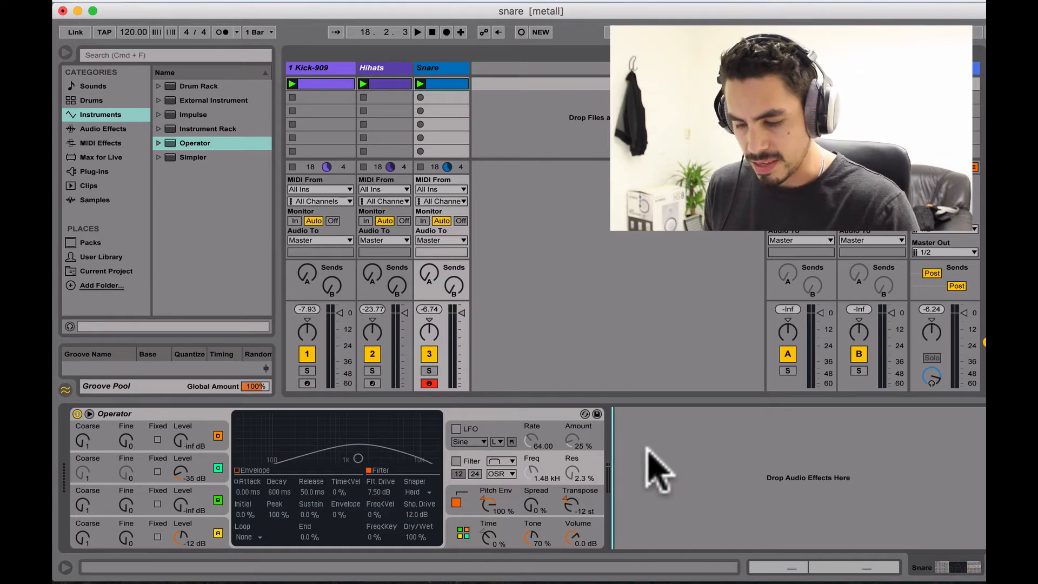
{"action": "left_click", "coordinate": [523, 411]}
{"action": "left_click", "coordinate": [685, 453]}
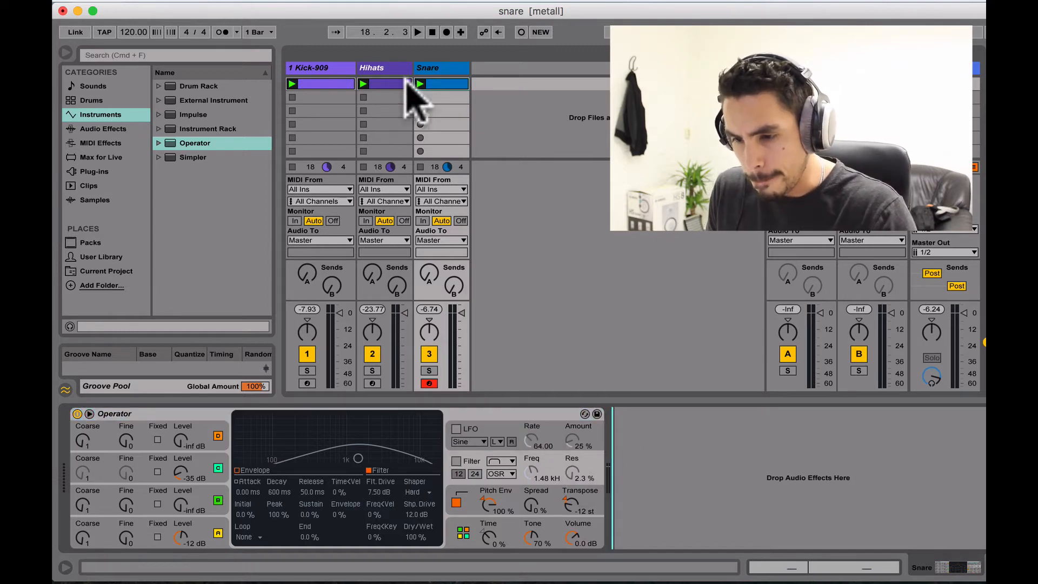
With the loop playing, set oscillator C's level to -26 dB and its envelope decay to 87.3 ms, and stop playback
{"action": "left_click_drag", "start_coordinate": [181, 472], "coordinate": [180, 463]}
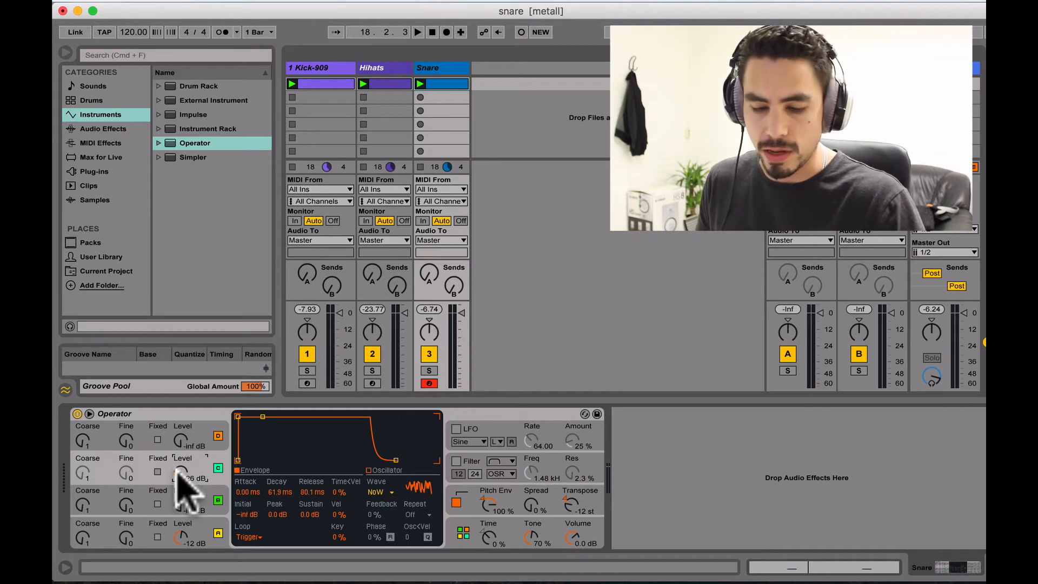
{"action": "key", "text": "space"}
{"action": "left_click_drag", "start_coordinate": [180, 471], "coordinate": [181, 469]}
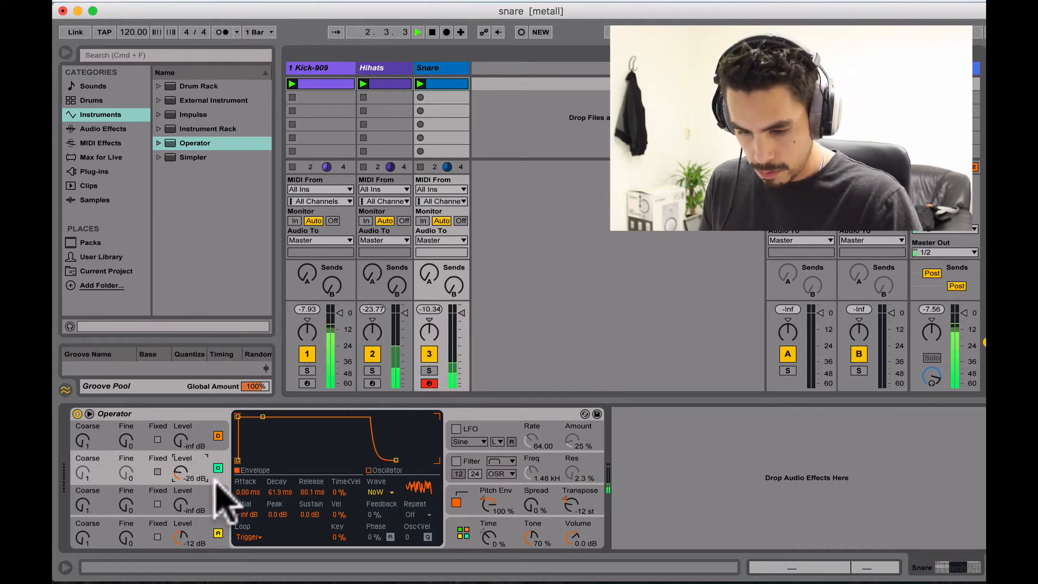
{"action": "left_click_drag", "start_coordinate": [274, 488], "coordinate": [274, 482]}
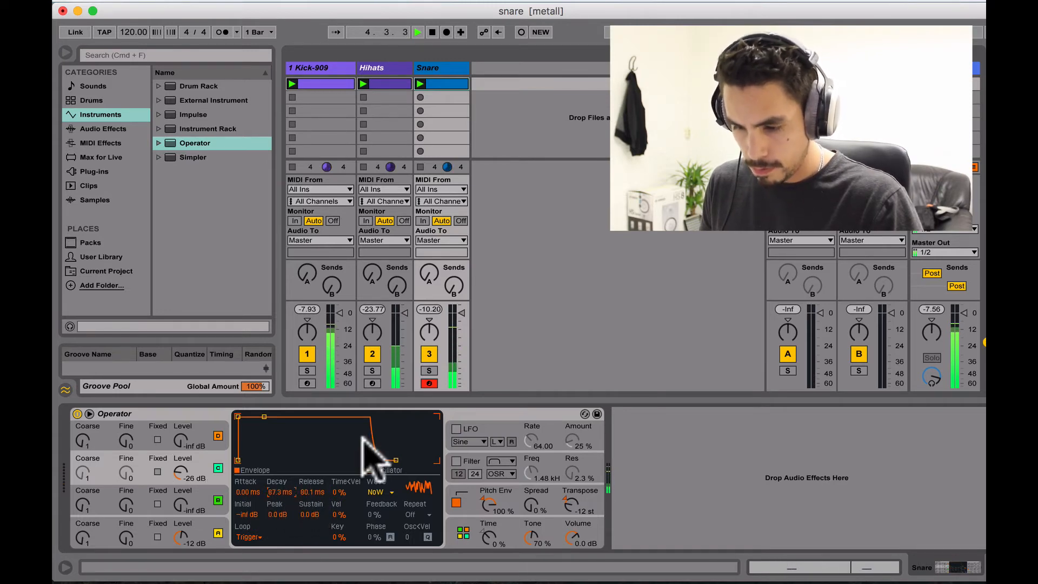
{"action": "key", "text": "space"}
{"action": "left_click", "coordinate": [461, 311]}
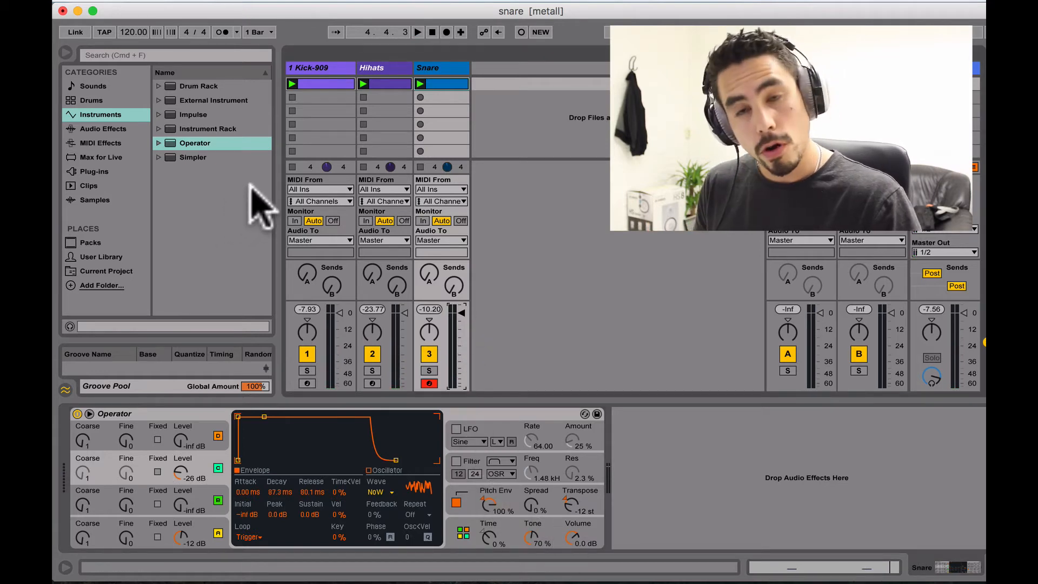
Search the browser for "eq" and add the EQ Eight audio effect after Operator on the Snare track
{"action": "left_click", "coordinate": [111, 55]}
{"action": "type", "text": "e"}
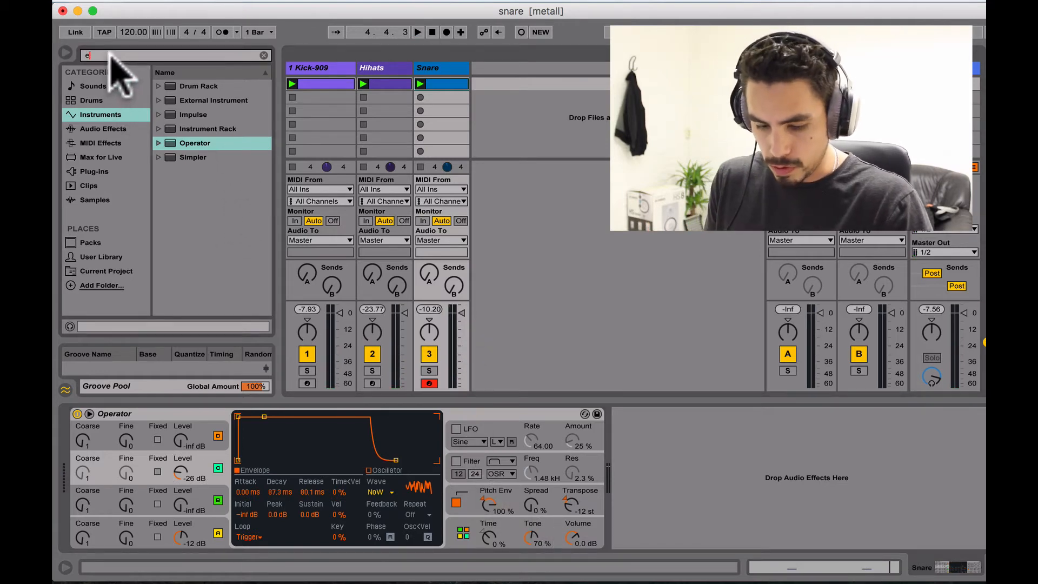
{"action": "type", "text": "q"}
{"action": "left_click", "coordinate": [102, 129]}
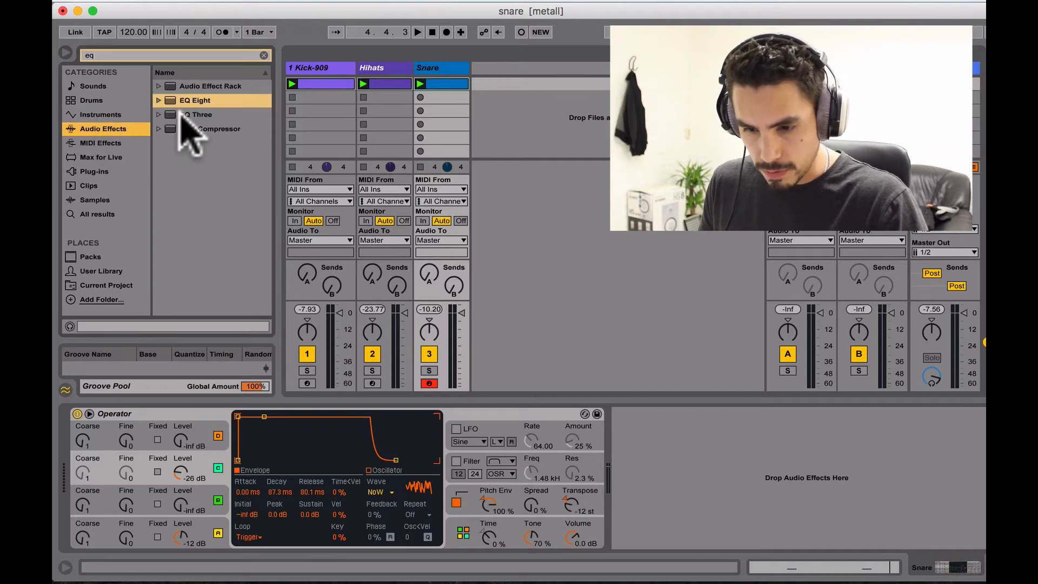
{"action": "left_click_drag", "start_coordinate": [181, 100], "coordinate": [663, 482]}
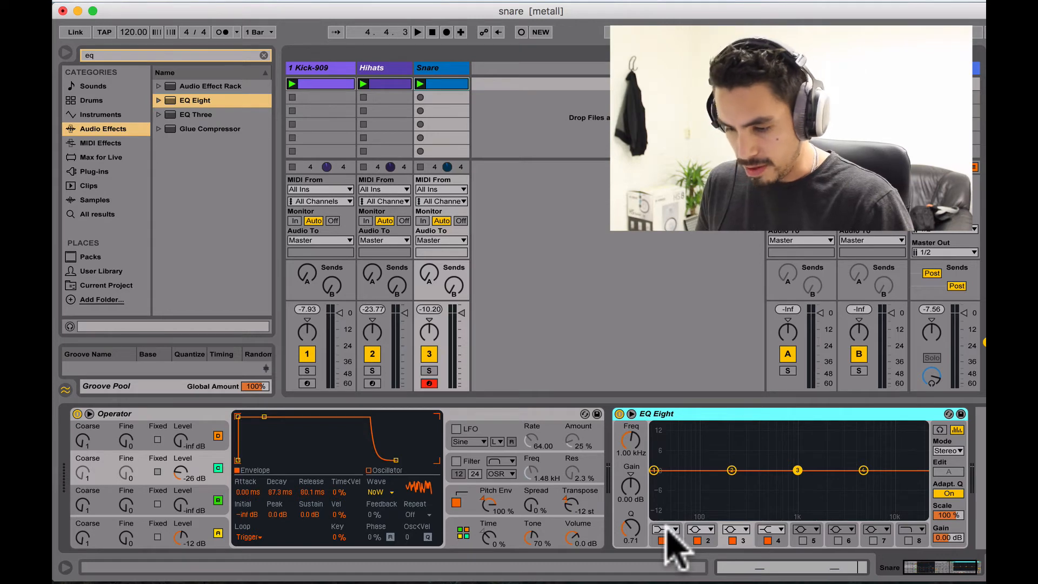
Change EQ Eight's band 1 to a low-cut filter with its frequency at about 68 Hz
{"action": "left_click_drag", "start_coordinate": [654, 470], "coordinate": [668, 476]}
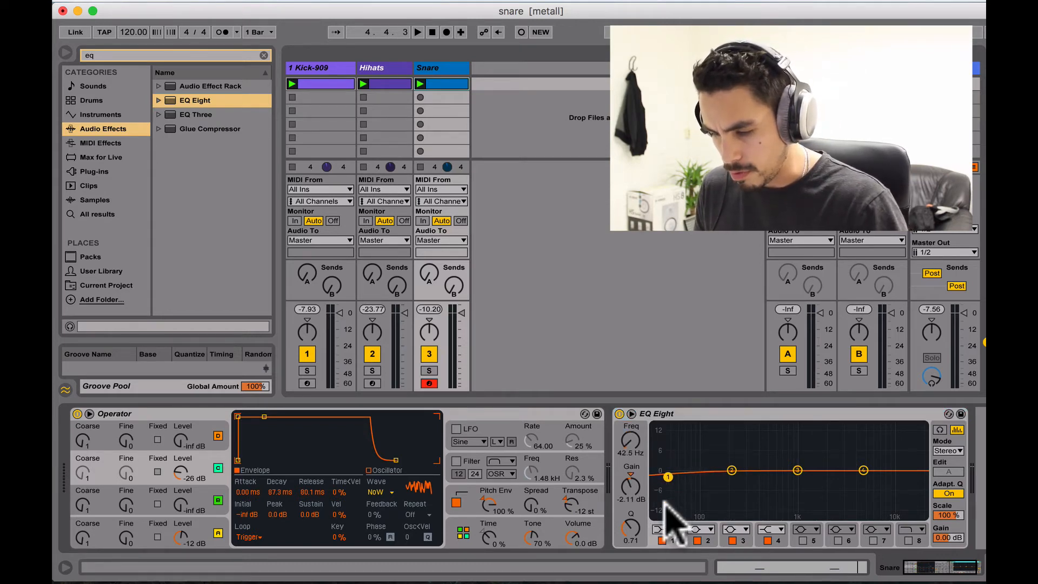
{"action": "left_click", "coordinate": [670, 530]}
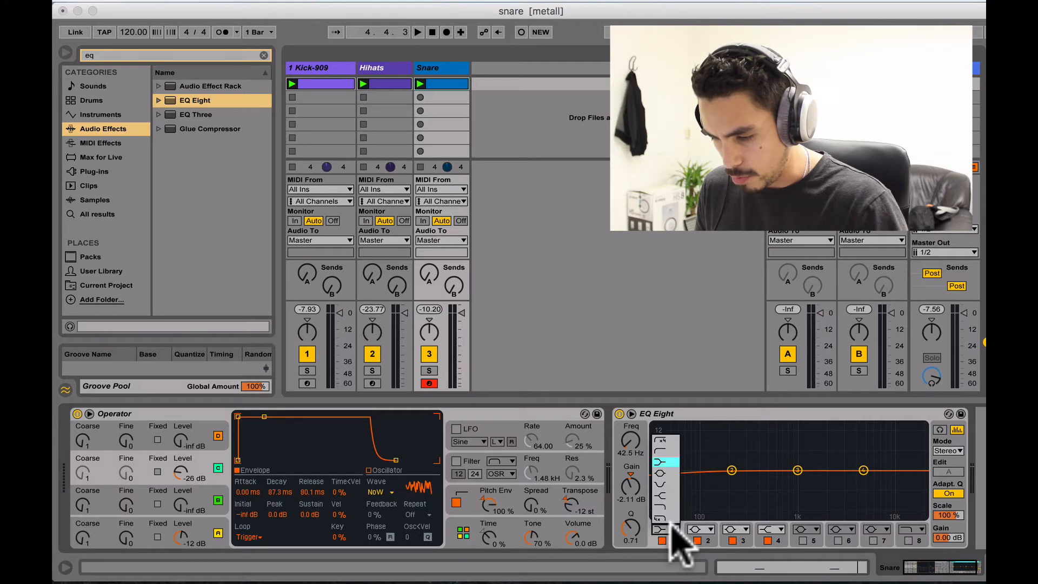
{"action": "left_click", "coordinate": [668, 452]}
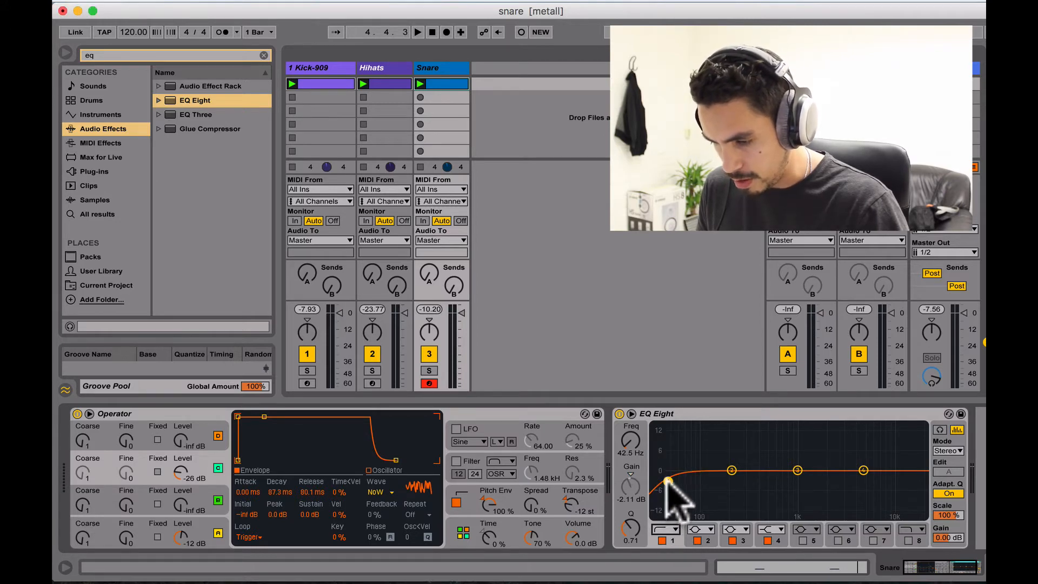
{"action": "left_click_drag", "start_coordinate": [669, 478], "coordinate": [682, 484]}
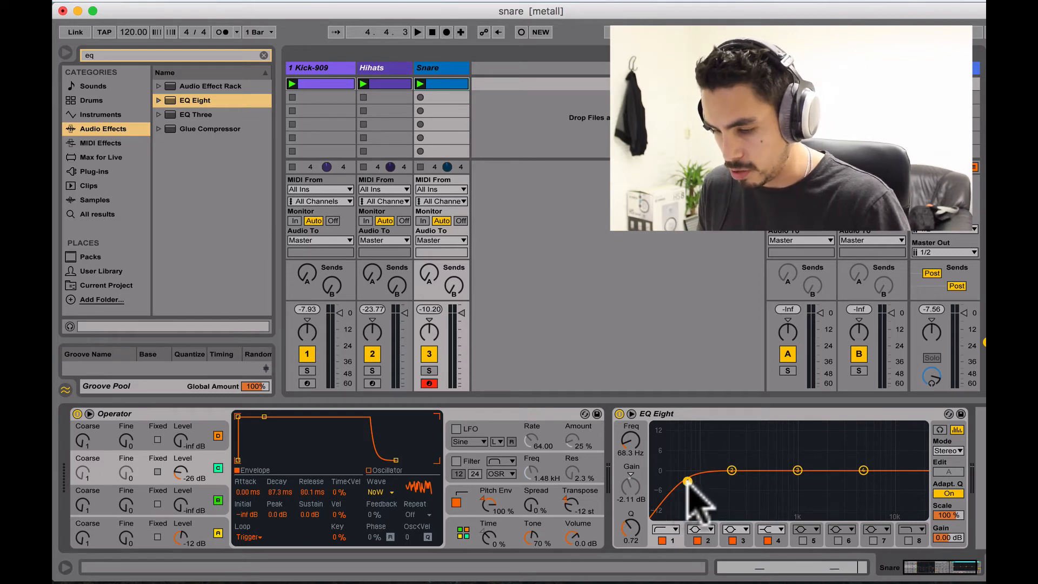
Set the frequency of EQ Eight's band 1 low cut to about 98 Hz with a Q of 0.78 while the loop plays
{"action": "left_click_drag", "start_coordinate": [687, 480], "coordinate": [836, 474]}
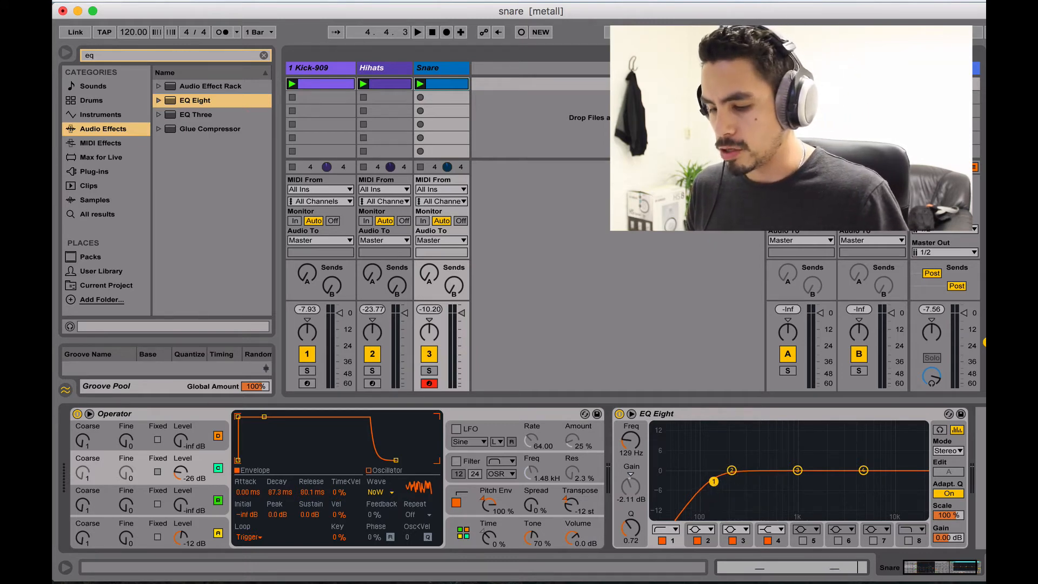
{"action": "left_click_drag", "start_coordinate": [714, 481], "coordinate": [713, 482]}
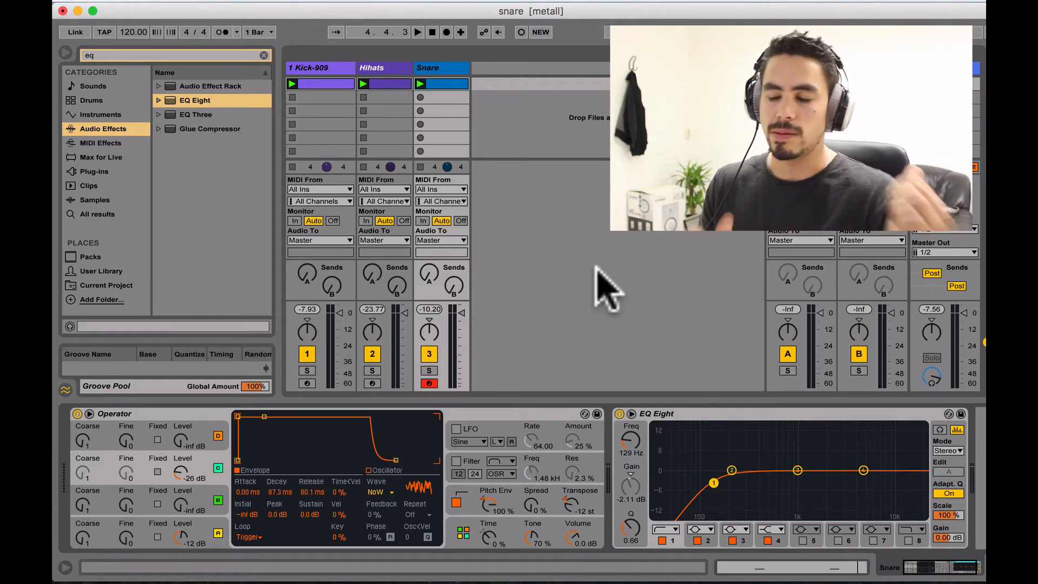
{"action": "key", "text": "space"}
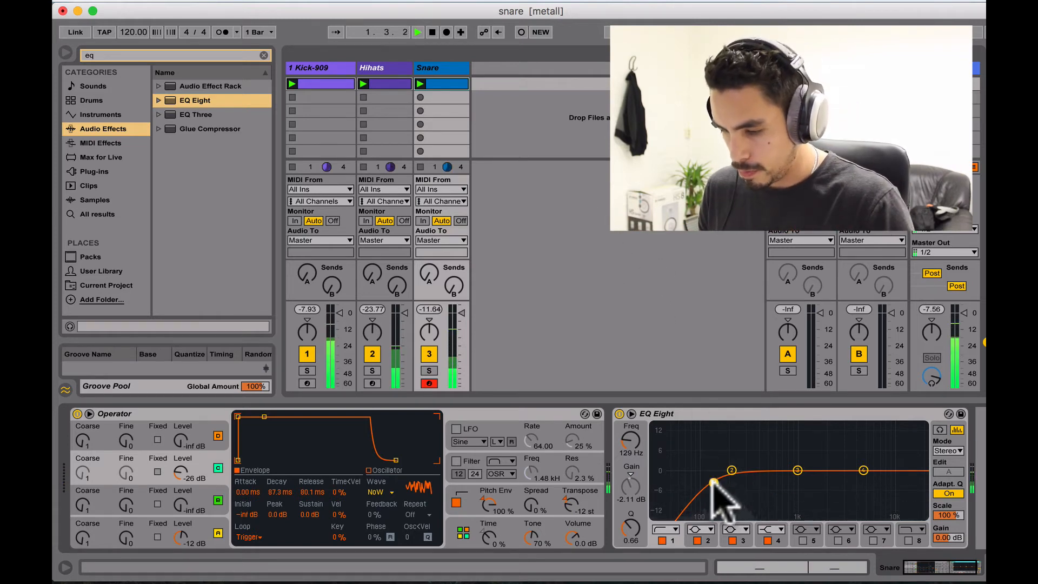
{"action": "mouse_move", "coordinate": [713, 482]}
{"action": "left_mouse_down"}
{"action": "mouse_move", "coordinate": [811, 479]}
{"action": "mouse_move", "coordinate": [669, 481]}
{"action": "mouse_move", "coordinate": [702, 480]}
{"action": "left_mouse_up"}
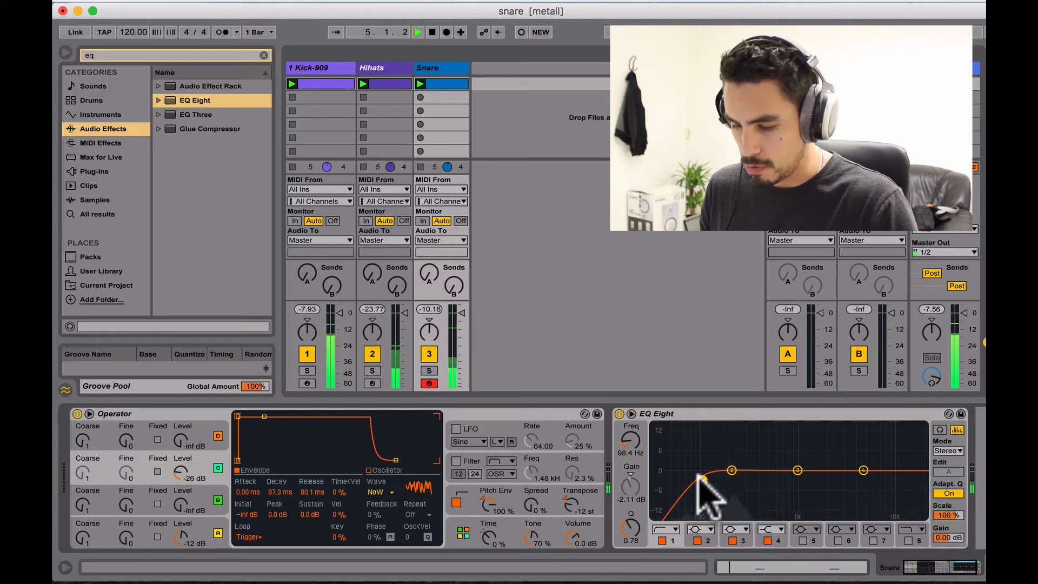
Change EQ Eight's band 4 to a high-cut filter at about 13.4 kHz with a Q of 0.66, and audition the loop
{"action": "left_click", "coordinate": [863, 470]}
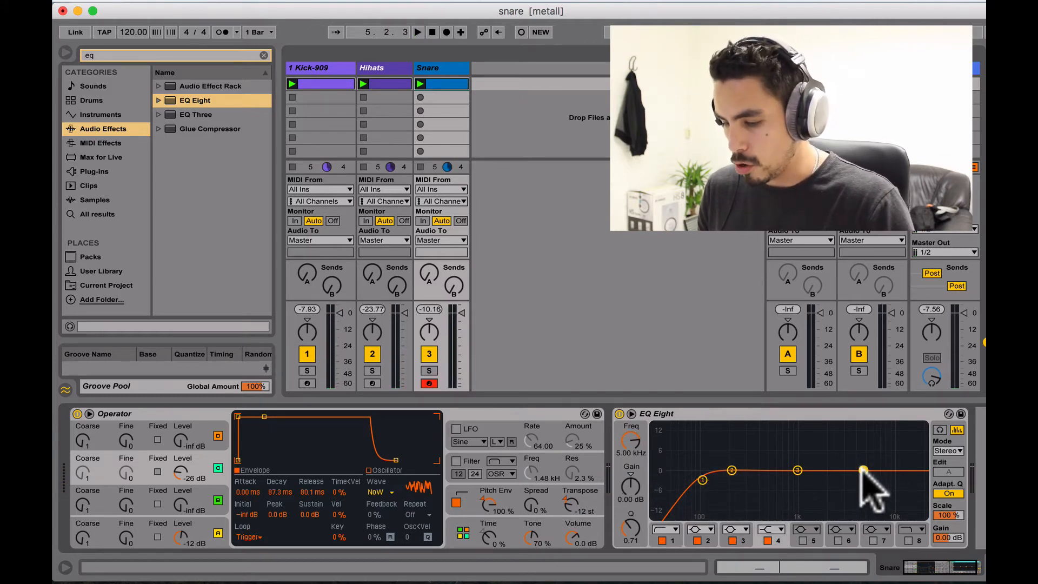
{"action": "left_click", "coordinate": [773, 529]}
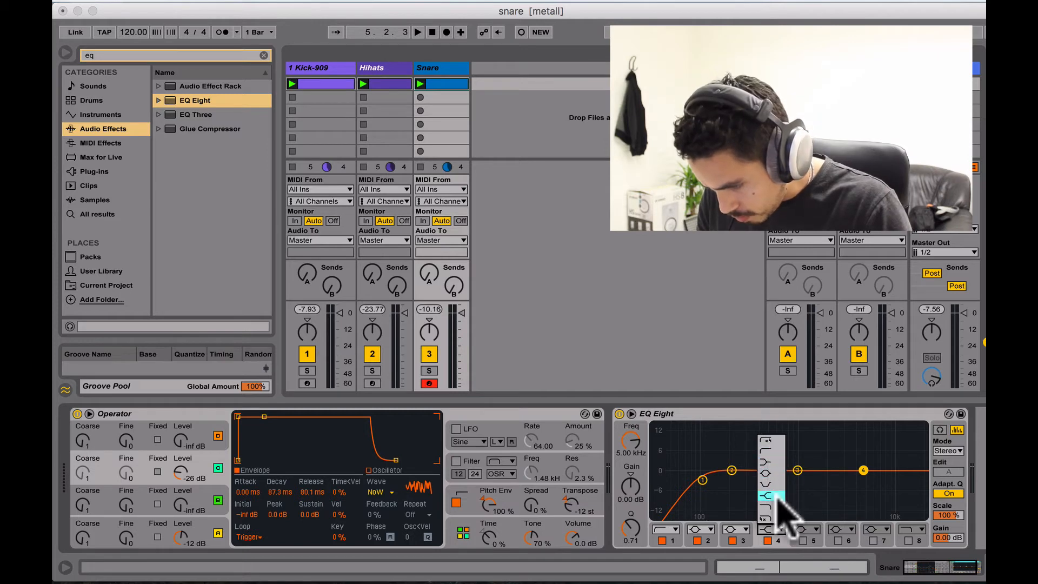
{"action": "left_click", "coordinate": [776, 507]}
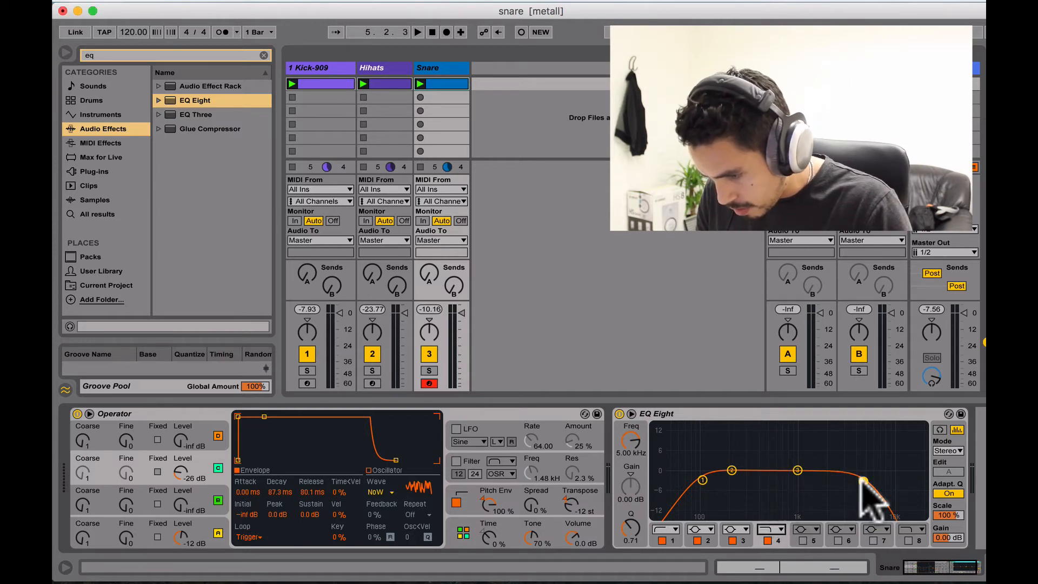
{"action": "left_click_drag", "start_coordinate": [863, 470], "coordinate": [903, 482]}
{"action": "key", "text": "space"}
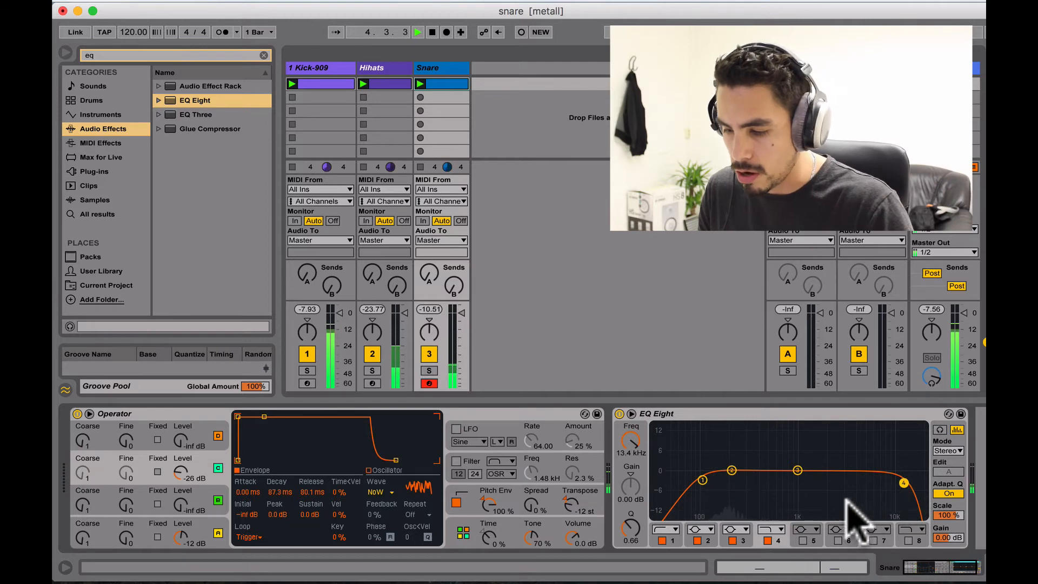
{"action": "key", "text": "space"}
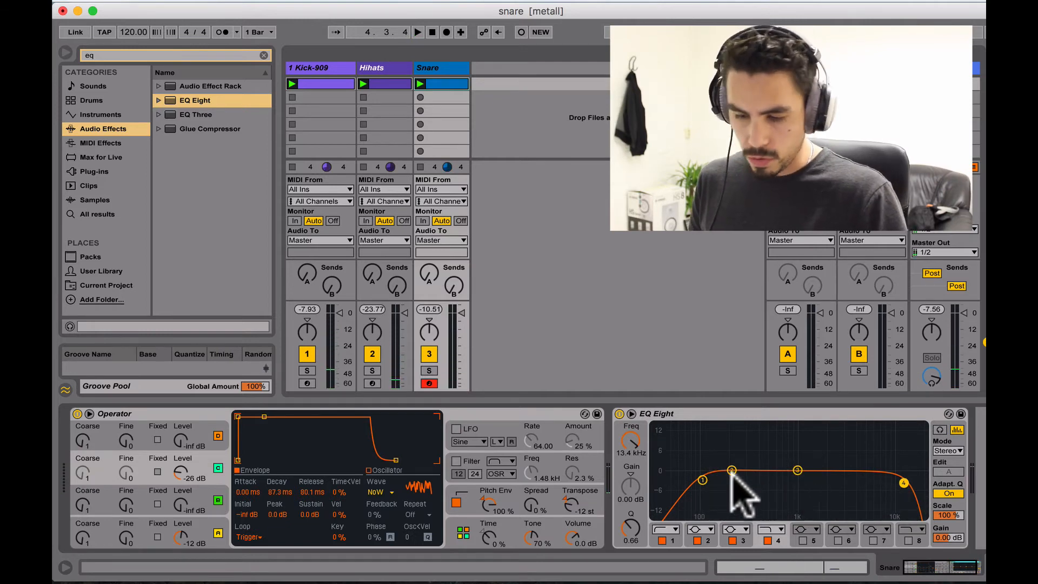
With the loop playing, boost band 3 by 8.80 dB at about 1.08 kHz and move the band 1 low cut to about 129 Hz
{"action": "left_click_drag", "start_coordinate": [797, 470], "coordinate": [757, 457]}
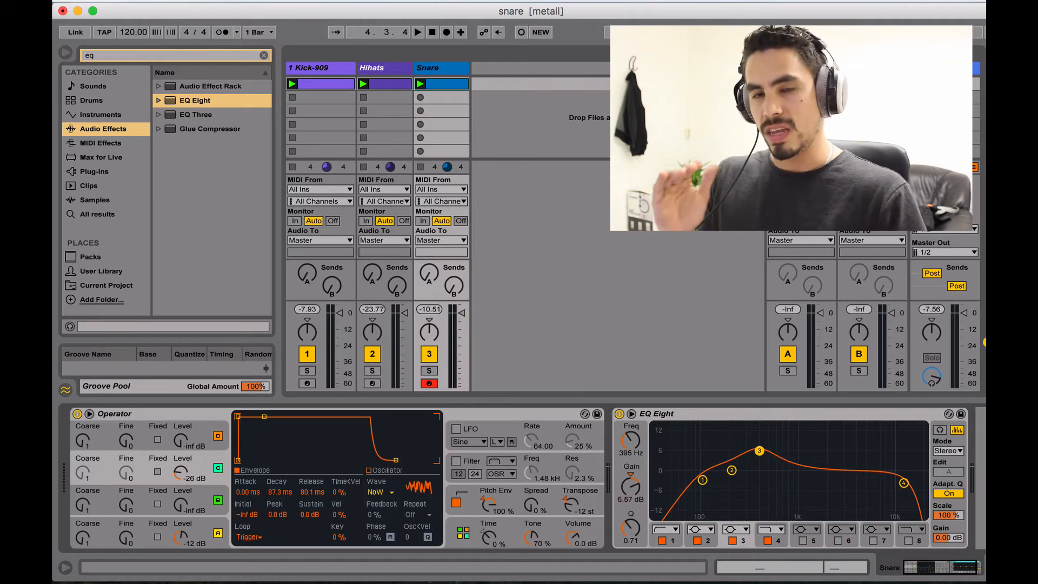
{"action": "left_click_drag", "start_coordinate": [759, 451], "coordinate": [767, 450]}
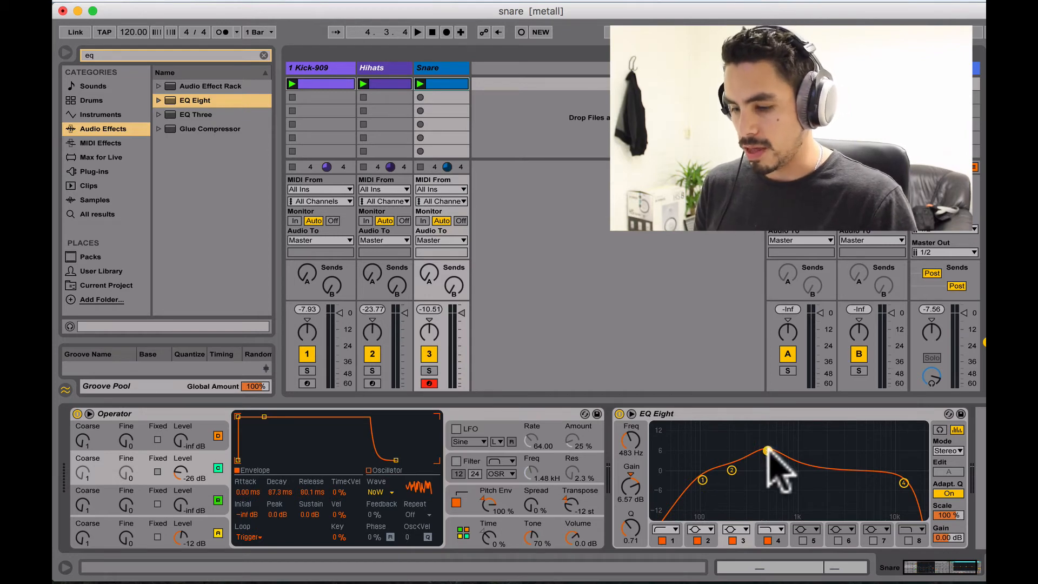
{"action": "key", "text": "space"}
{"action": "left_click_drag", "start_coordinate": [768, 450], "coordinate": [806, 440]}
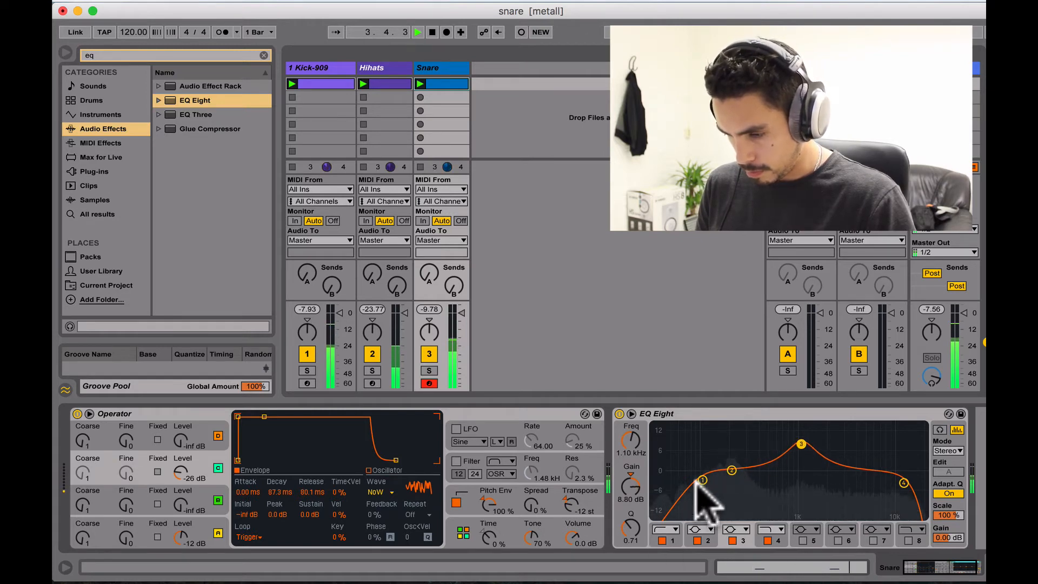
{"action": "left_click", "coordinate": [801, 444]}
{"action": "key", "text": "space"}
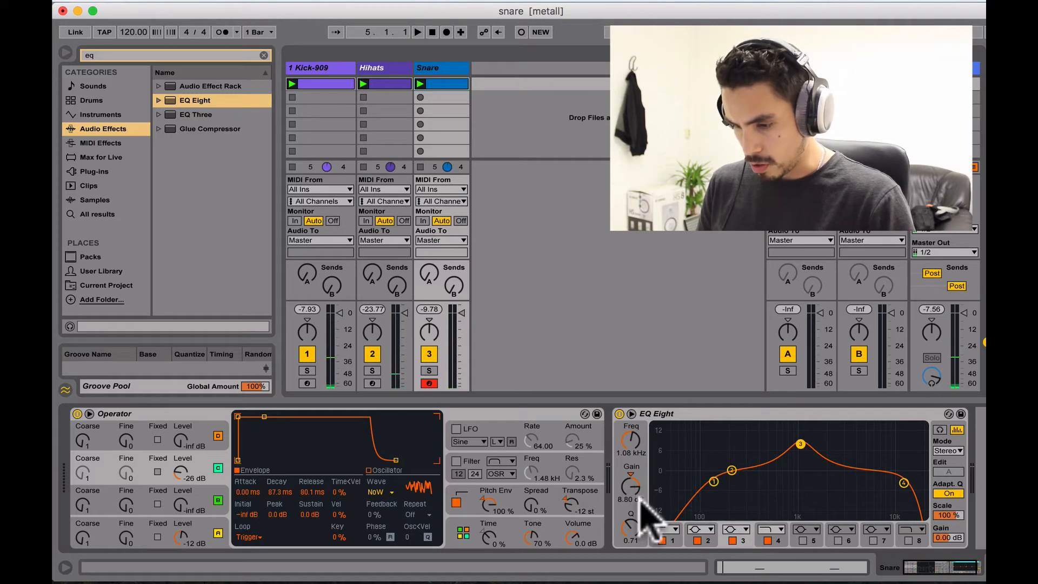
Widen band 3 to a Q of 0.44 and set its boost to 9.05 dB at about 1.37 kHz while auditioning the loop
{"action": "left_click_drag", "start_coordinate": [631, 527], "coordinate": [631, 518]}
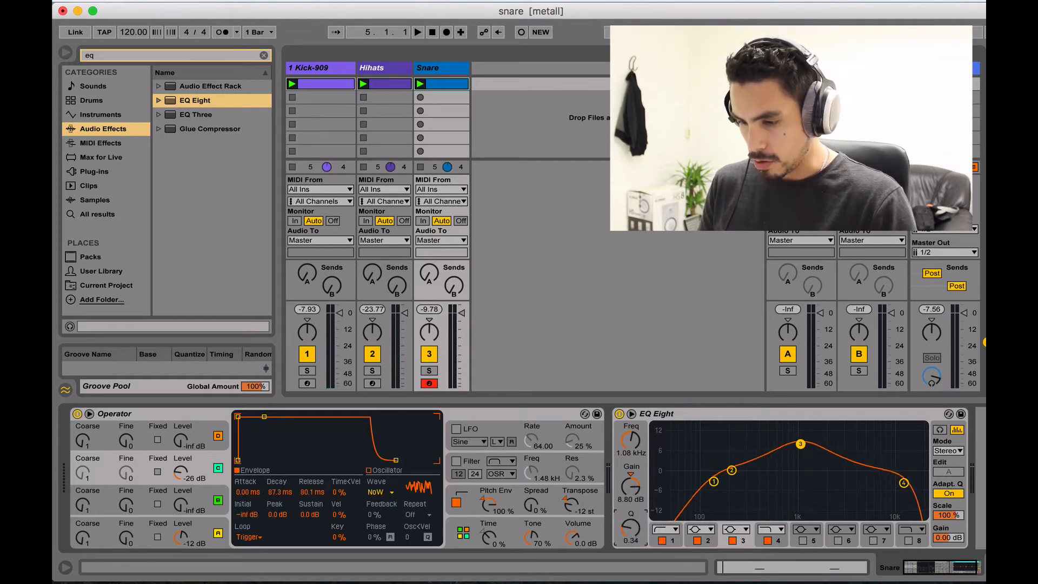
{"action": "left_click_drag", "start_coordinate": [630, 527], "coordinate": [630, 534]}
{"action": "key", "text": "space"}
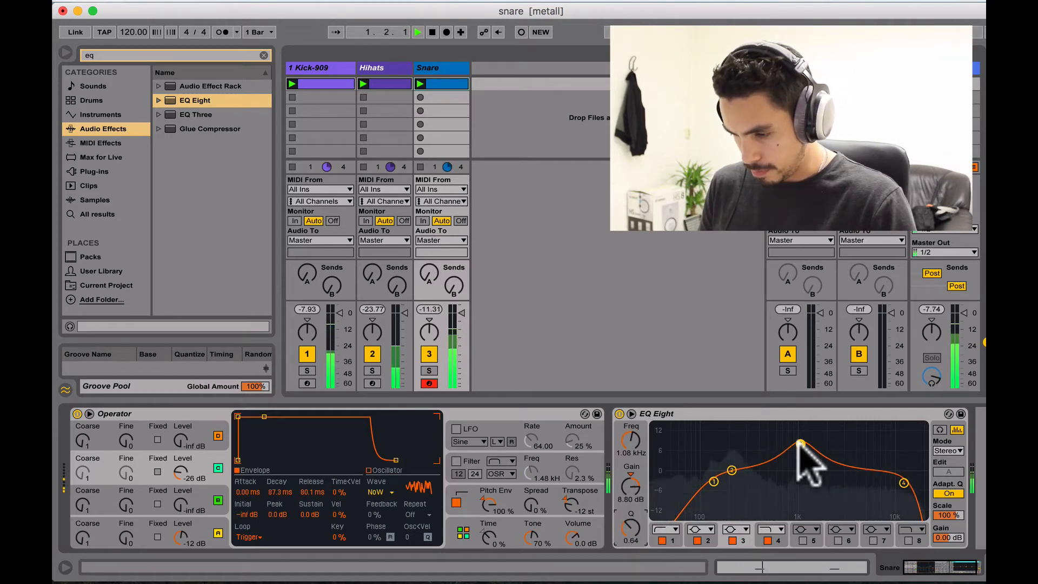
{"action": "left_click_drag", "start_coordinate": [800, 444], "coordinate": [799, 439]}
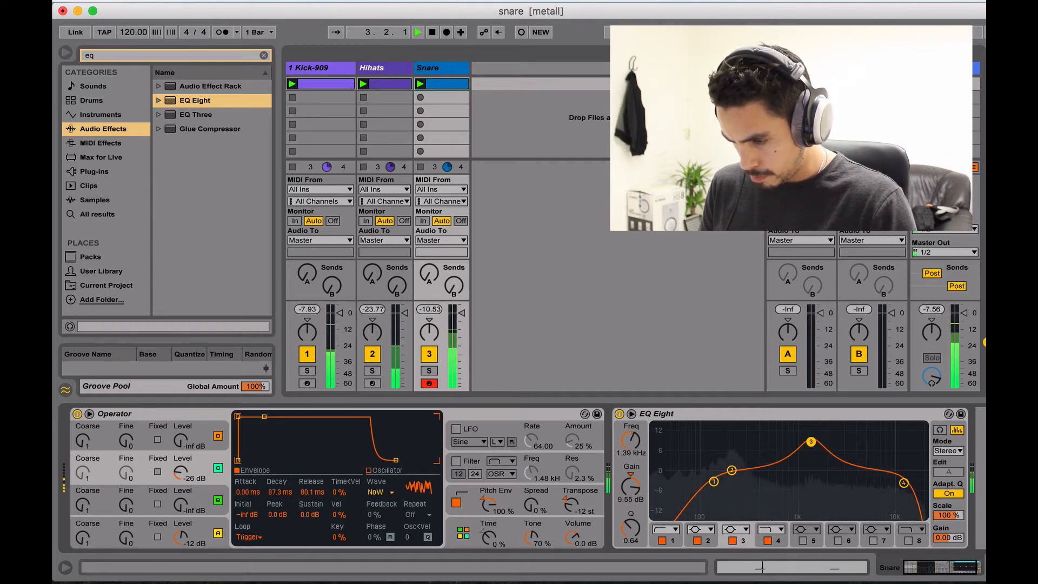
{"action": "left_click_drag", "start_coordinate": [630, 527], "coordinate": [630, 540]}
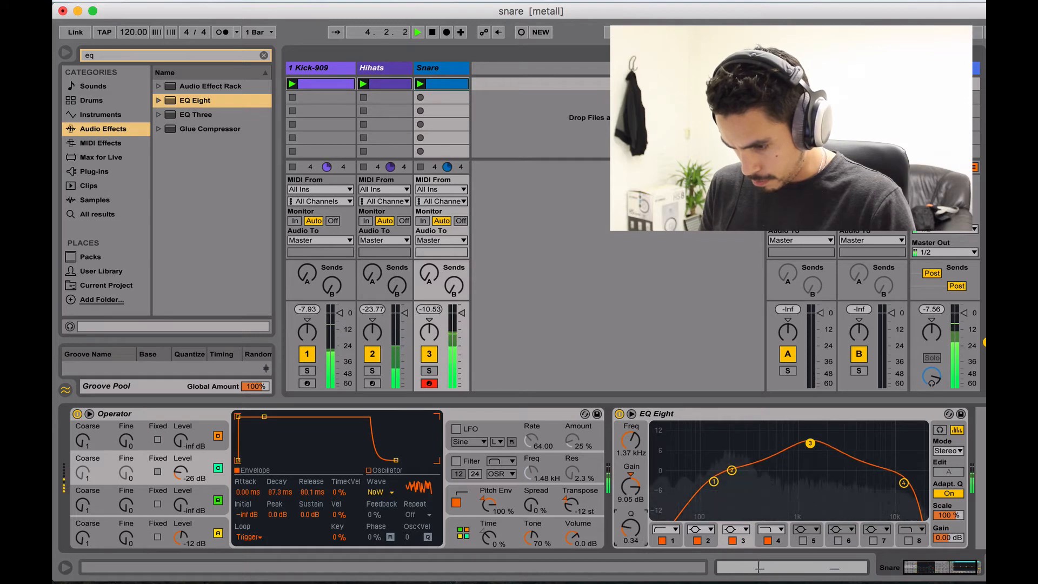
{"action": "key", "text": "space"}
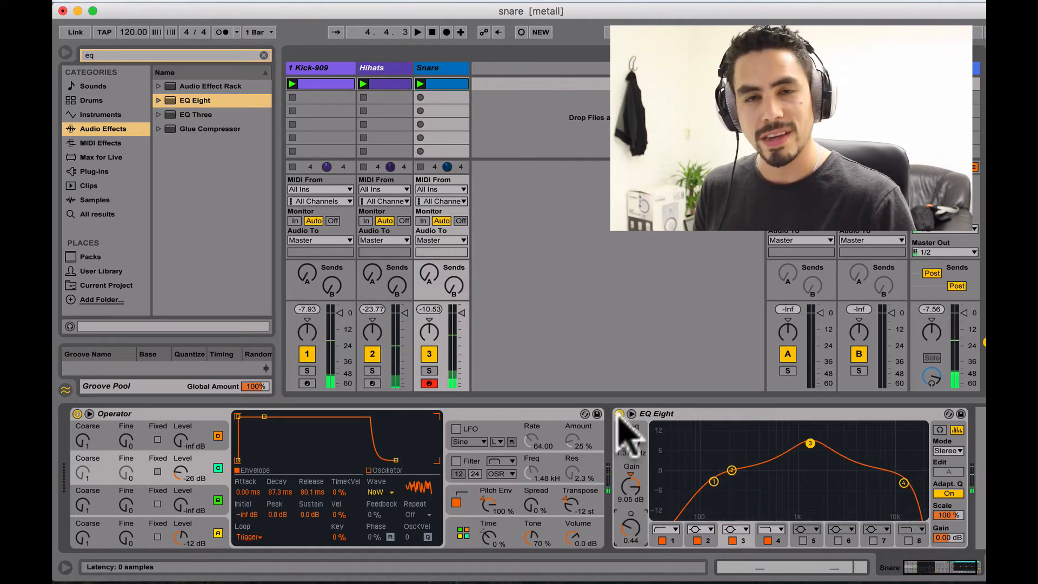
Compare the looped snare with EQ Eight bypassed and active, and raise band 3's gain to 9.79 dB
{"action": "left_click", "coordinate": [618, 414]}
{"action": "key", "text": "space"}
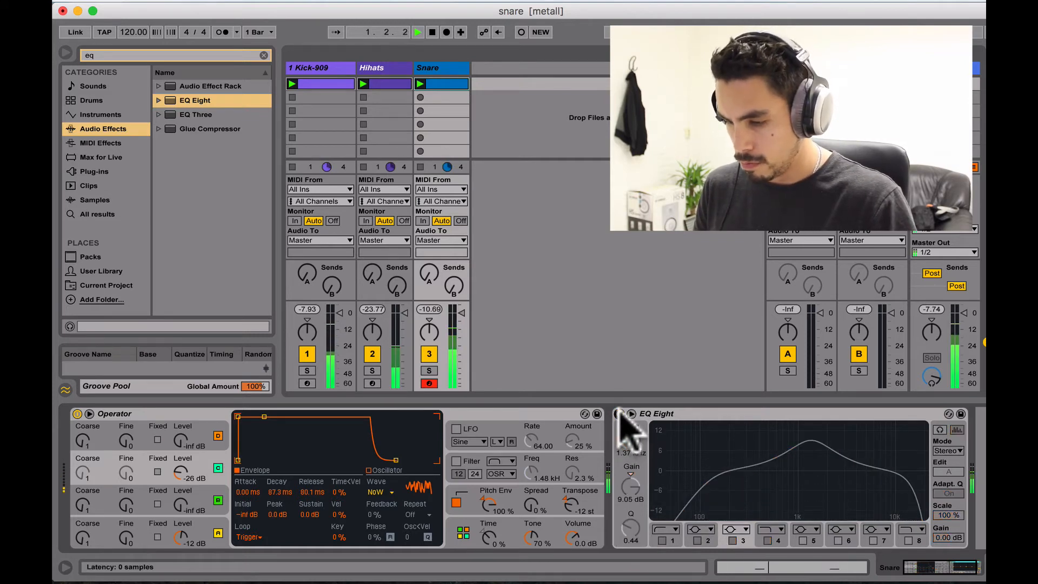
{"action": "left_click", "coordinate": [618, 414]}
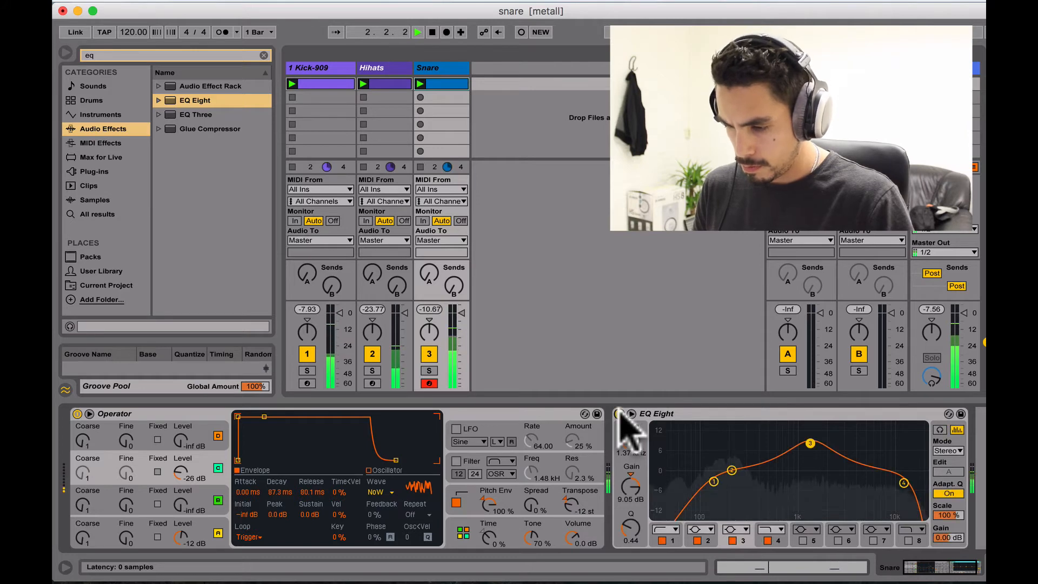
{"action": "left_click_drag", "start_coordinate": [811, 443], "coordinate": [810, 435]}
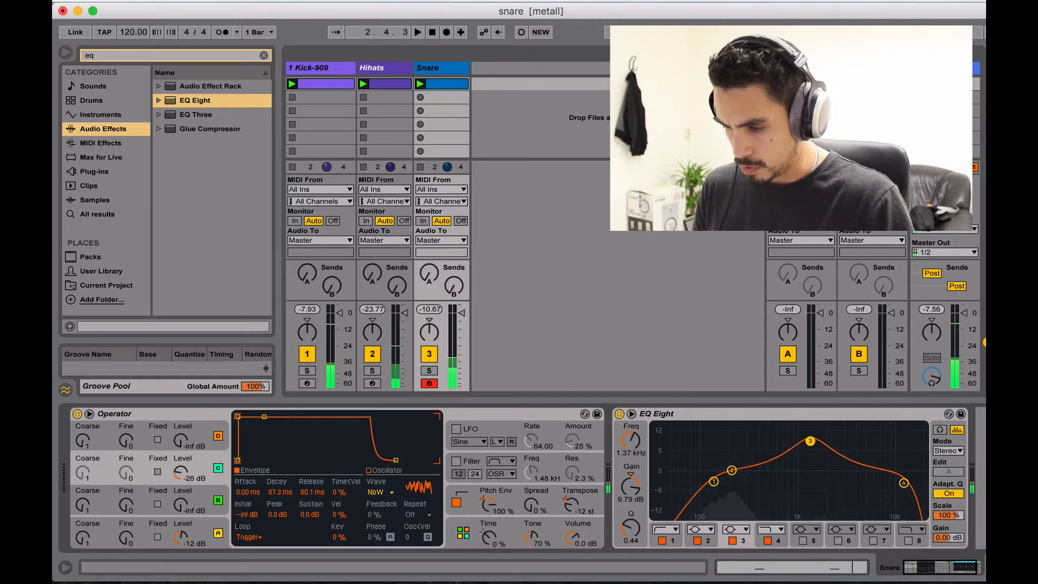
{"action": "left_click", "coordinate": [619, 413]}
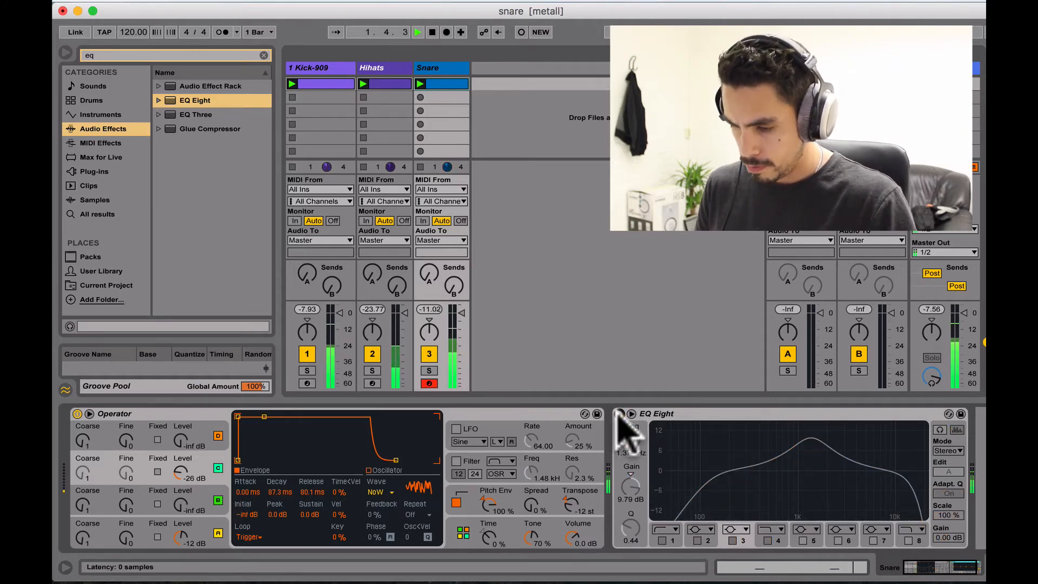
{"action": "left_click", "coordinate": [619, 414]}
Move the band 1 low cut to 147 Hz, compare against the bypassed EQ, and set band 3 to 10.3 dB at 1.42 kHz
{"action": "left_click", "coordinate": [718, 482]}
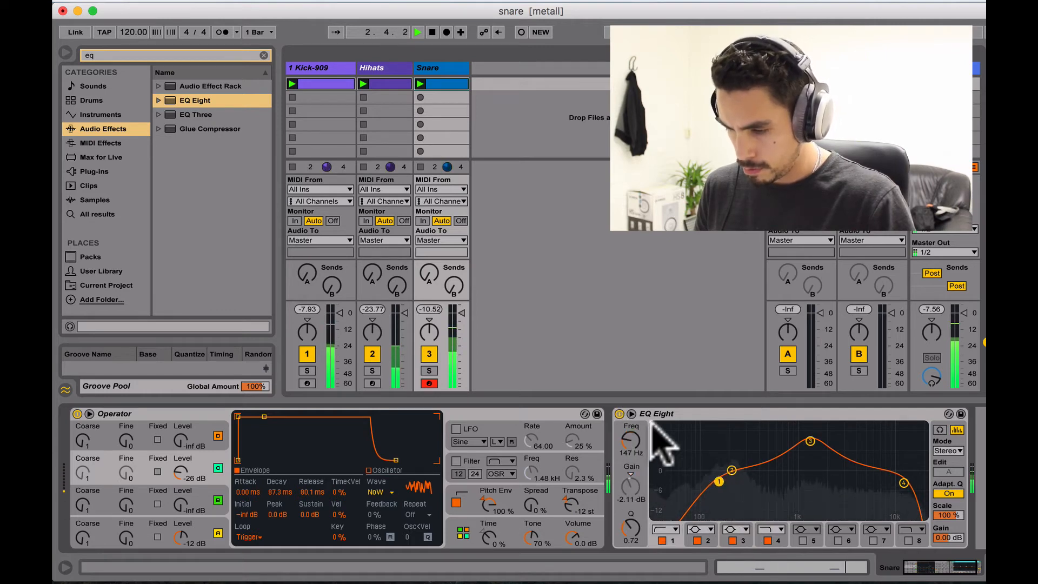
{"action": "left_click", "coordinate": [619, 414]}
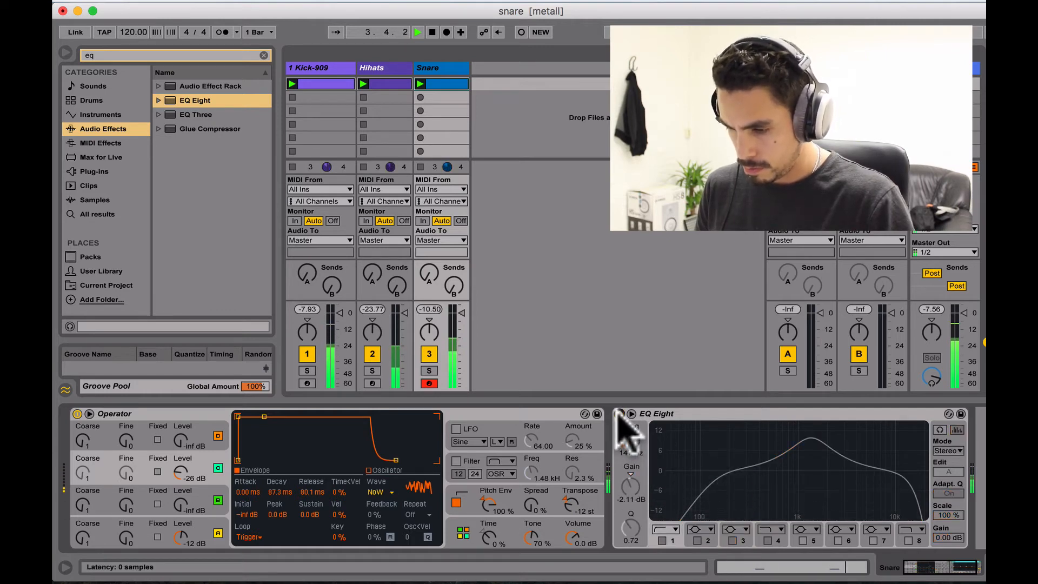
{"action": "left_click", "coordinate": [619, 414]}
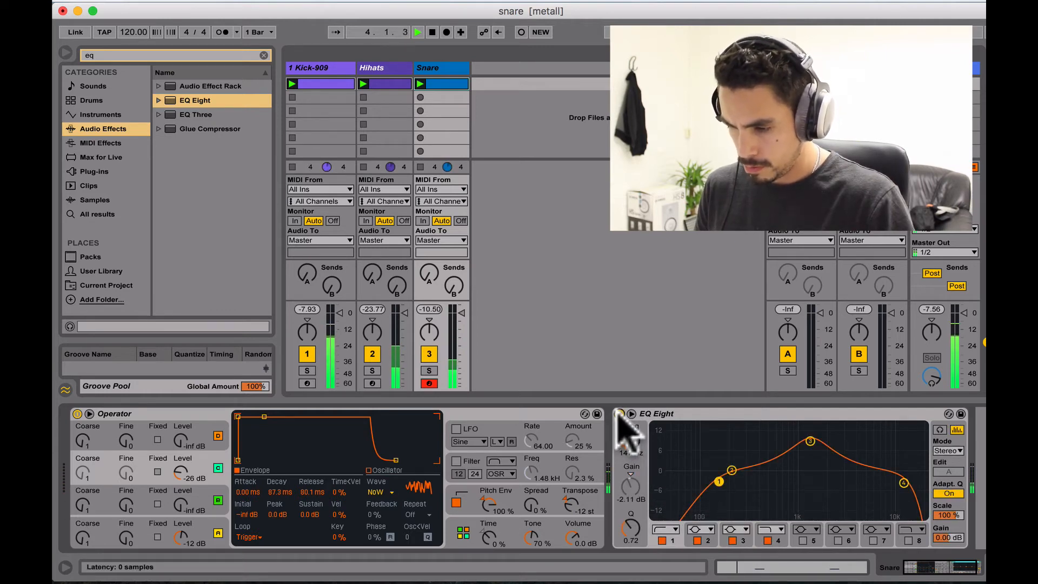
{"action": "left_click", "coordinate": [810, 440]}
Enable oversampling for EQ Eight and compare the playing loop with the effect bypassed and active
{"action": "right_click", "coordinate": [788, 429]}
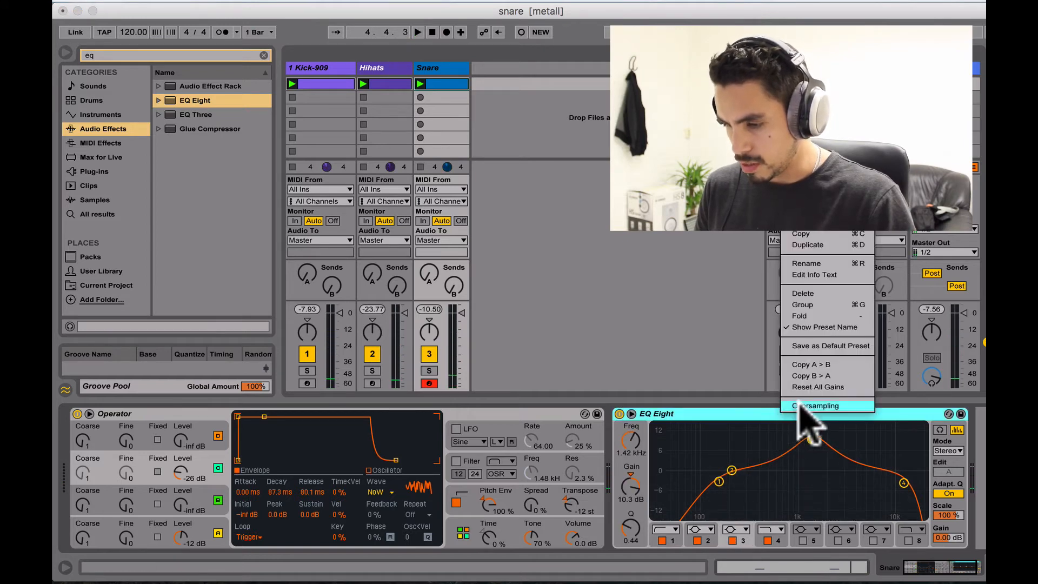
{"action": "left_click", "coordinate": [799, 406]}
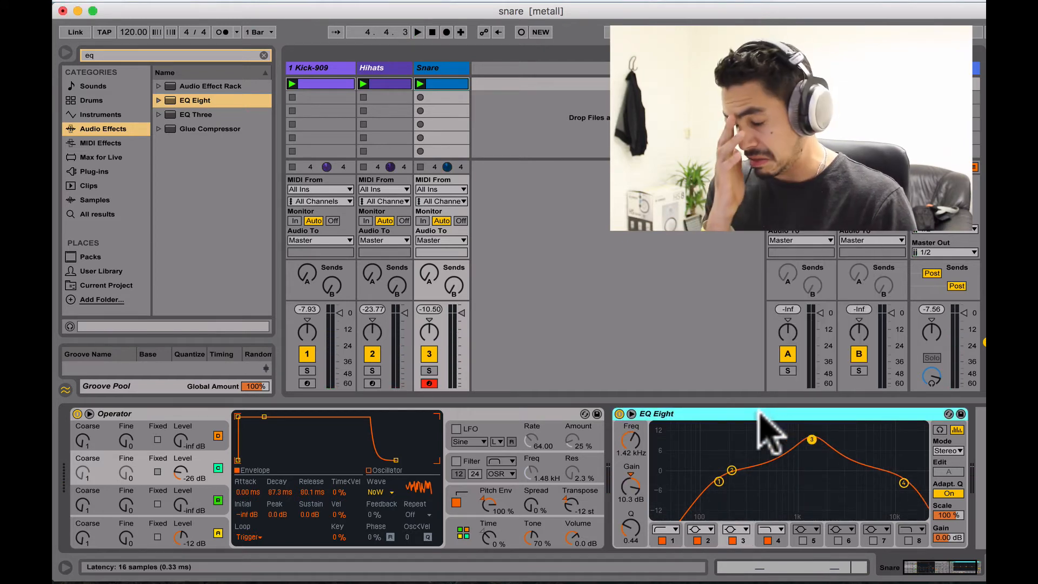
{"action": "key", "text": "space"}
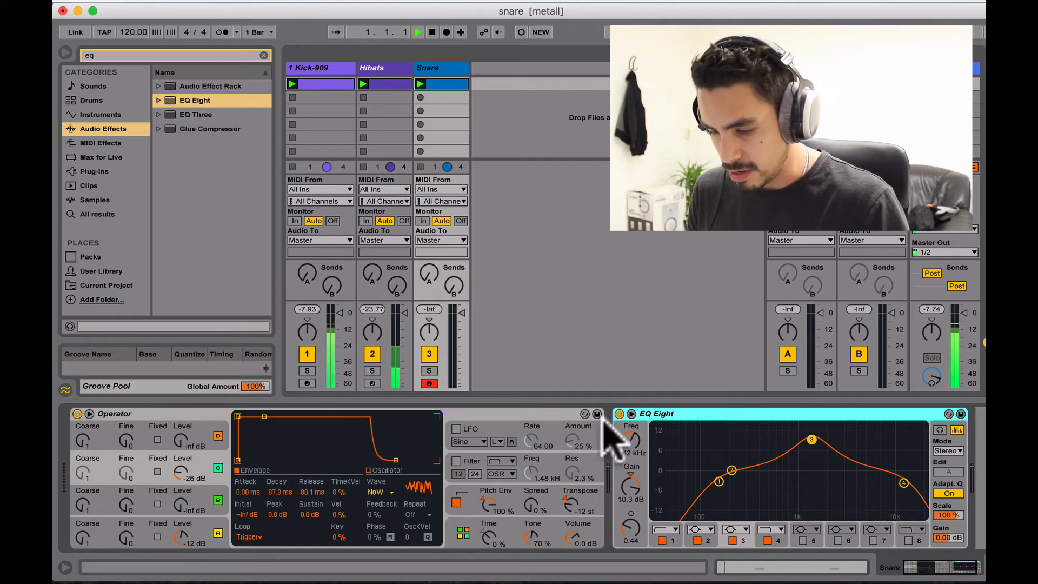
{"action": "left_click", "coordinate": [619, 414]}
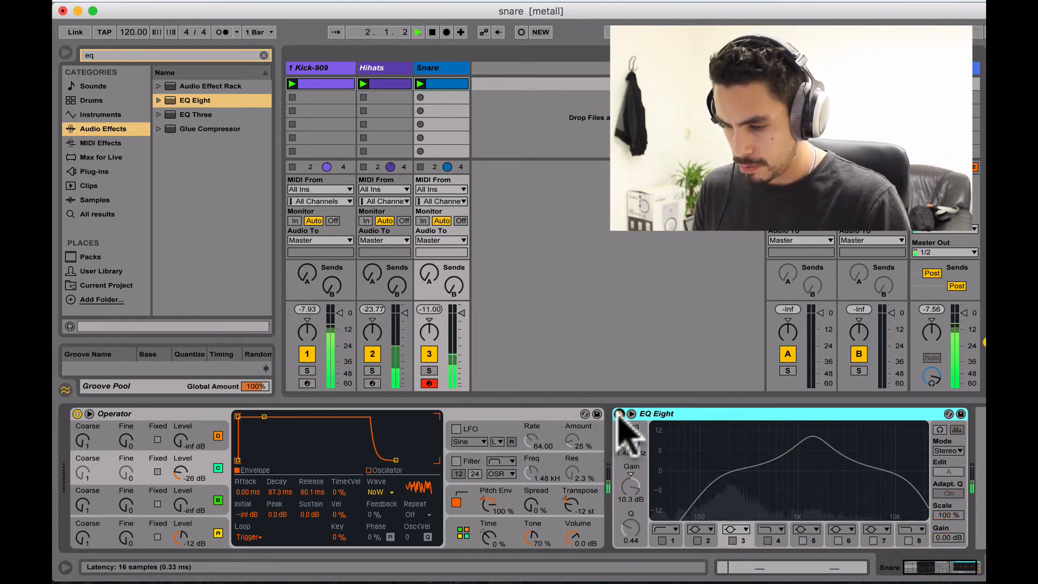
{"action": "left_click", "coordinate": [619, 414]}
{"action": "key", "text": "space"}
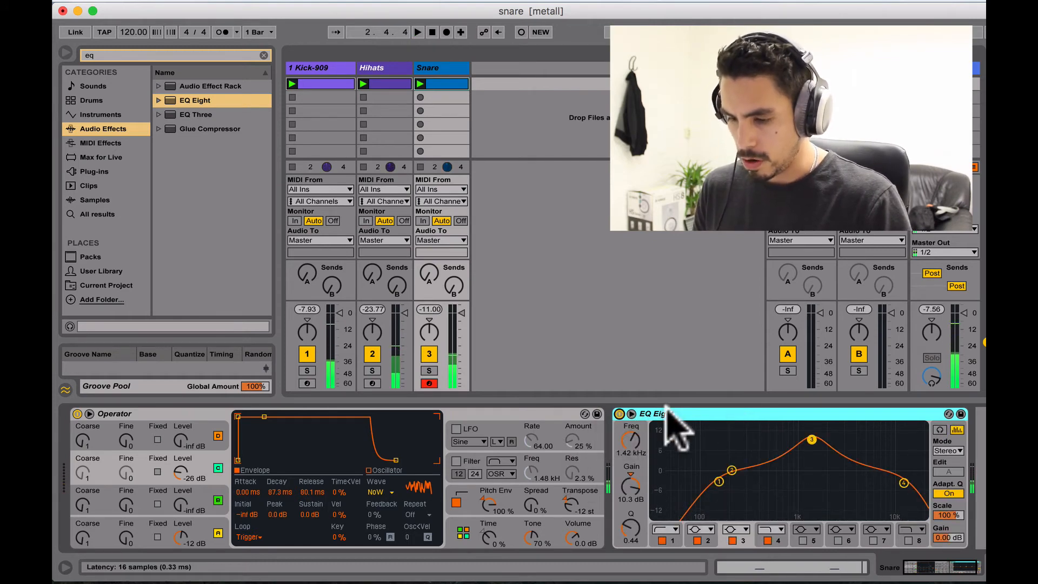
Fold the EQ Eight device, search the browser for "over" and add the Overdrive audio effect after it
{"action": "double_click", "coordinate": [696, 414]}
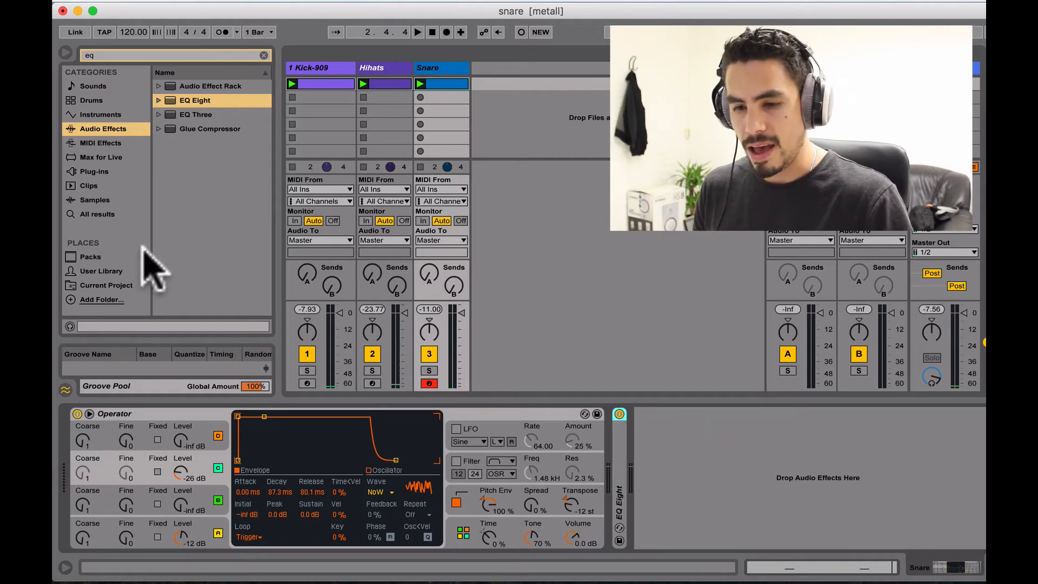
{"action": "left_click", "coordinate": [157, 55]}
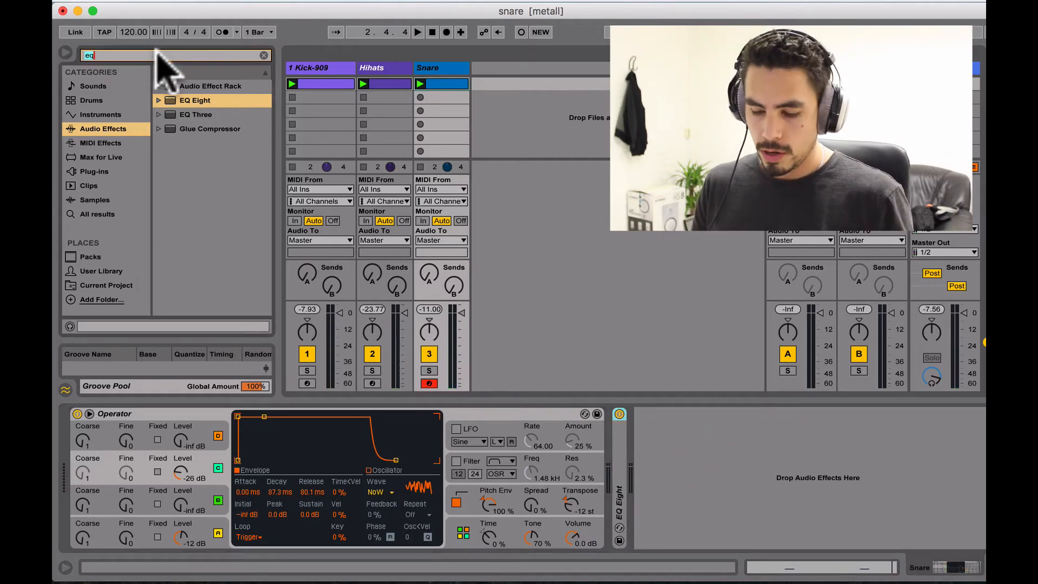
{"action": "type", "text": "over"}
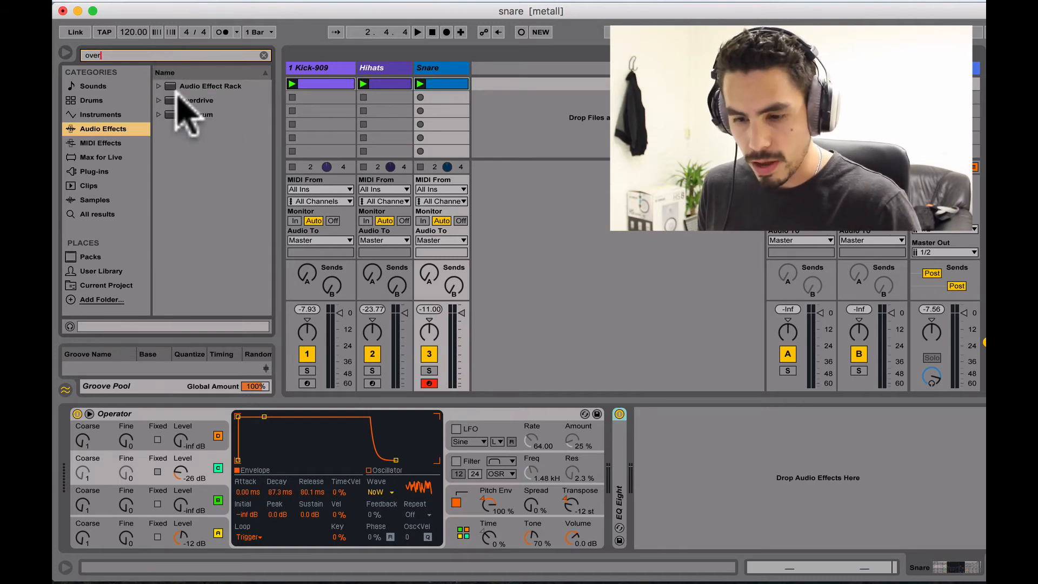
{"action": "left_click_drag", "start_coordinate": [173, 101], "coordinate": [725, 498]}
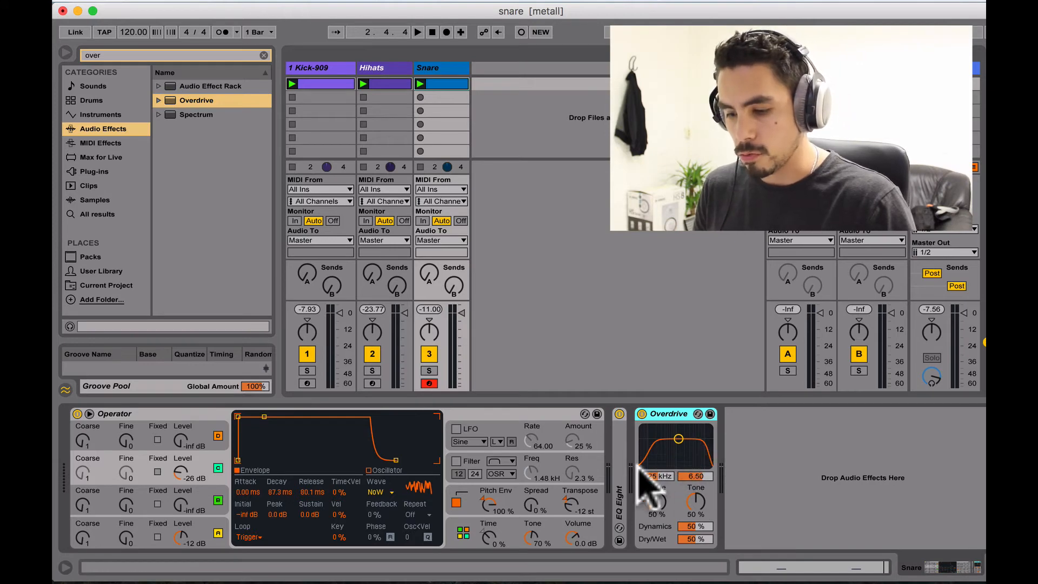
Play the loop and set Overdrive's filter to 1.04 kHz with a bandwidth of 4.57
{"action": "key", "text": "space"}
{"action": "left_click_drag", "start_coordinate": [678, 439], "coordinate": [679, 442]}
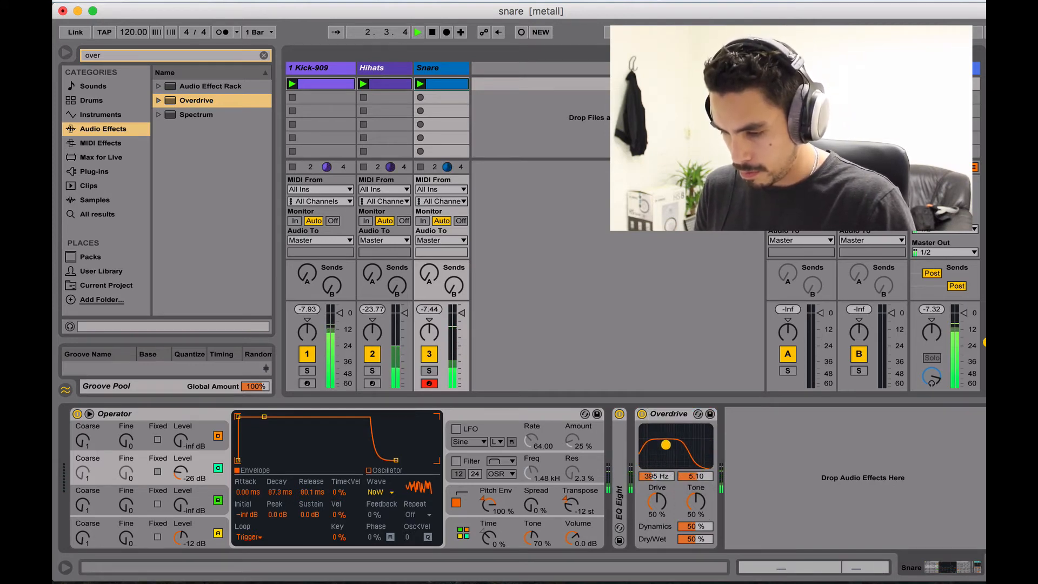
{"action": "left_click_drag", "start_coordinate": [665, 444], "coordinate": [675, 446]}
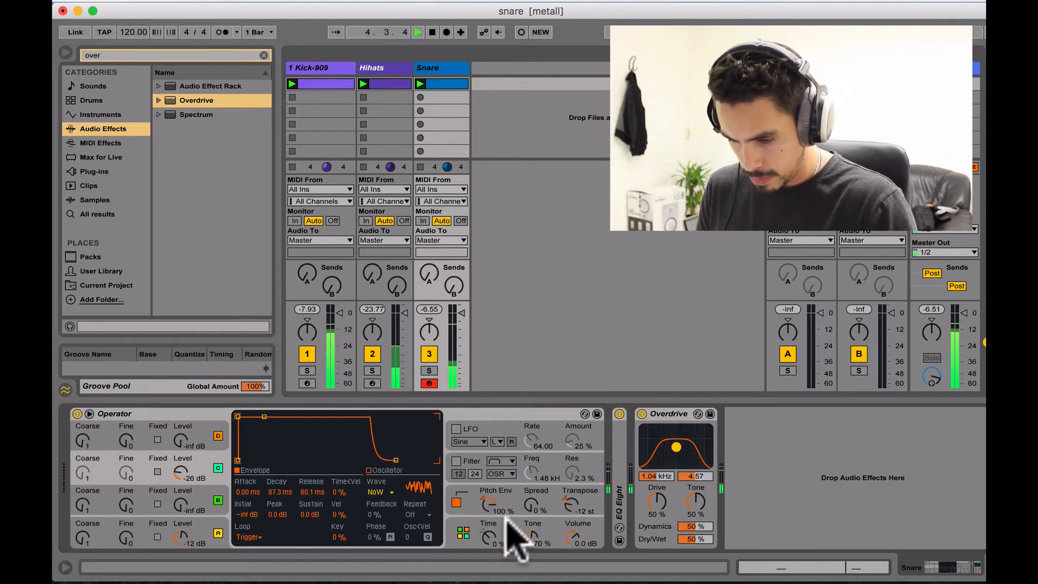
Restart the loop, audition Operator's global Time at -19 %, reset it to 0 %, and stop playback
{"action": "key", "text": "space"}
{"action": "key", "text": "space"}
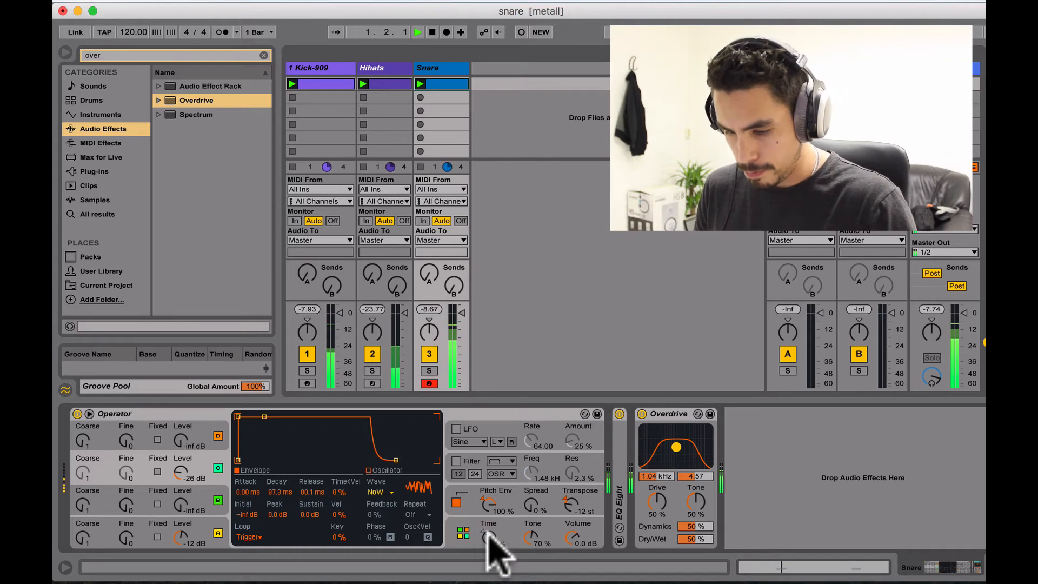
{"action": "left_click_drag", "start_coordinate": [487, 533], "coordinate": [487, 527]}
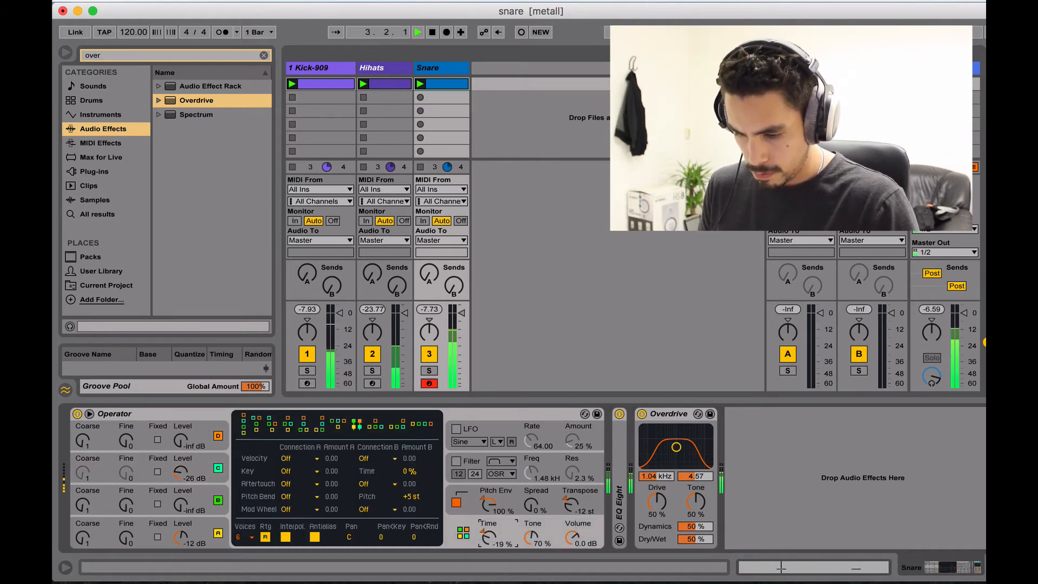
{"action": "left_click", "coordinate": [485, 532]}
{"action": "key", "text": "space"}
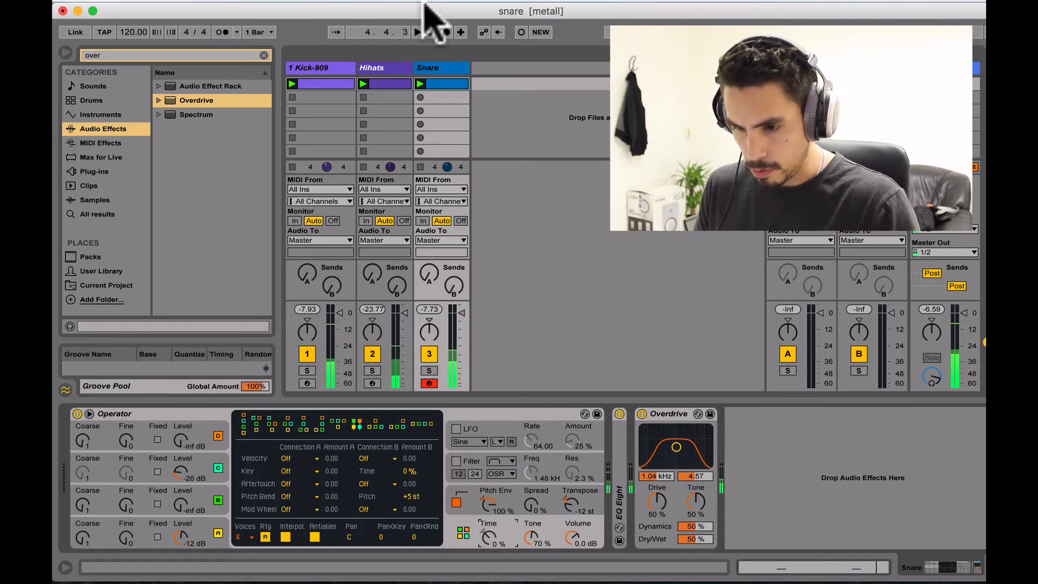
Open the Snare track's clip for note editing
{"action": "double_click", "coordinate": [454, 83]}
{"action": "right_click", "coordinate": [454, 83]}
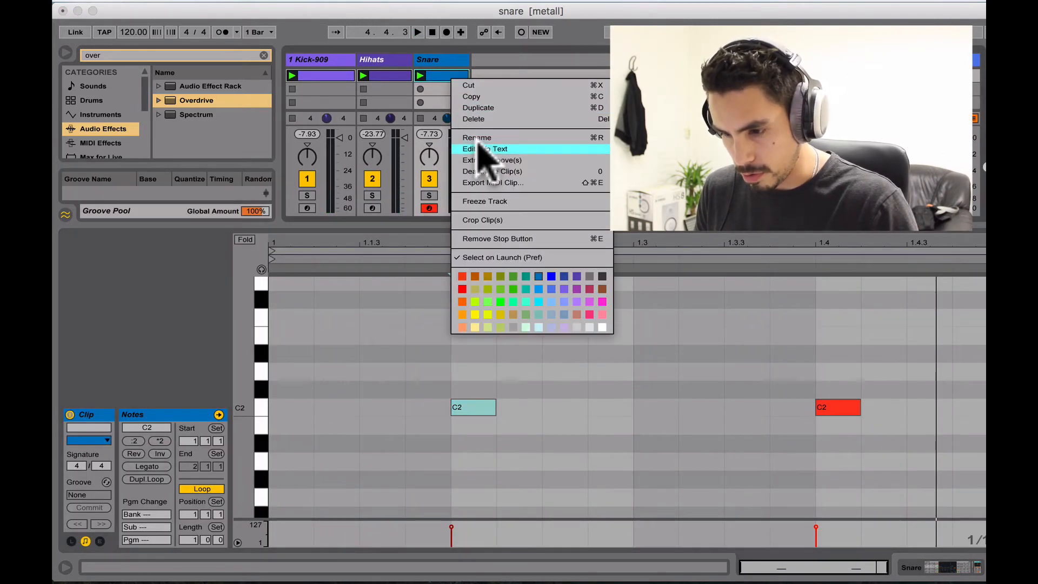
{"action": "left_click", "coordinate": [483, 108]}
{"action": "key", "text": "super+z"}
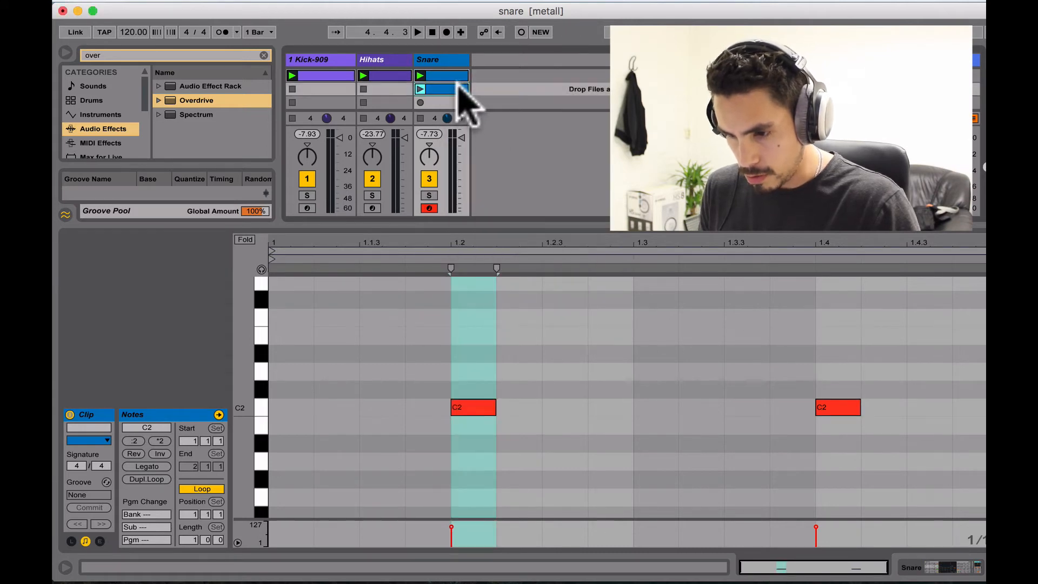
Duplicate the Snare clip's loop twice to four bars and add extra C2 notes at 2.4.4 and 4.4.3
{"action": "left_click", "coordinate": [143, 479]}
{"action": "left_click", "coordinate": [142, 480]}
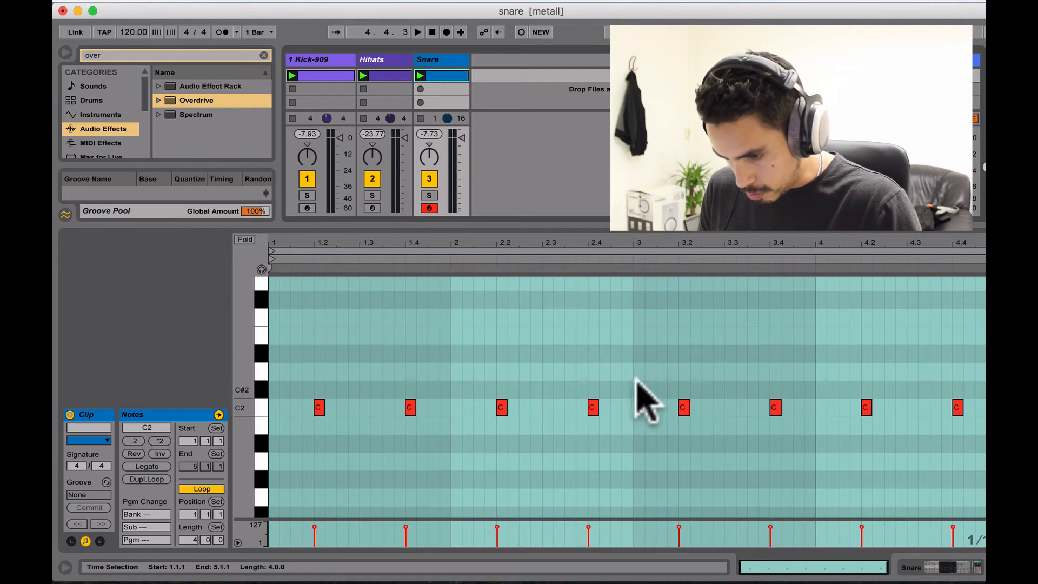
{"action": "left_click", "coordinate": [628, 405]}
{"action": "double_click", "coordinate": [626, 407]}
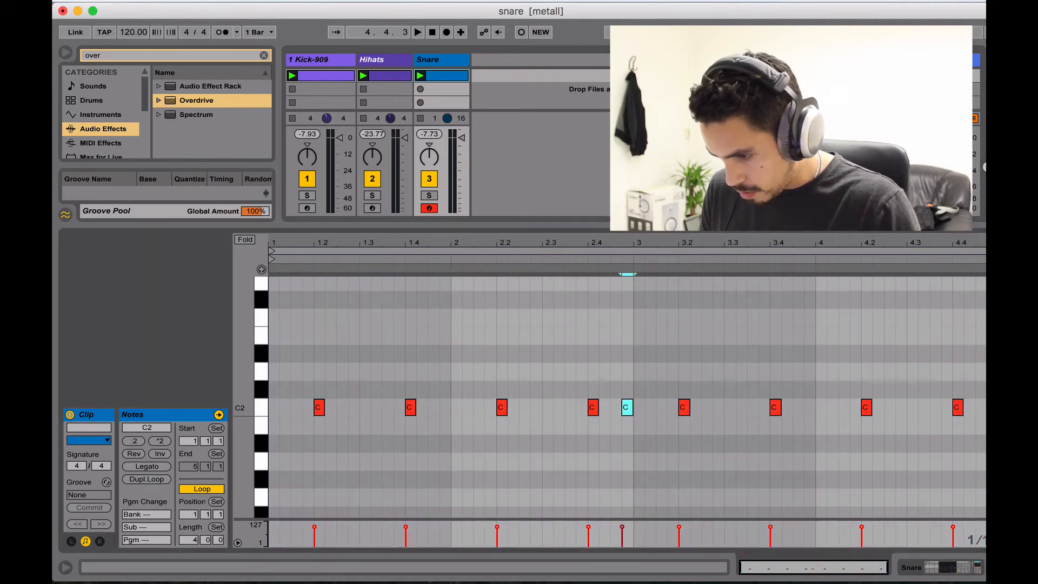
{"action": "key", "text": "space"}
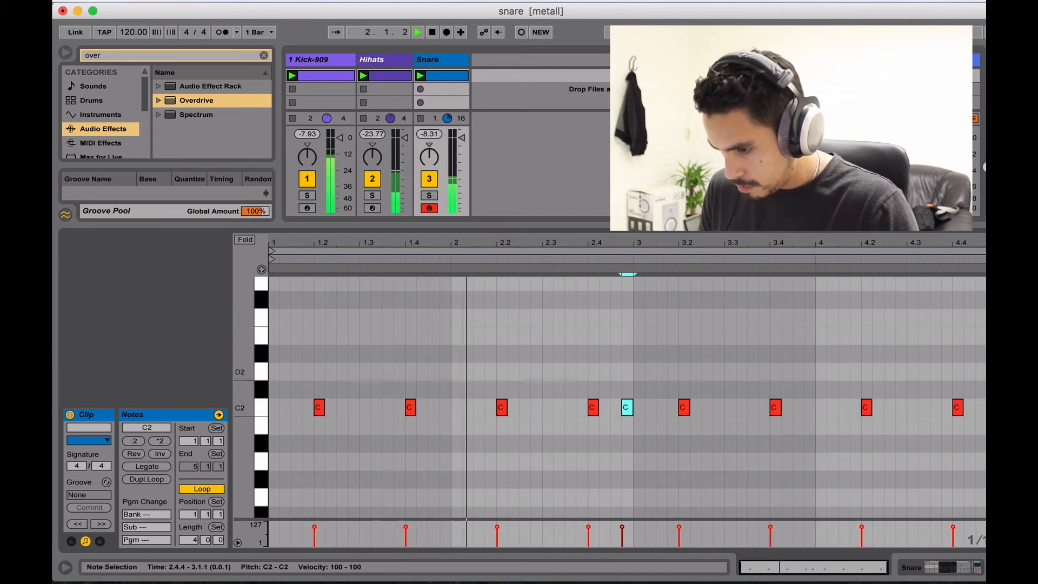
{"action": "left_click", "coordinate": [976, 405]}
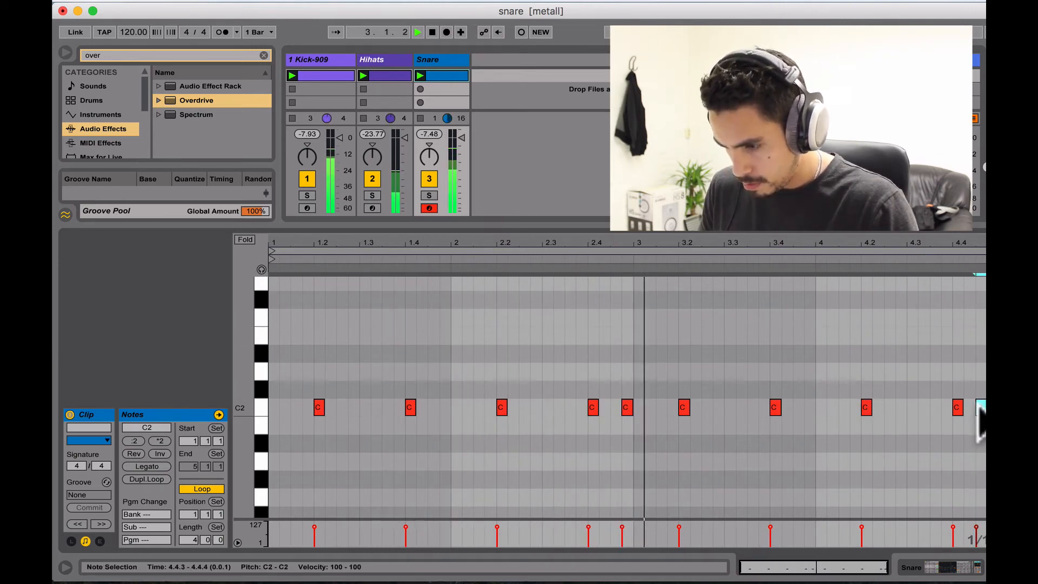
{"action": "double_click", "coordinate": [979, 407]}
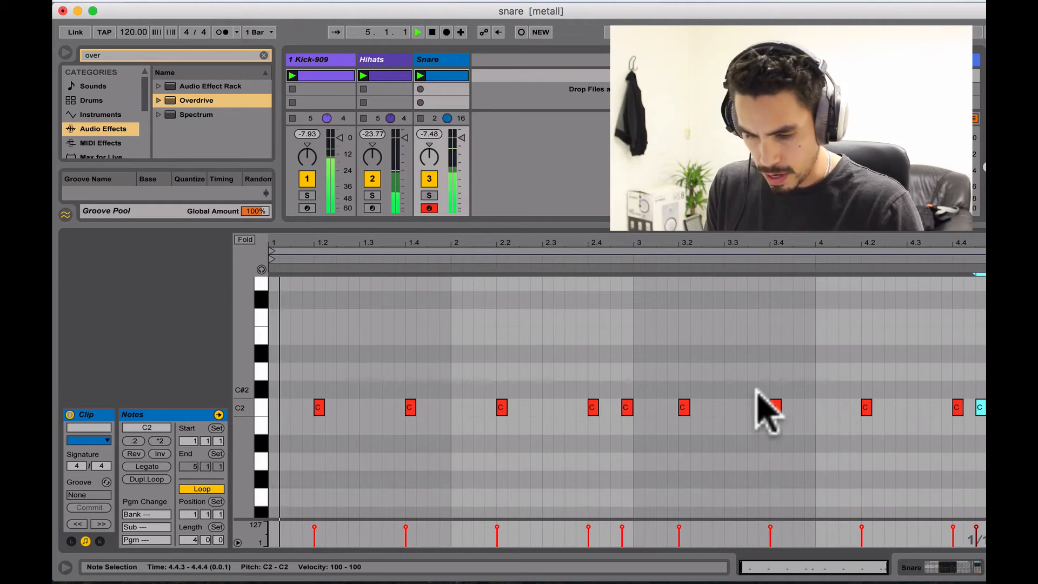
Return to the Snare's devices and set Operator's oscillator C to -28 dB with a 267 ms release
{"action": "key", "text": "shift+Tab"}
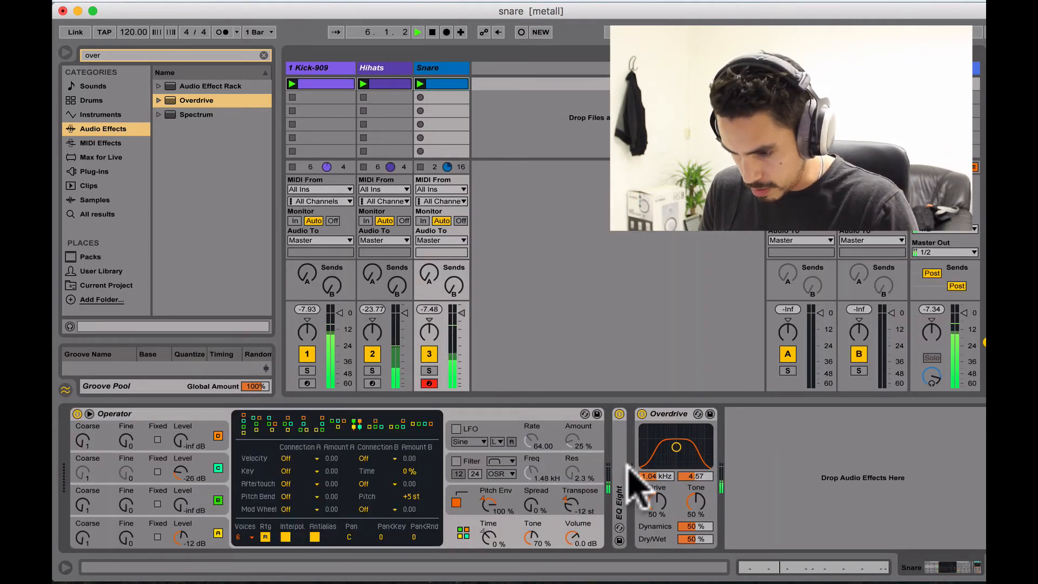
{"action": "left_click_drag", "start_coordinate": [181, 472], "coordinate": [181, 479]}
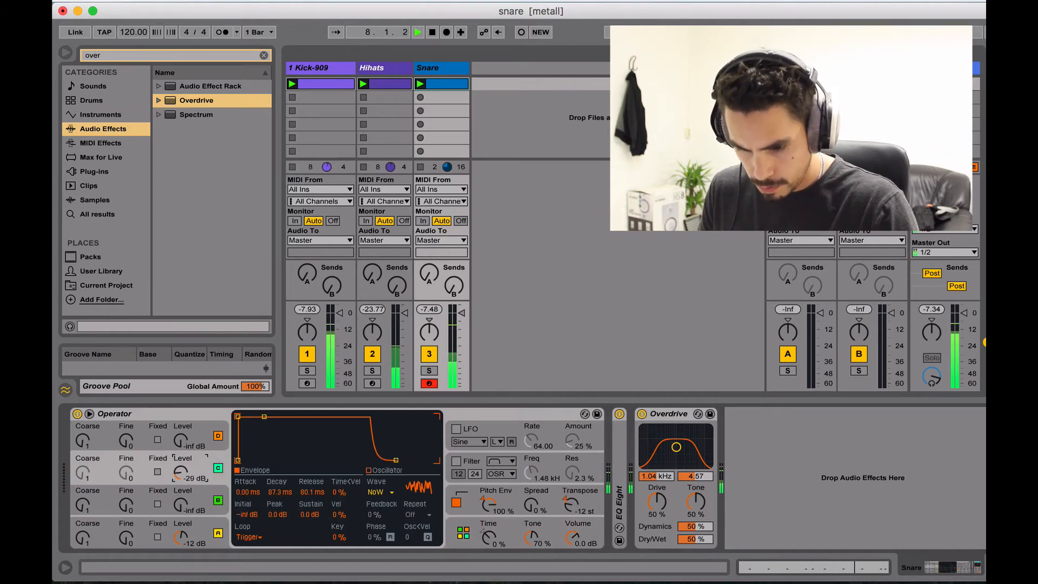
{"action": "left_click_drag", "start_coordinate": [314, 492], "coordinate": [314, 476]}
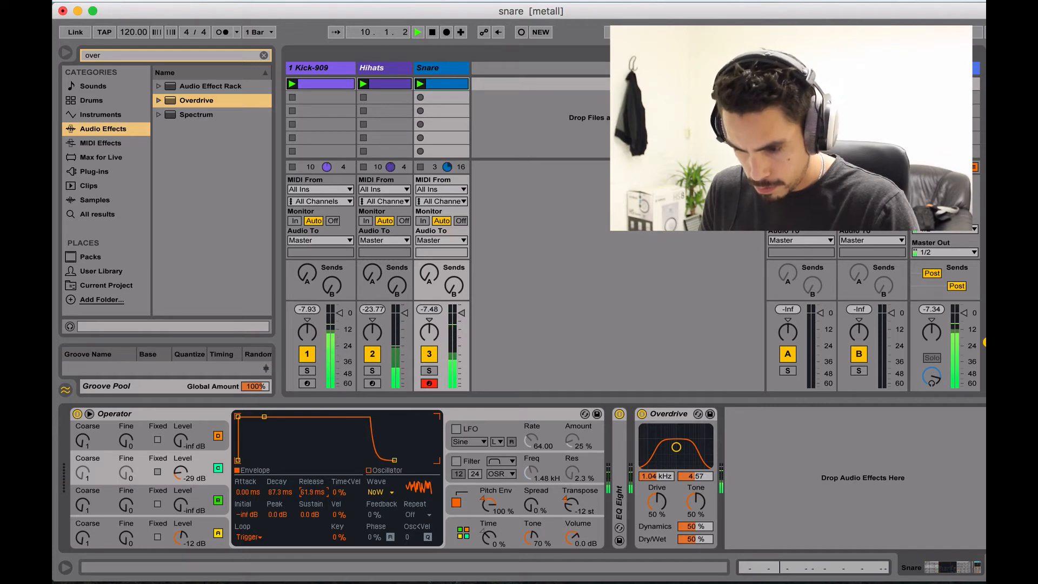
{"action": "mouse_move", "coordinate": [179, 473]}
{"action": "left_mouse_down"}
{"action": "mouse_move", "coordinate": [179, 484]}
{"action": "mouse_move", "coordinate": [180, 460]}
{"action": "mouse_move", "coordinate": [186, 475]}
{"action": "left_mouse_up"}
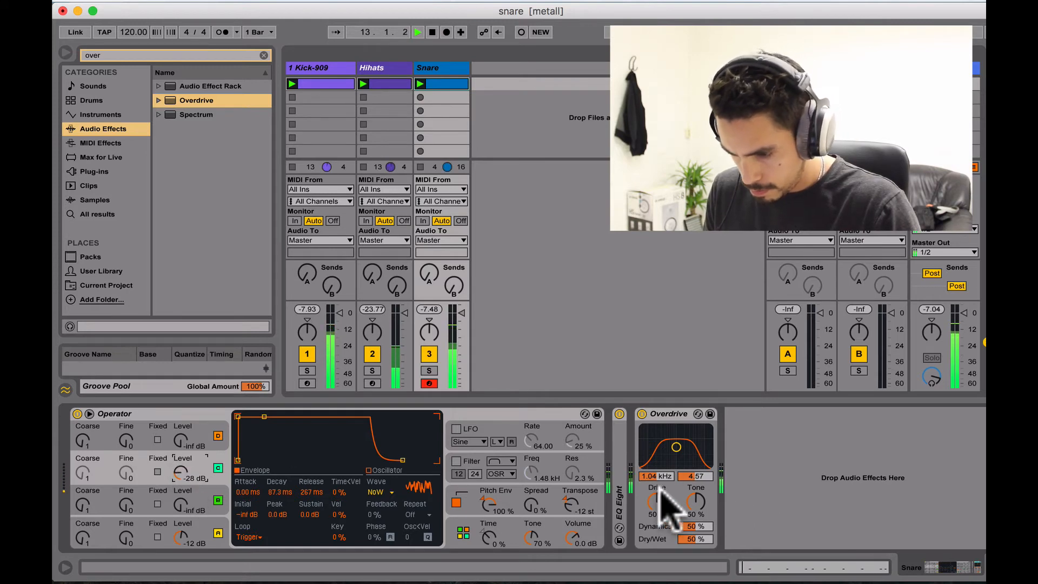
Set Overdrive to 786 Hz, bandwidth 5.10, 54 % drive, 62 % dynamics and 100 % dry/wet
{"action": "left_click_drag", "start_coordinate": [667, 497], "coordinate": [667, 511]}
{"action": "left_click_drag", "start_coordinate": [676, 448], "coordinate": [676, 450]}
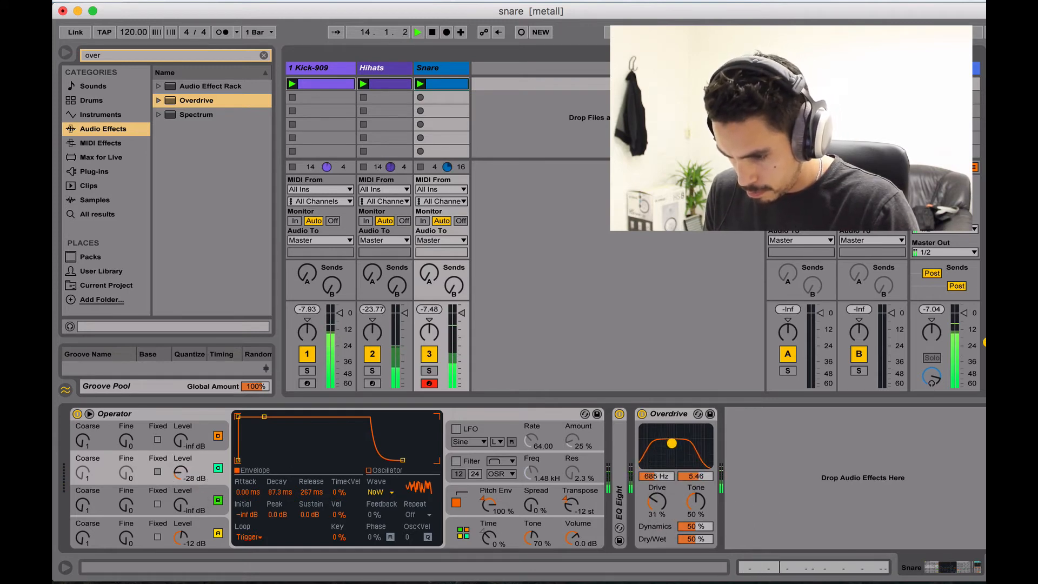
{"action": "left_click_drag", "start_coordinate": [664, 503], "coordinate": [664, 491]}
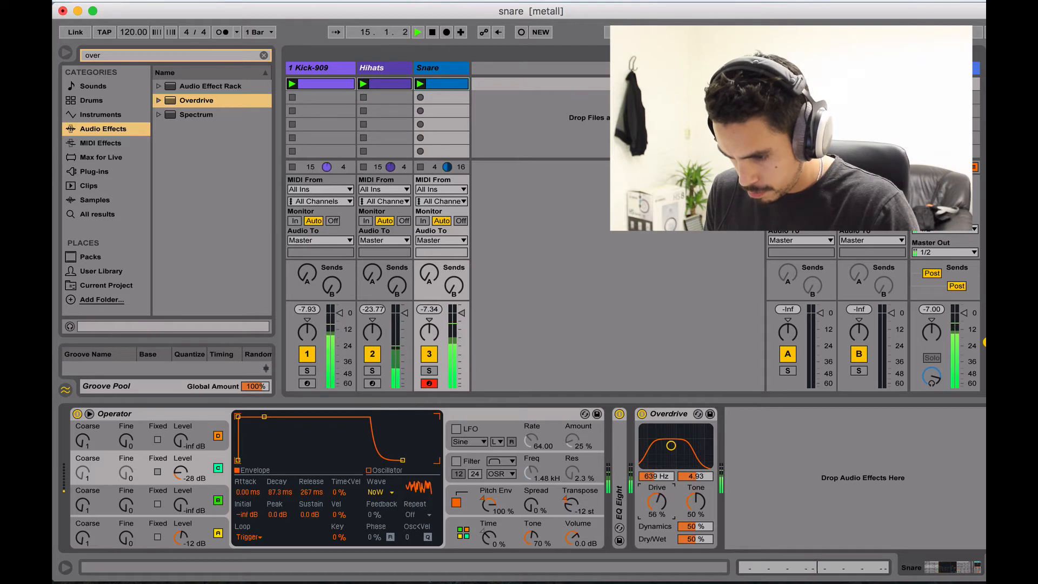
{"action": "mouse_move", "coordinate": [695, 526]}
{"action": "left_mouse_down"}
{"action": "mouse_move", "coordinate": [695, 546]}
{"action": "mouse_move", "coordinate": [695, 519]}
{"action": "left_mouse_up"}
{"action": "left_click_drag", "start_coordinate": [671, 446], "coordinate": [669, 455]}
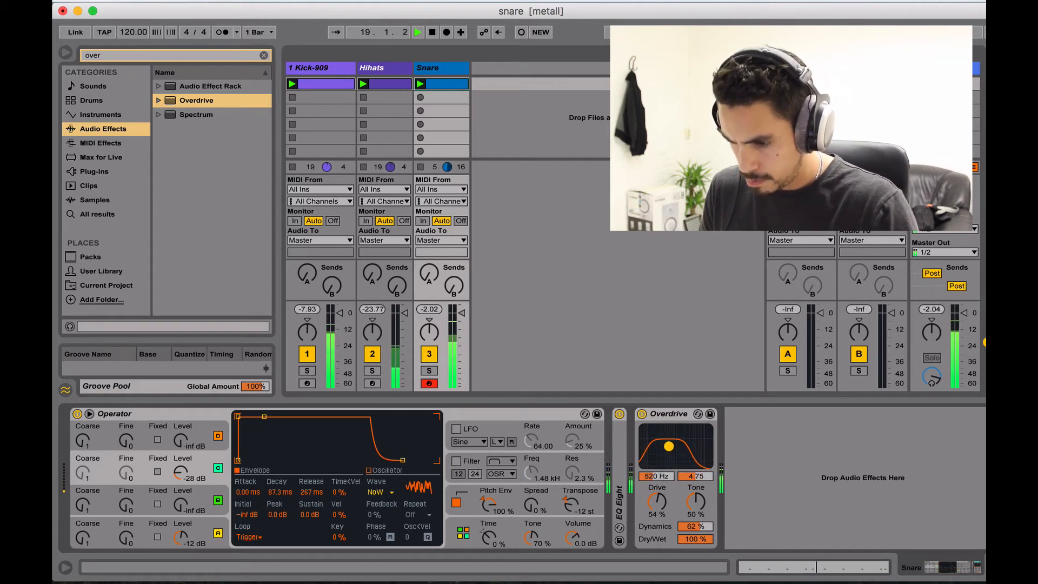
Audition oscillator C at -33 dB, return it to -28 dB, and set its release to 52.1 ms
{"action": "left_click", "coordinate": [181, 471]}
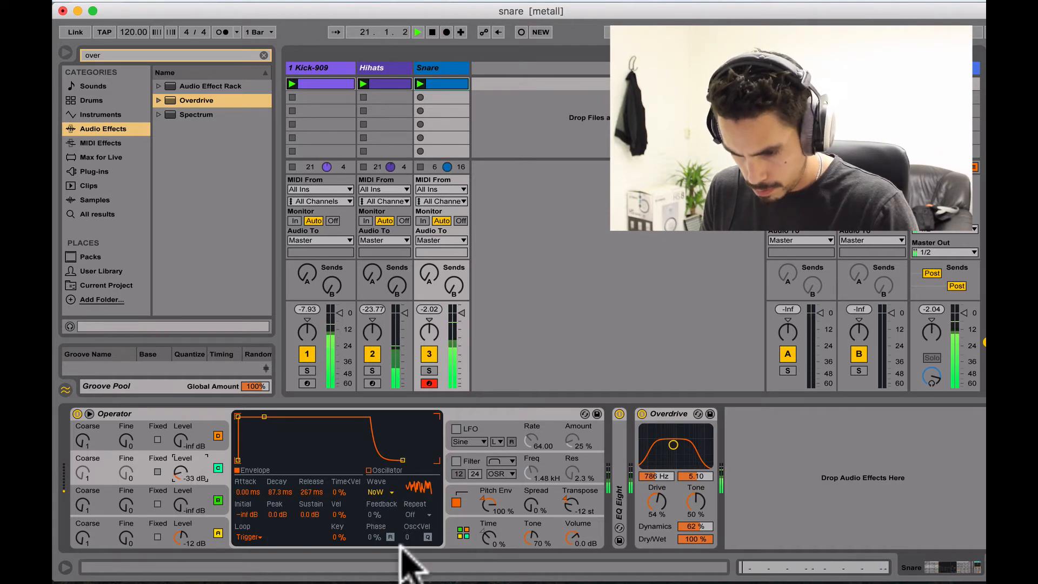
{"action": "mouse_move", "coordinate": [181, 474]}
{"action": "left_mouse_down"}
{"action": "mouse_move", "coordinate": [181, 500]}
{"action": "mouse_move", "coordinate": [186, 475]}
{"action": "left_mouse_up"}
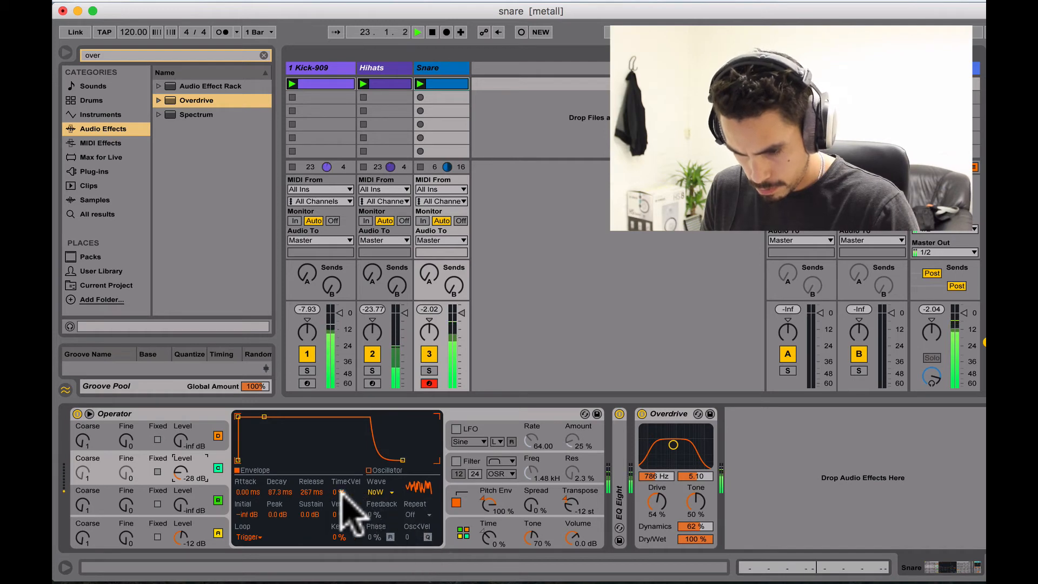
{"action": "left_click_drag", "start_coordinate": [312, 491], "coordinate": [311, 501]}
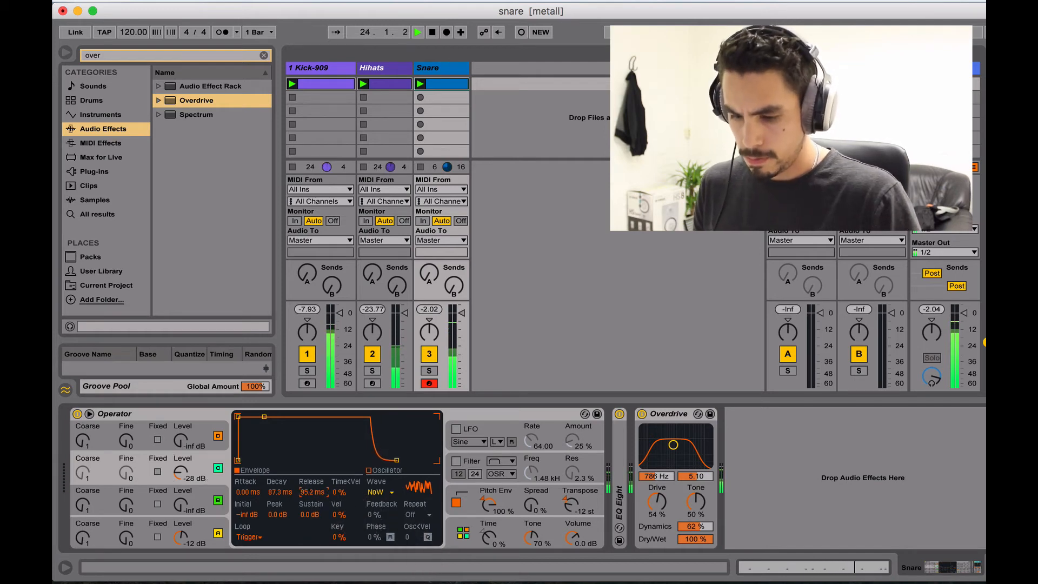
{"action": "left_click", "coordinate": [181, 473]}
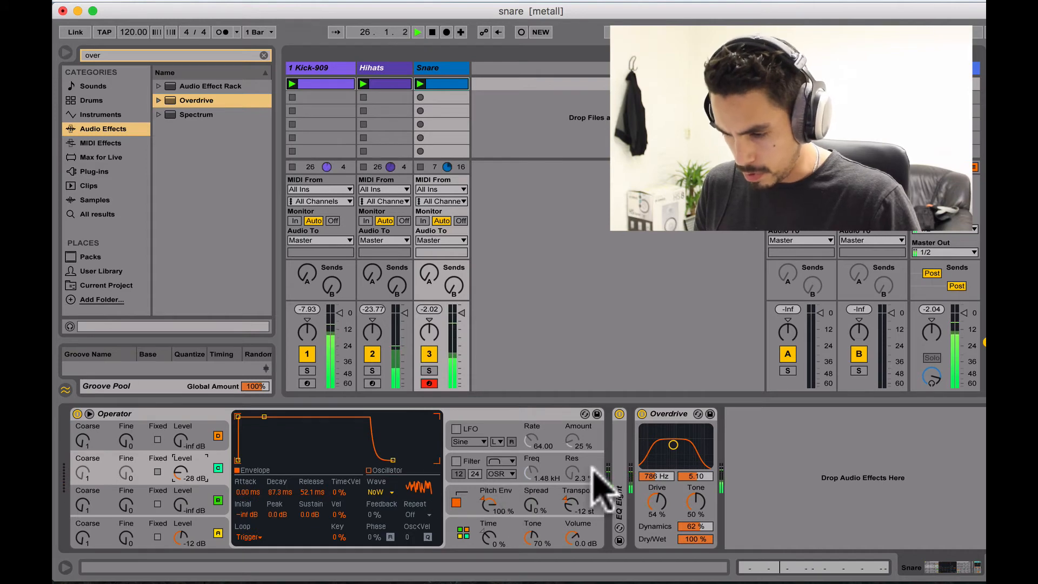
Unfold EQ Eight, restart the loop and set band 3 to 10.8 dB at 1.94 kHz
{"action": "double_click", "coordinate": [618, 465]}
{"action": "key", "text": "space"}
{"action": "left_click_drag", "start_coordinate": [812, 439], "coordinate": [824, 438]}
{"action": "scroll", "coordinate": [812, 444], "scroll_direction": "right", "scroll_amount": 5}
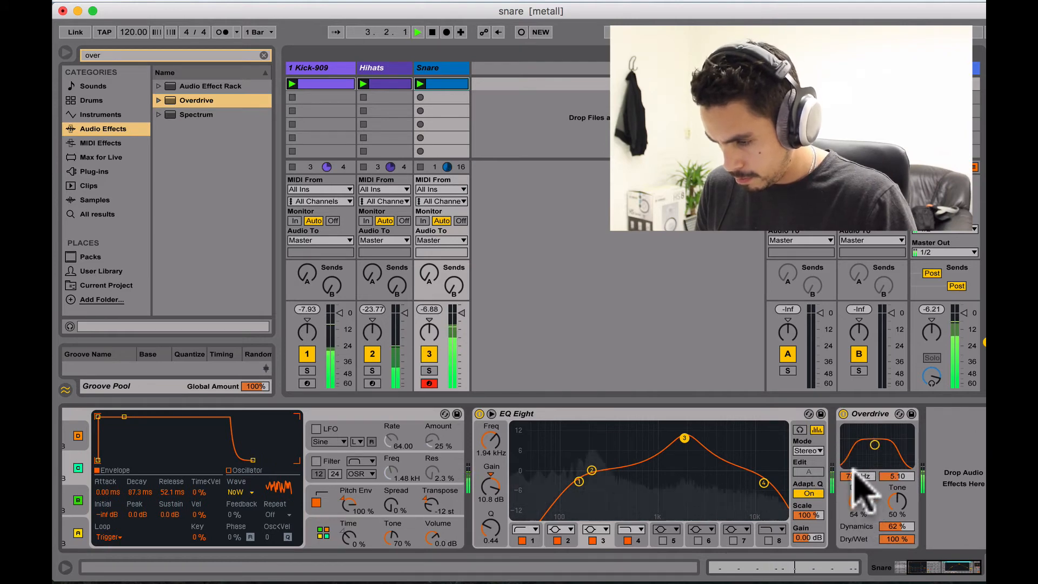
Set Overdrive to 1.15 kHz, 41 % tone and 0 % dynamics, and EQ Eight band 3 to 8.80 dB at 1.97 kHz
{"action": "left_click_drag", "start_coordinate": [852, 475], "coordinate": [852, 469]}
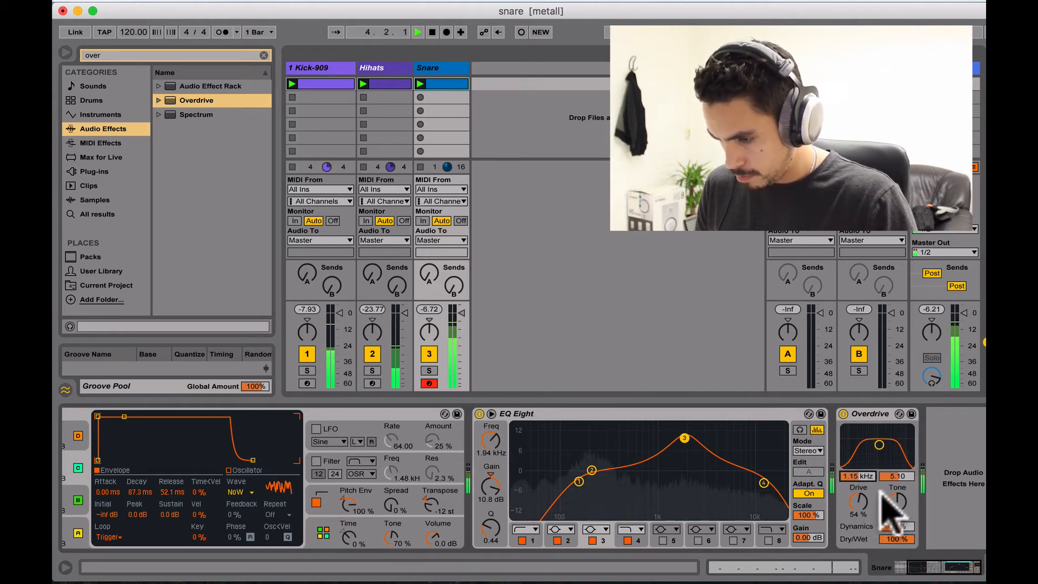
{"action": "mouse_move", "coordinate": [897, 501]}
{"action": "left_mouse_down"}
{"action": "mouse_move", "coordinate": [896, 562]}
{"action": "mouse_move", "coordinate": [895, 508]}
{"action": "left_mouse_up"}
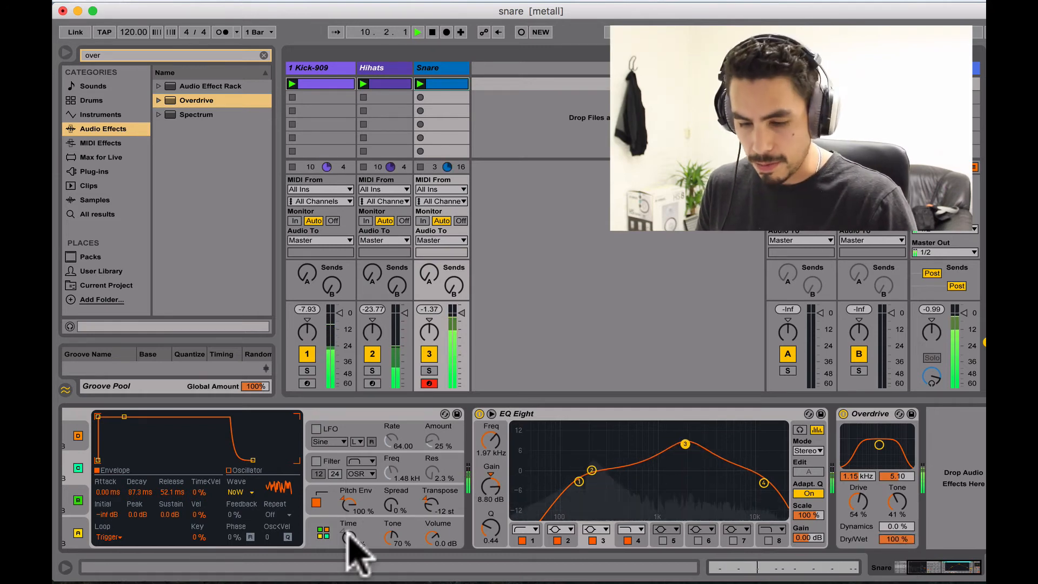
Audition Operator's global Time at -42 %, set it to 34 %, and set oscillator C's level to -30 dB
{"action": "left_click_drag", "start_coordinate": [348, 537], "coordinate": [348, 554]}
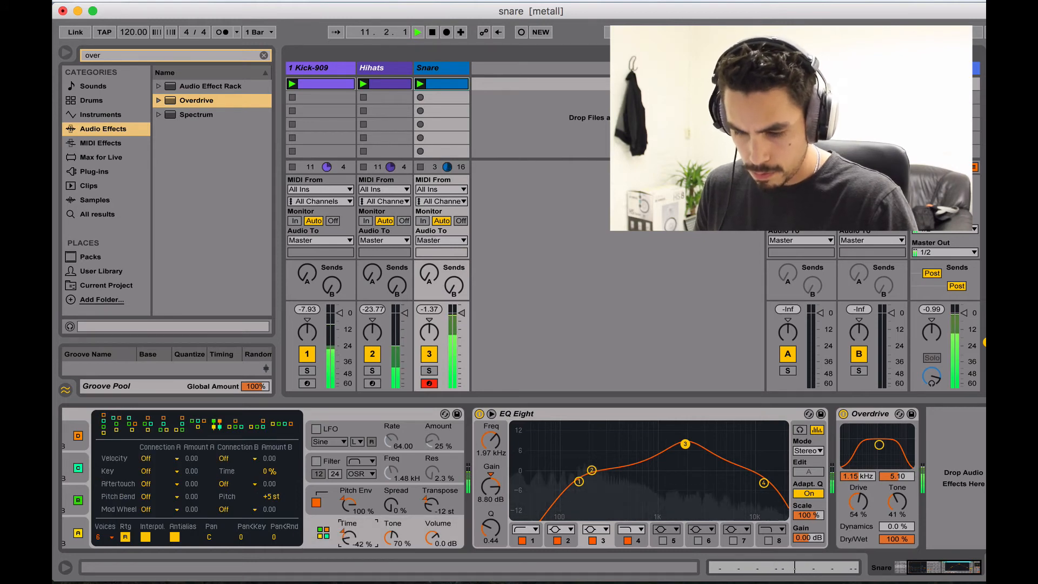
{"action": "left_click_drag", "start_coordinate": [349, 536], "coordinate": [348, 533]}
{"action": "scroll", "coordinate": [349, 534], "scroll_direction": "left", "scroll_amount": 3}
{"action": "scroll", "coordinate": [348, 532], "scroll_direction": "left", "scroll_amount": 2}
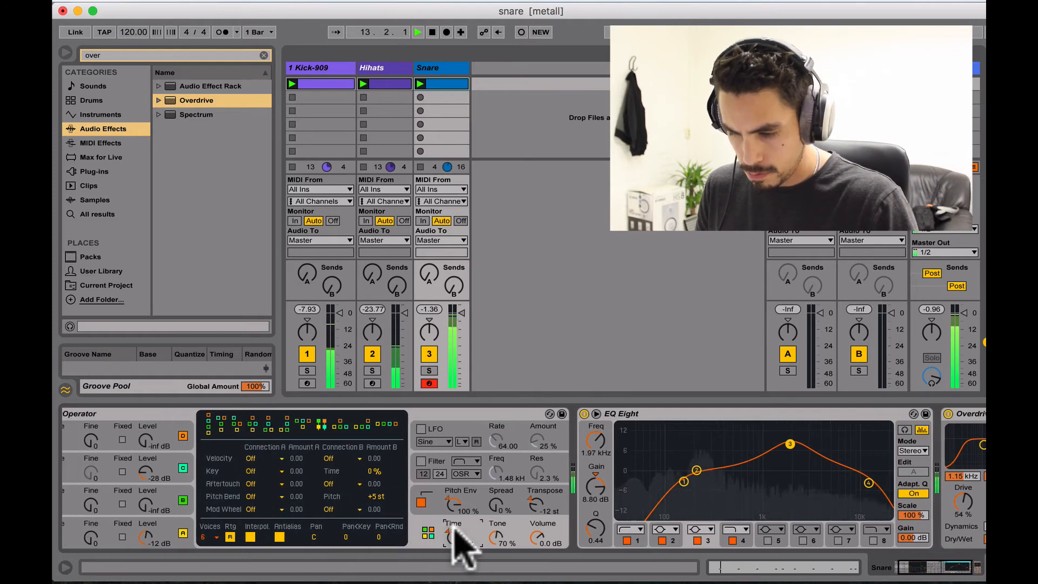
{"action": "left_click_drag", "start_coordinate": [145, 473], "coordinate": [145, 479]}
Set oscillator A's phase to 25 % and play the loop from the start
{"action": "left_click", "coordinate": [174, 531]}
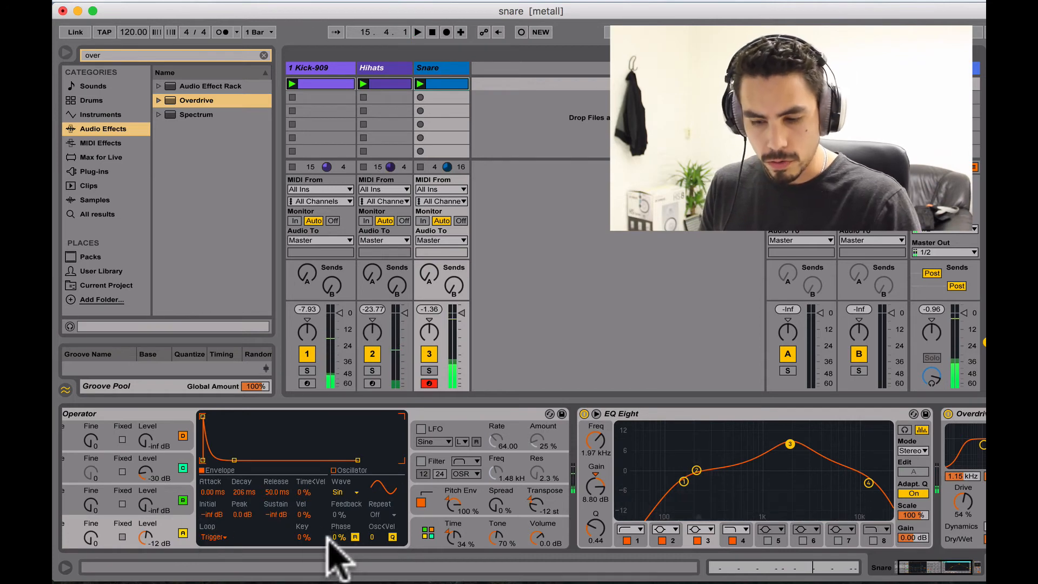
{"action": "left_click_drag", "start_coordinate": [337, 536], "coordinate": [338, 532]}
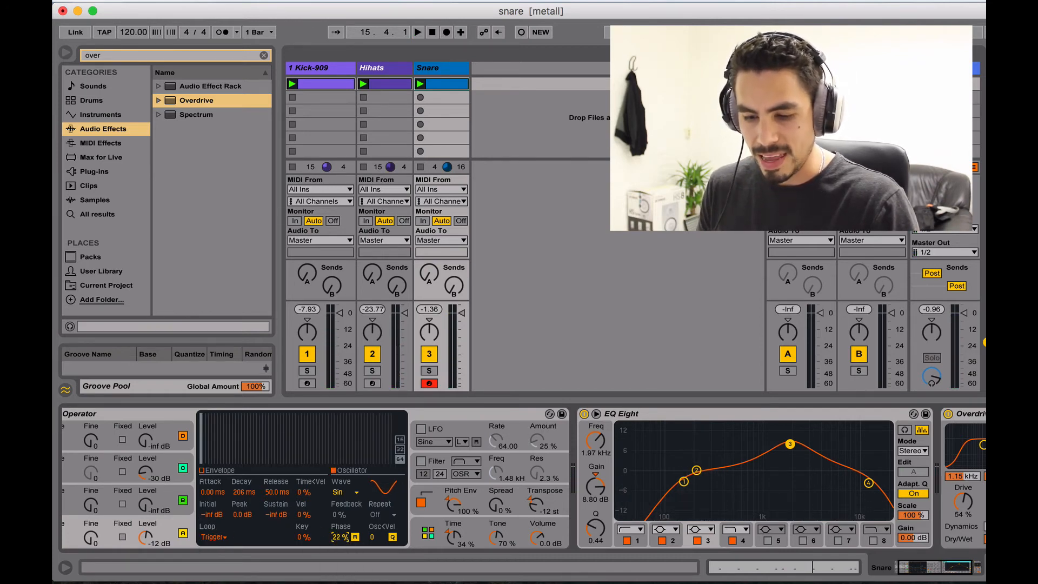
{"action": "key", "text": "space"}
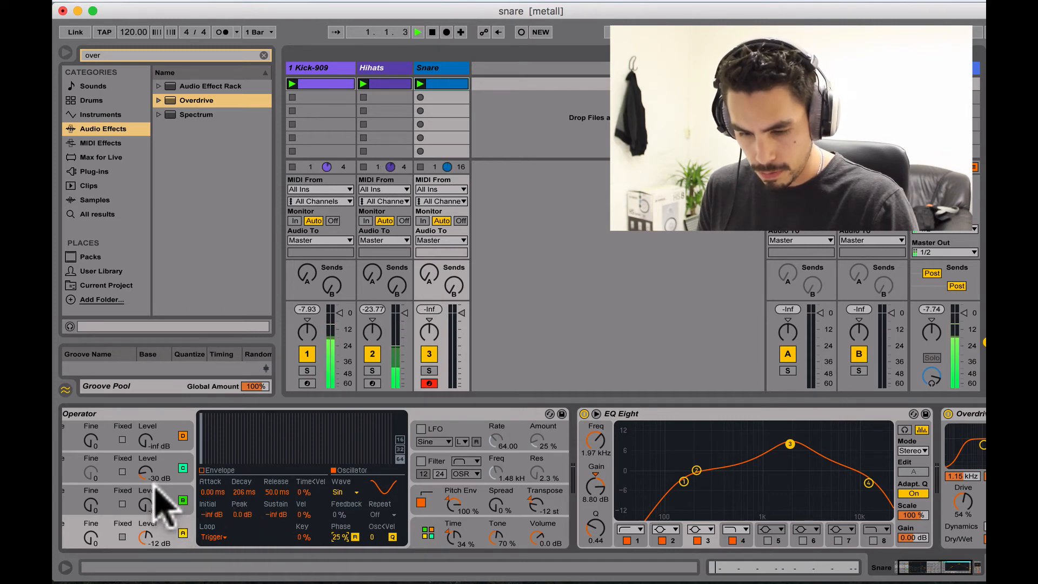
Set oscillator C's level to -27 dB and its envelope release to 969 ms
{"action": "left_click", "coordinate": [183, 466]}
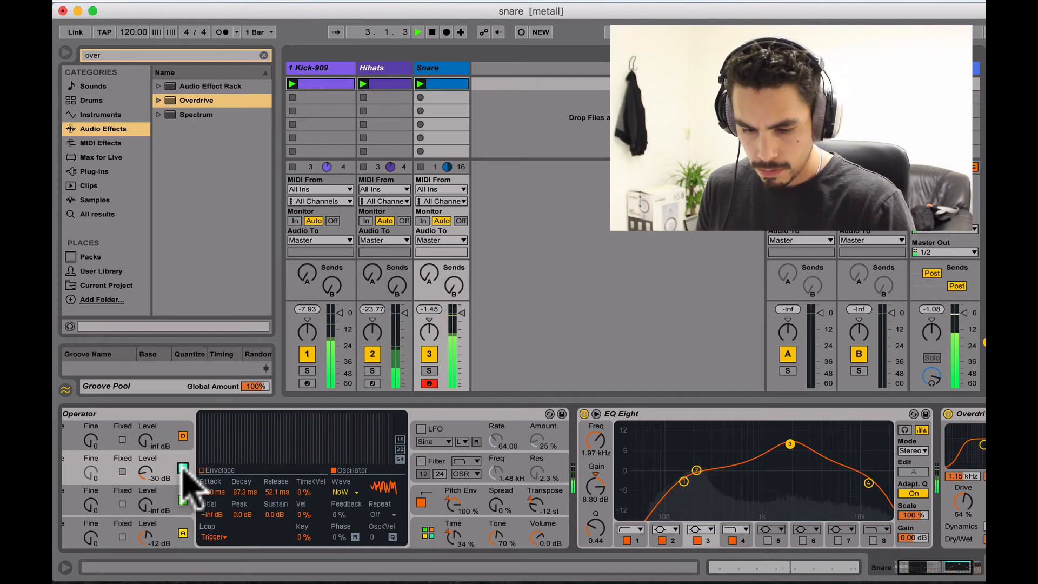
{"action": "left_click_drag", "start_coordinate": [140, 474], "coordinate": [144, 471]}
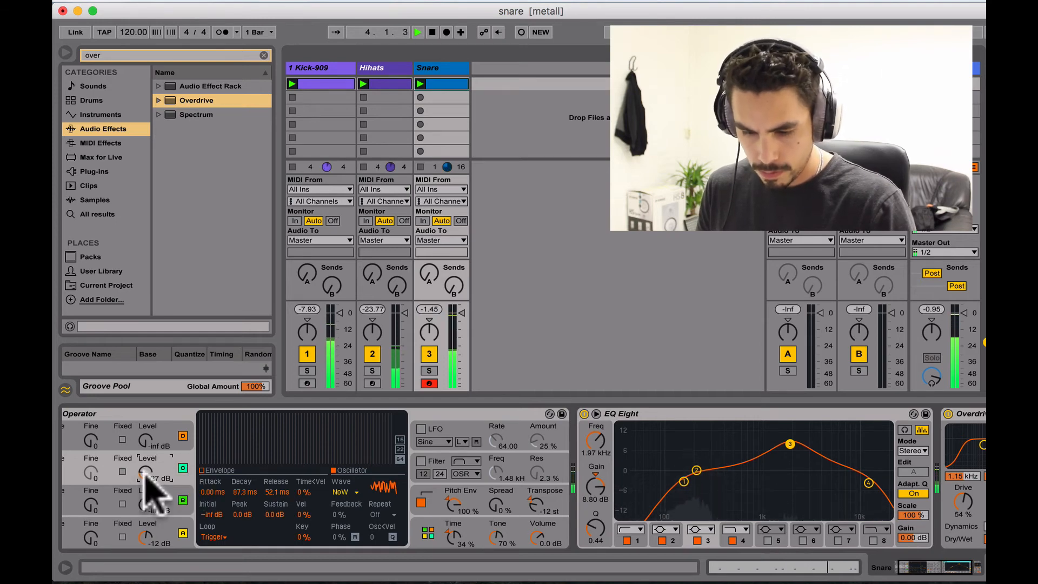
{"action": "left_click", "coordinate": [203, 470]}
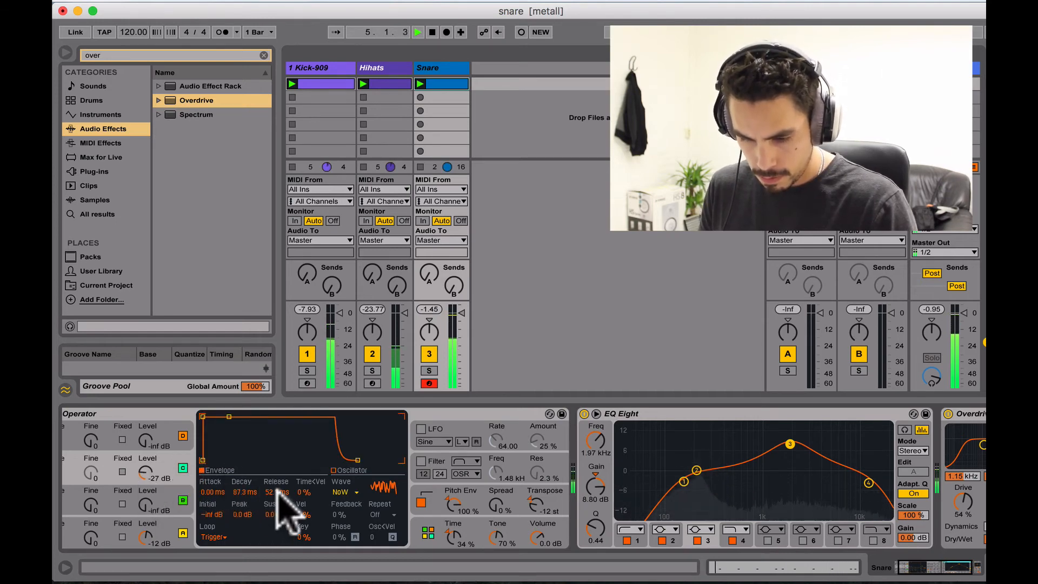
{"action": "left_click_drag", "start_coordinate": [278, 489], "coordinate": [276, 481]}
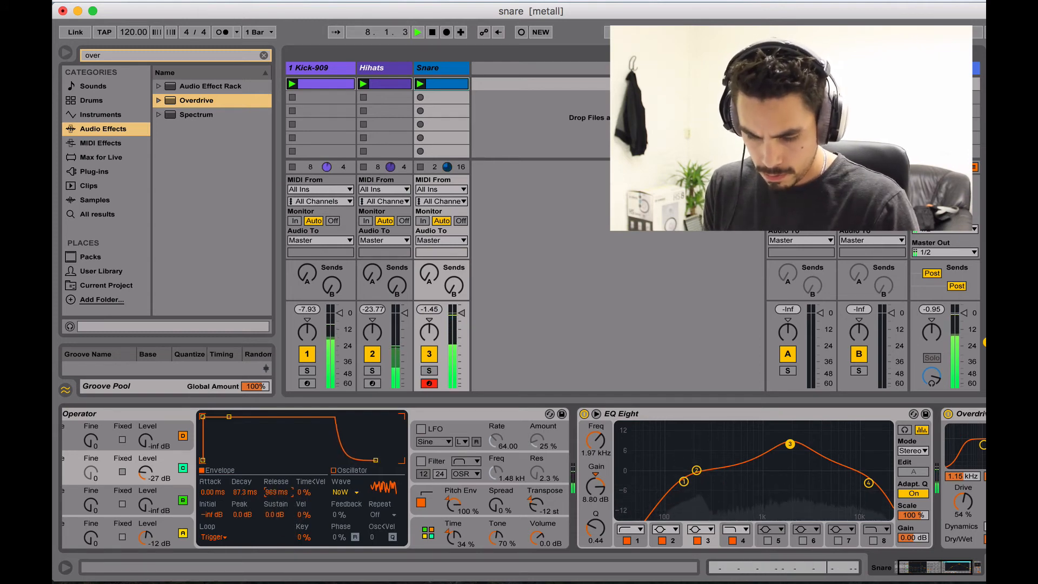
Set oscillator C's envelope release to 52.1 ms and add a Redux effect after Overdrive on the Snare track
{"action": "left_click_drag", "start_coordinate": [277, 489], "coordinate": [277, 491]}
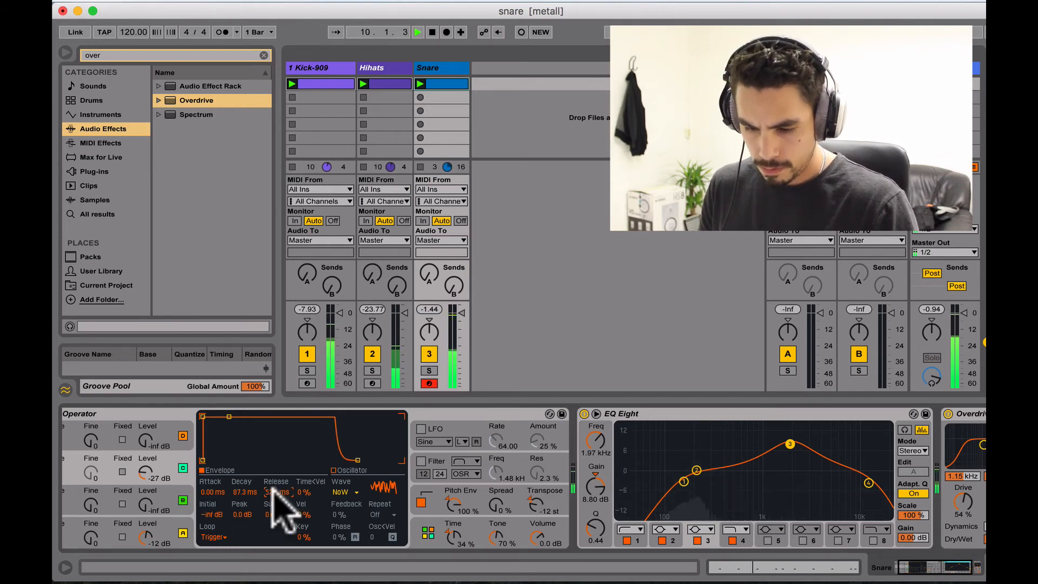
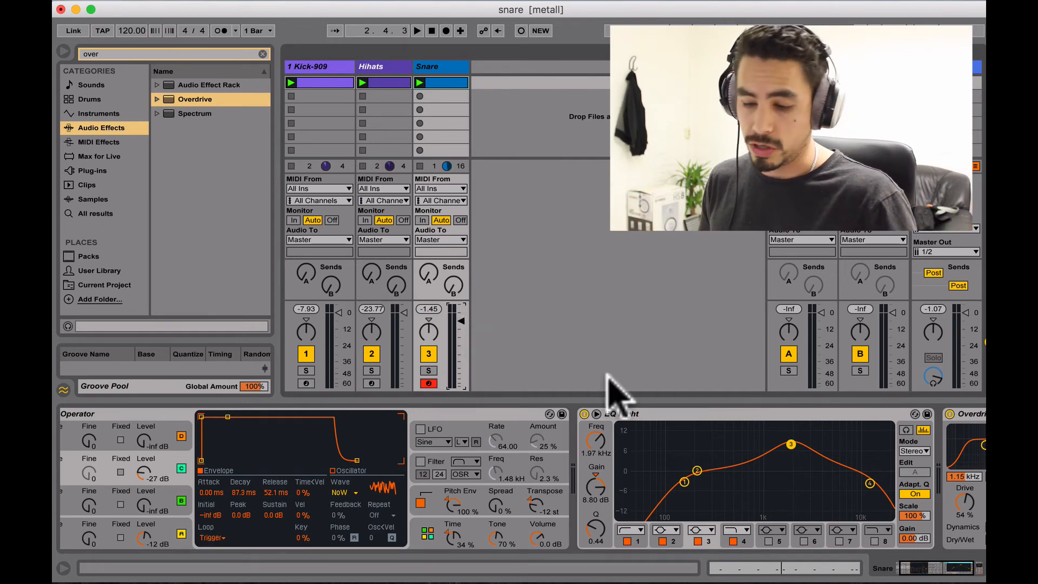
{"action": "scroll", "coordinate": [811, 497], "scroll_direction": "right", "scroll_amount": 5}
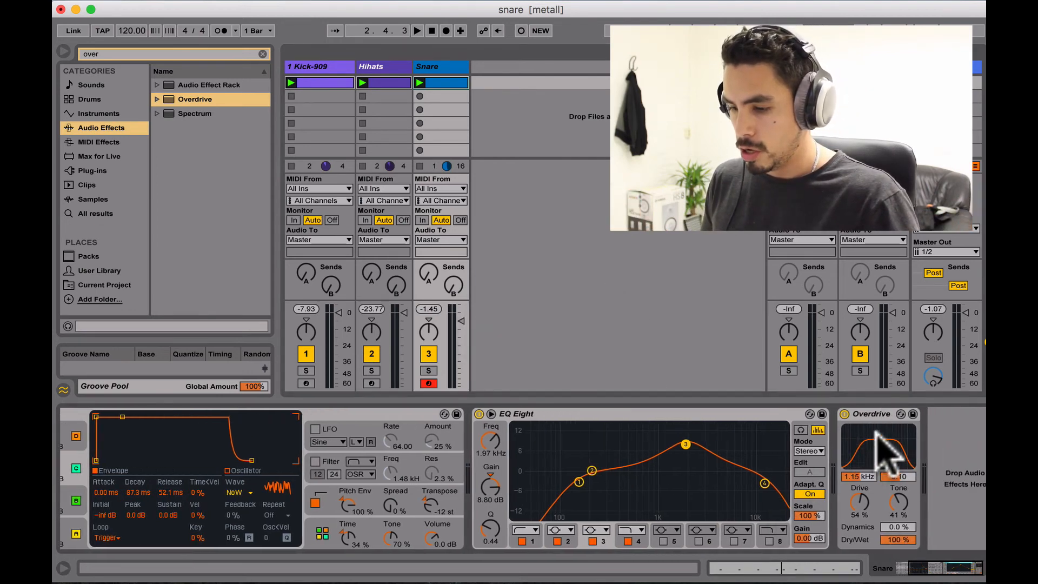
{"action": "left_click", "coordinate": [865, 436]}
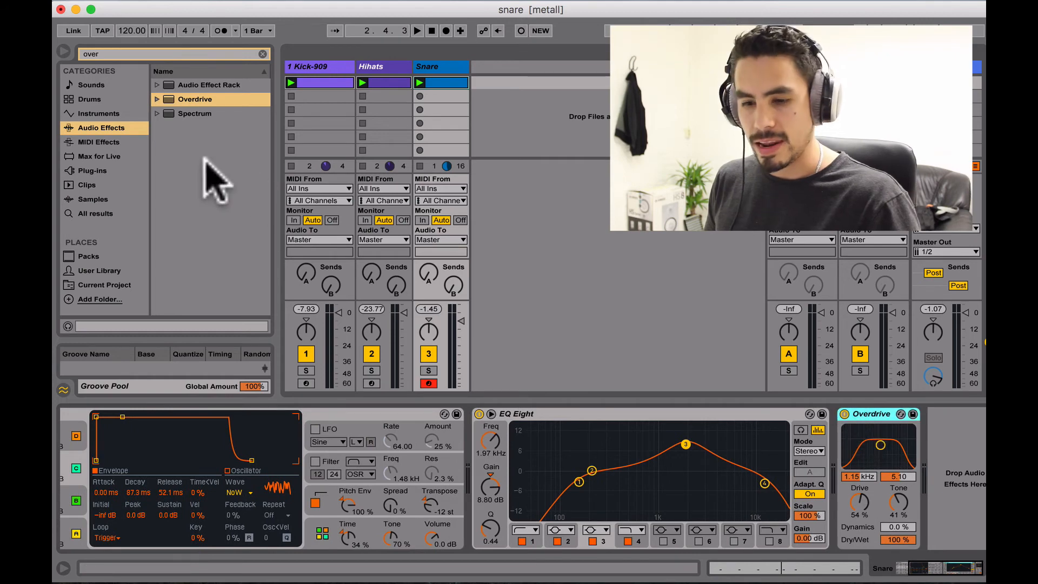
{"action": "left_click", "coordinate": [156, 54]}
{"action": "type", "text": "redu"}
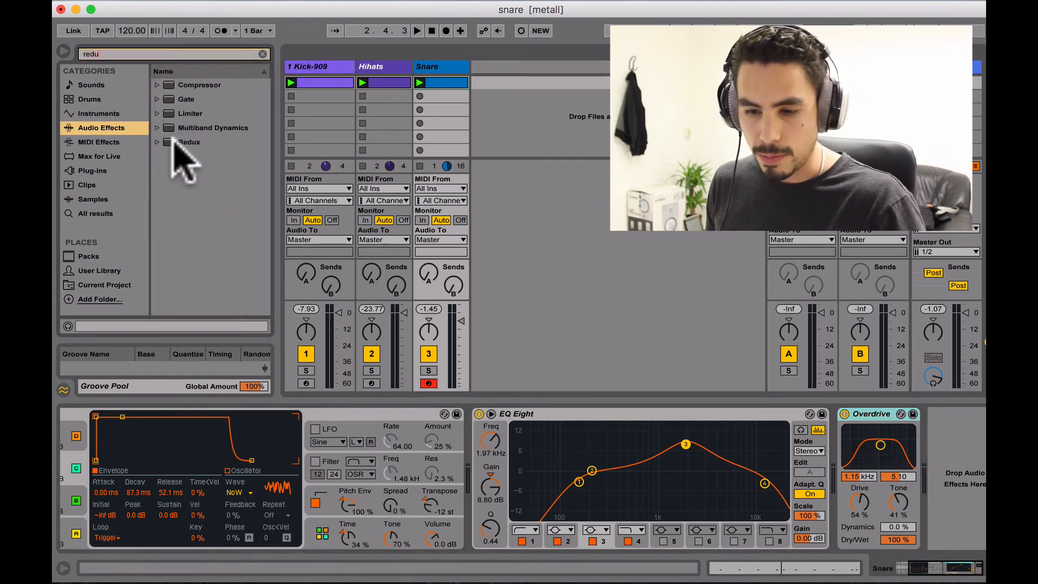
{"action": "mouse_move", "coordinate": [179, 142]}
{"action": "left_mouse_down"}
{"action": "mouse_move", "coordinate": [209, 179]}
{"action": "mouse_move", "coordinate": [922, 494]}
{"action": "left_mouse_up"}
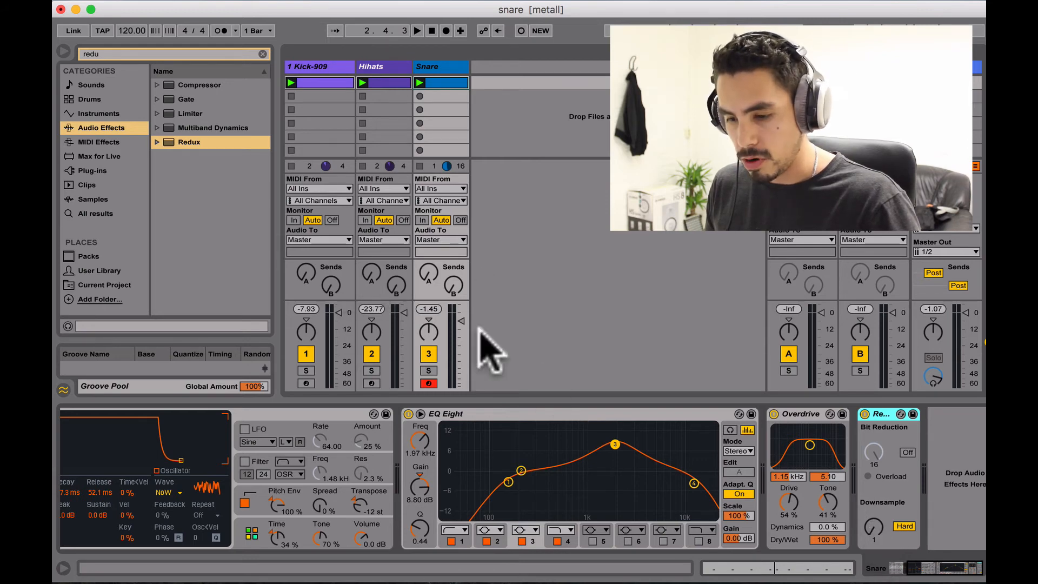
Lower the Snare track's volume, play the loop, and set Redux's Downsample to 4
{"action": "left_click_drag", "start_coordinate": [461, 321], "coordinate": [460, 325]}
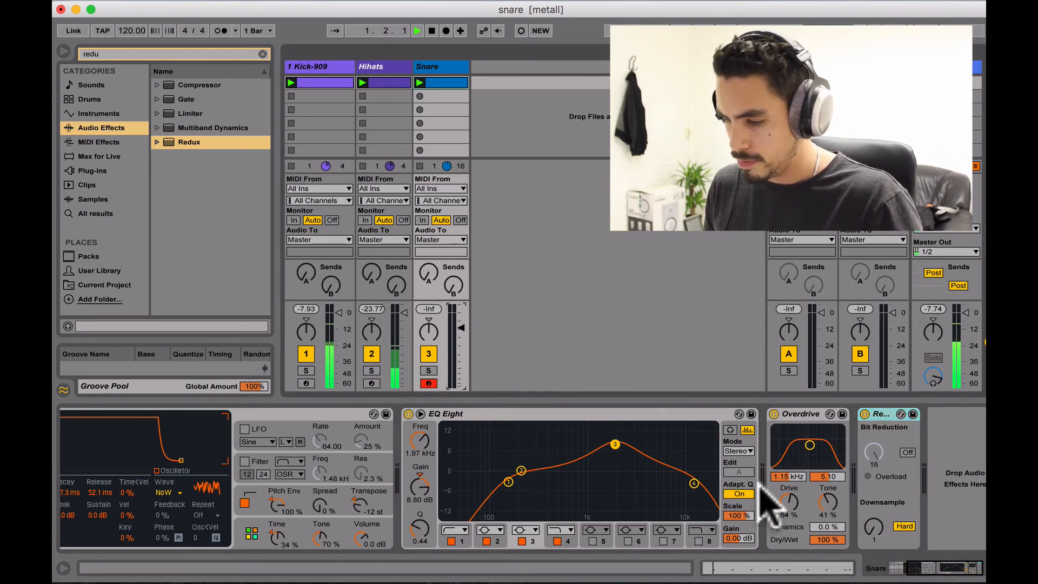
{"action": "key", "text": "ctrl+Up"}
{"action": "left_click", "coordinate": [272, 444]}
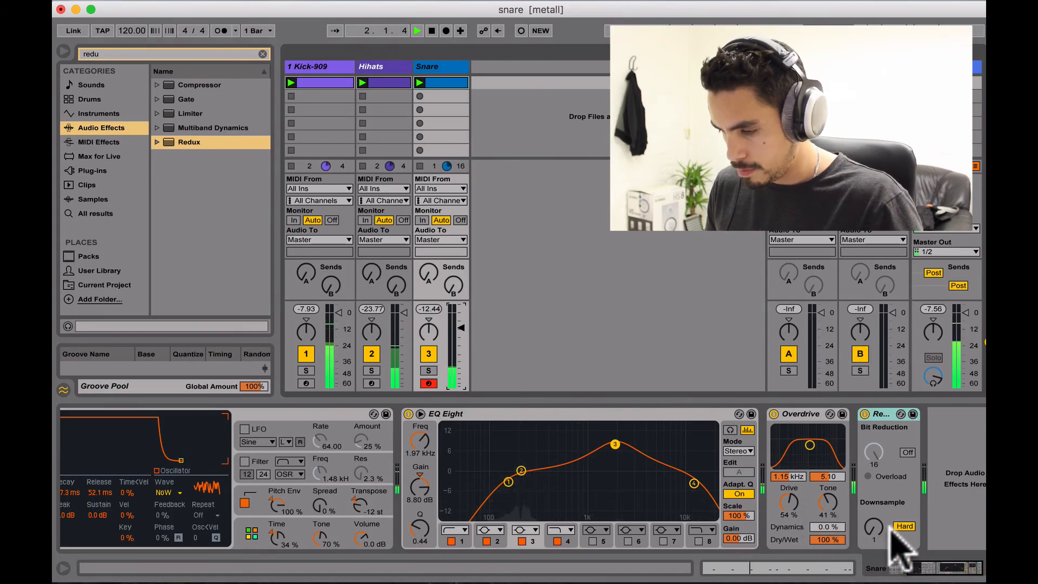
{"action": "left_click_drag", "start_coordinate": [872, 526], "coordinate": [872, 522]}
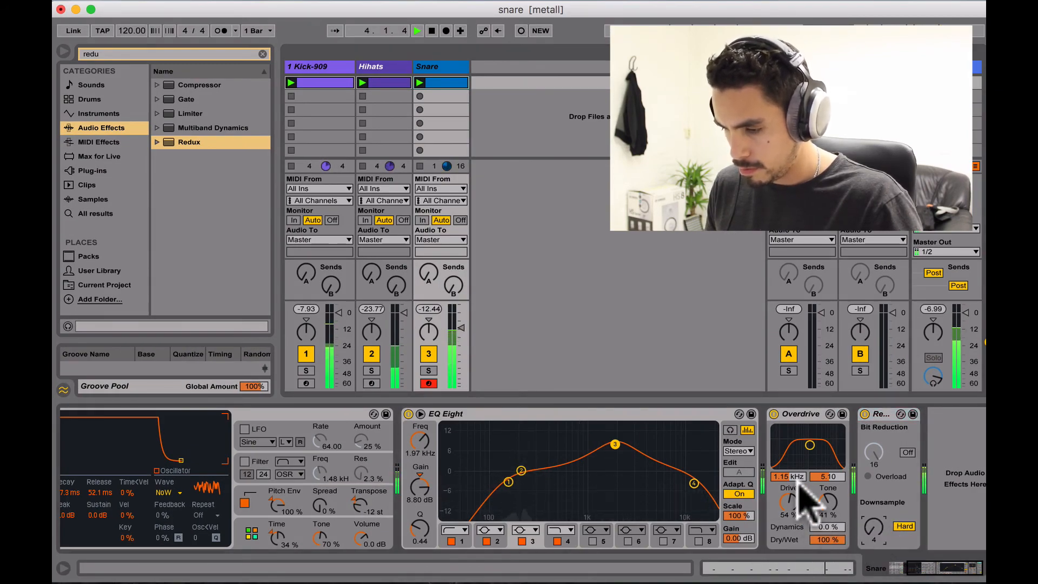
Set Overdrive's band to 786 Hz with a 4.93 bandwidth, and switch Redux to Soft downsampling at 5.52
{"action": "left_click_drag", "start_coordinate": [809, 445], "coordinate": [805, 445]}
{"action": "left_click_drag", "start_coordinate": [874, 516], "coordinate": [874, 508]}
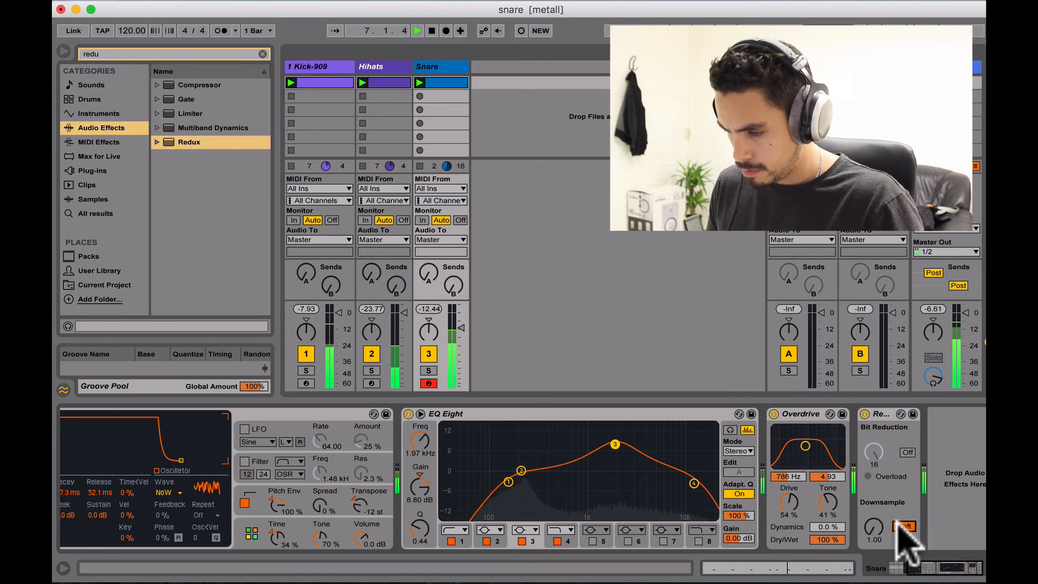
{"action": "left_click", "coordinate": [904, 527]}
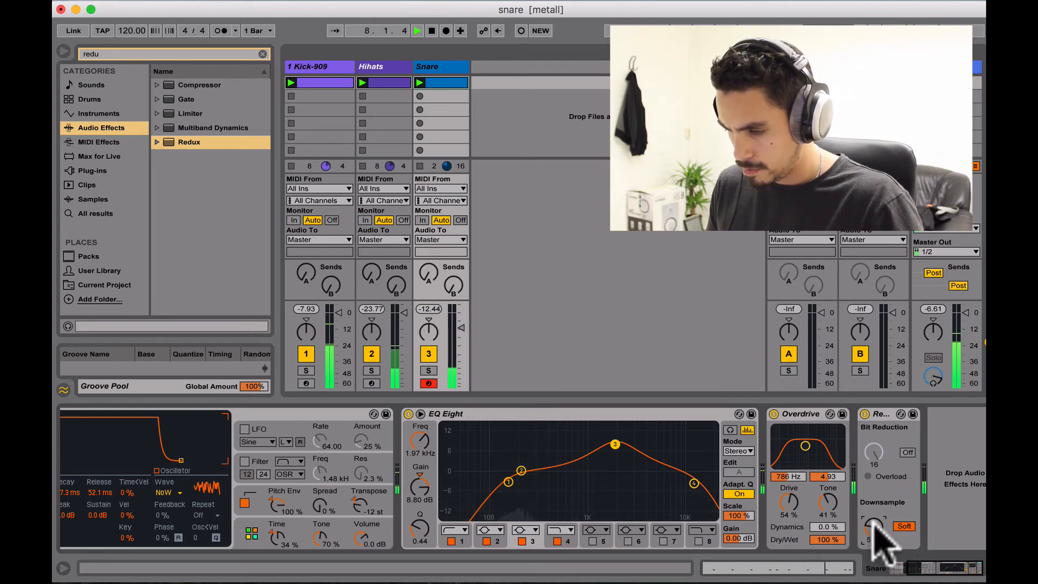
Bypass Overdrive, restart the loop with Redux's Downsample at 3.56, and return the Snare track's volume to 0.0 dB
{"action": "left_click", "coordinate": [773, 414]}
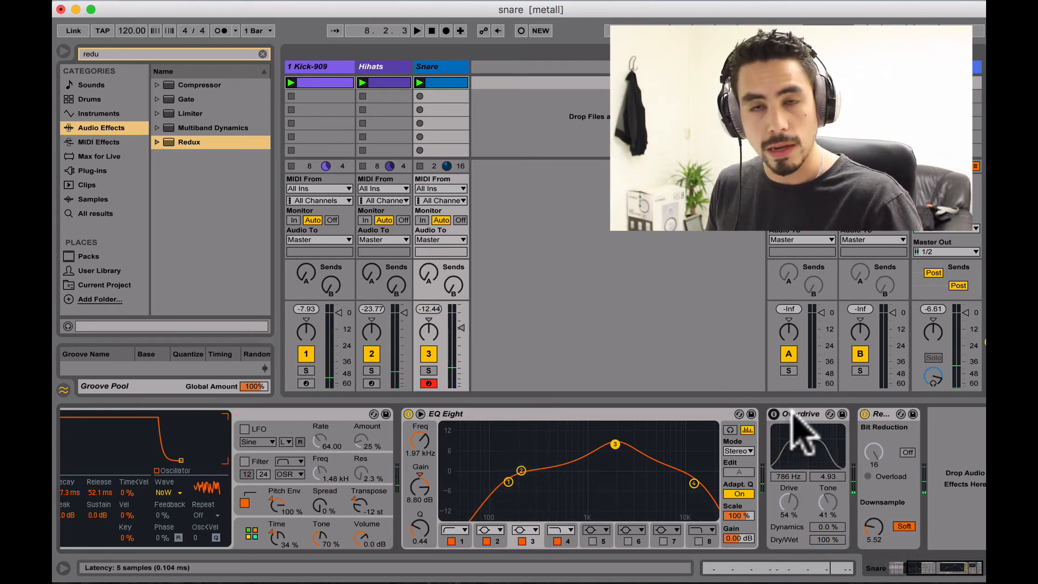
{"action": "left_click", "coordinate": [793, 413]}
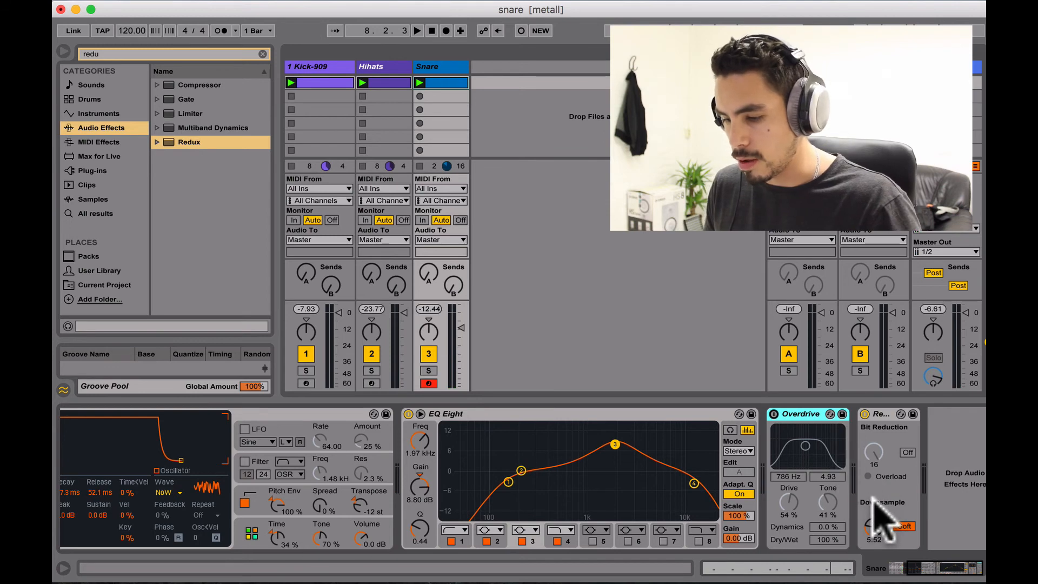
{"action": "key", "text": "space"}
{"action": "left_click_drag", "start_coordinate": [874, 527], "coordinate": [873, 543]}
{"action": "left_click", "coordinate": [459, 327]}
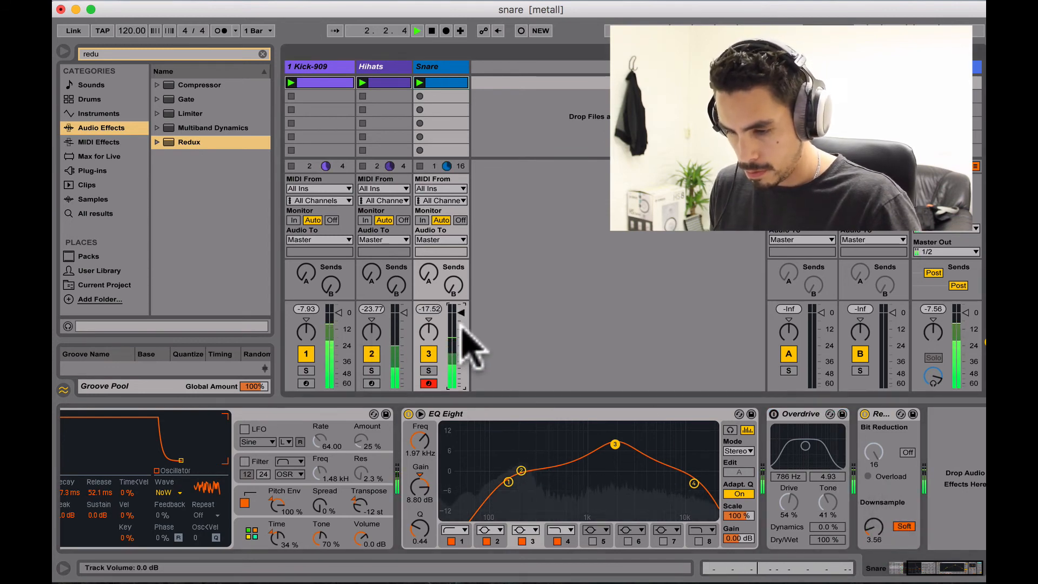
Audition Redux's Soft downsampling at 10.2, switch it to Hard at 9, and set EQ Eight band 3 to 7.56 dB at 2.08 kHz
{"action": "left_click_drag", "start_coordinate": [871, 529], "coordinate": [873, 518]}
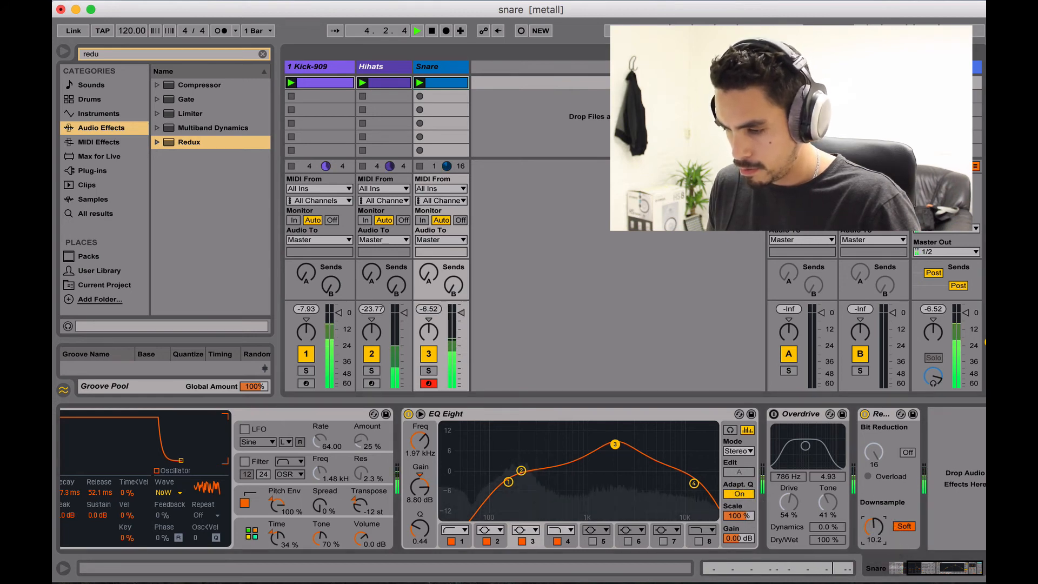
{"action": "left_click", "coordinate": [902, 525]}
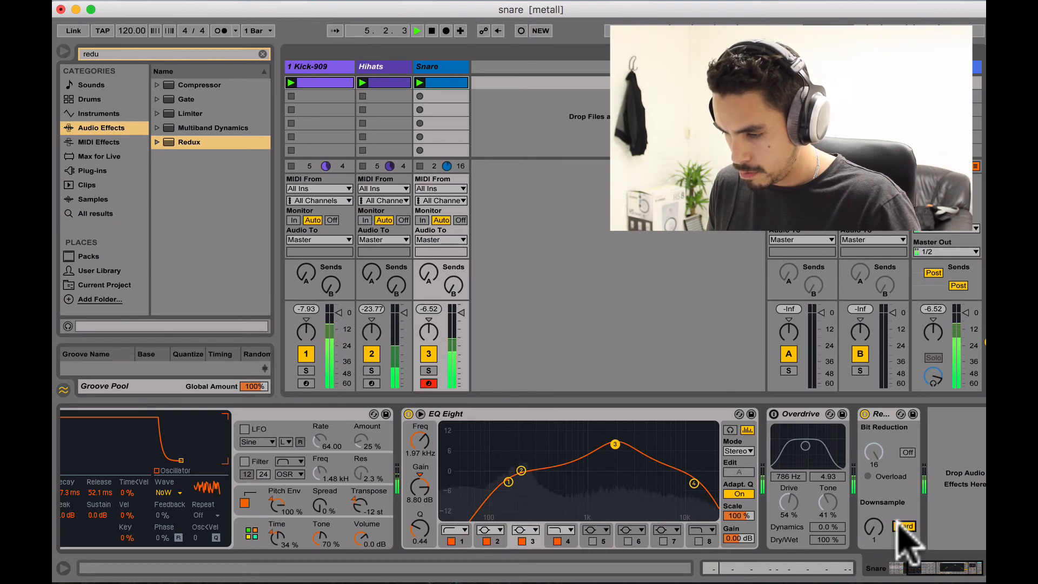
{"action": "left_click_drag", "start_coordinate": [878, 520], "coordinate": [878, 526]}
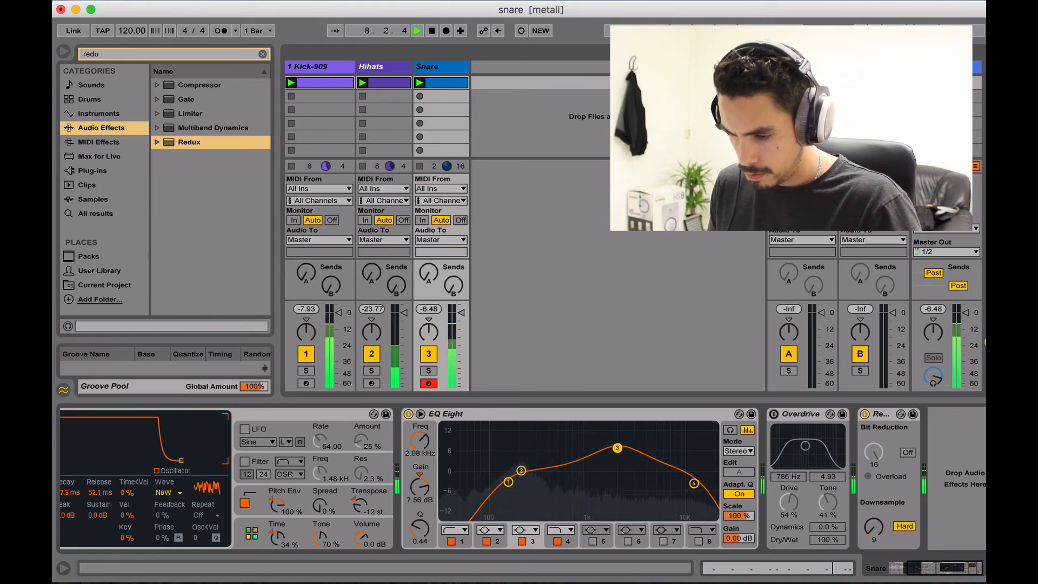
Re-enable Overdrive with 31 % drive, lower the Snare track's volume, and set EQ Eight band 3 to 9.05 dB at 2.79 kHz
{"action": "left_click", "coordinate": [774, 414]}
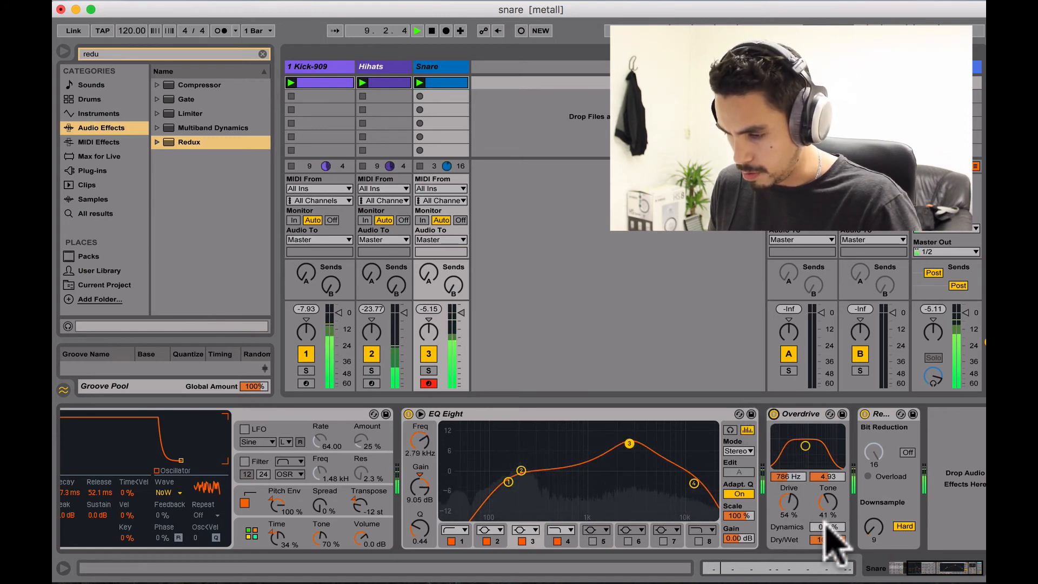
{"action": "left_click_drag", "start_coordinate": [461, 313], "coordinate": [461, 324]}
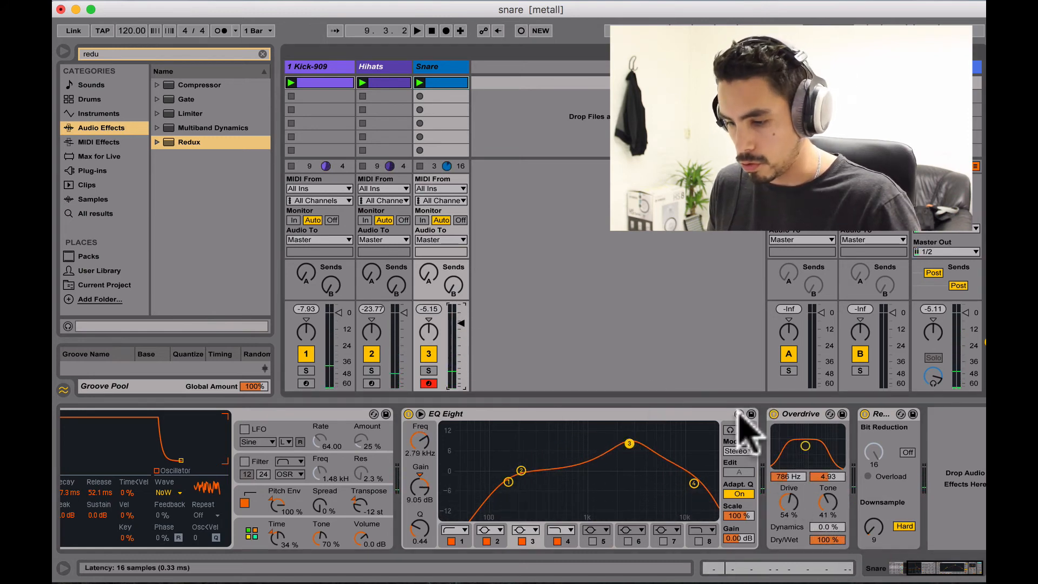
{"action": "key", "text": "space"}
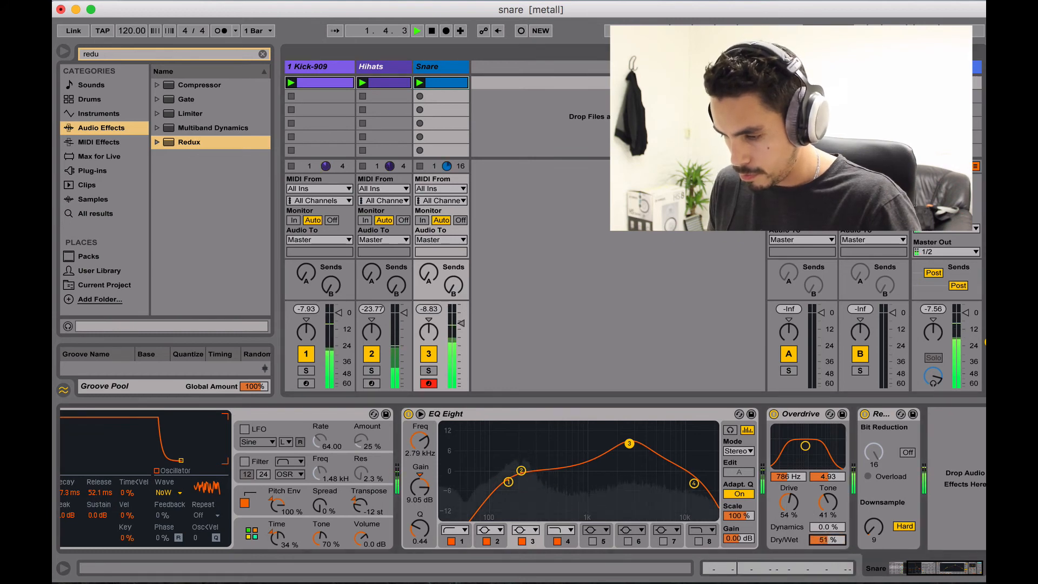
{"action": "left_click_drag", "start_coordinate": [827, 540], "coordinate": [783, 520]}
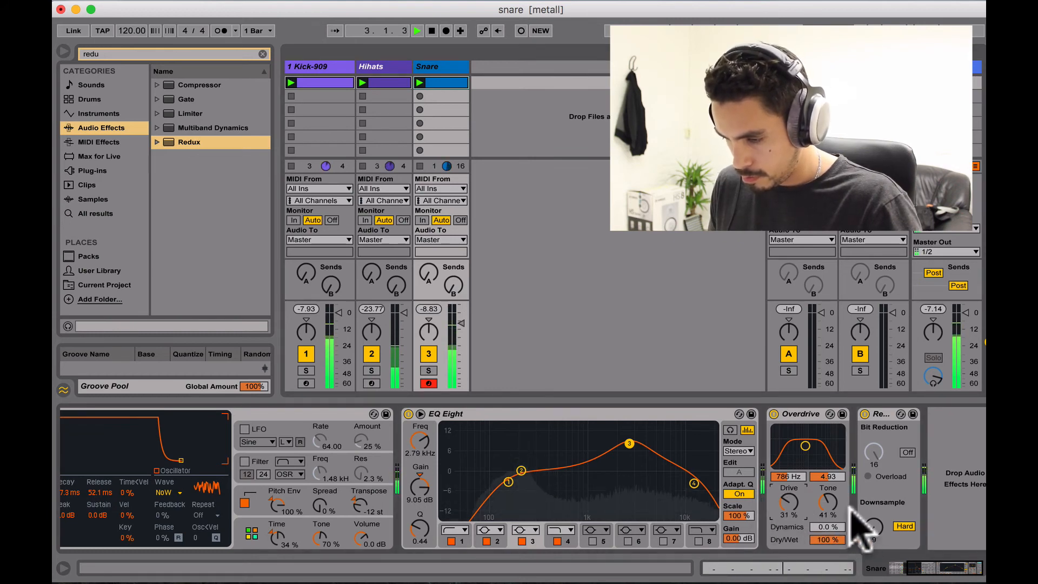
Switch Redux to Soft downsampling at 6.13 and set Overdrive's band to 902 Hz with a 6.17 bandwidth
{"action": "left_click", "coordinate": [902, 526]}
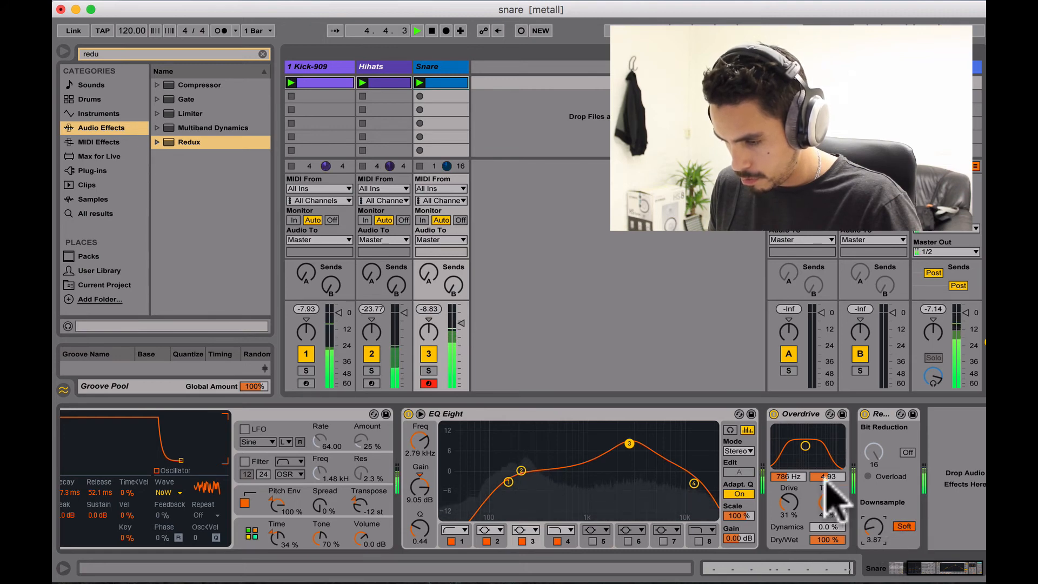
{"action": "left_click_drag", "start_coordinate": [805, 446], "coordinate": [807, 438]}
{"action": "left_click_drag", "start_coordinate": [874, 525], "coordinate": [874, 511]}
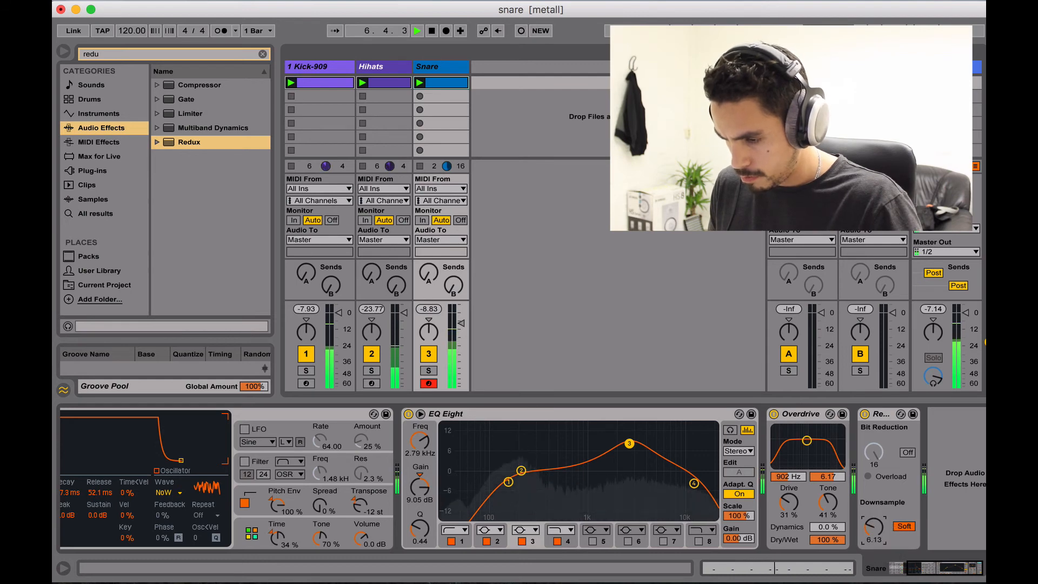
Set Operator's global Time to 0 % and raise the Snare track's volume to -0.5 dB
{"action": "scroll", "coordinate": [289, 551], "scroll_direction": "left", "scroll_amount": 4}
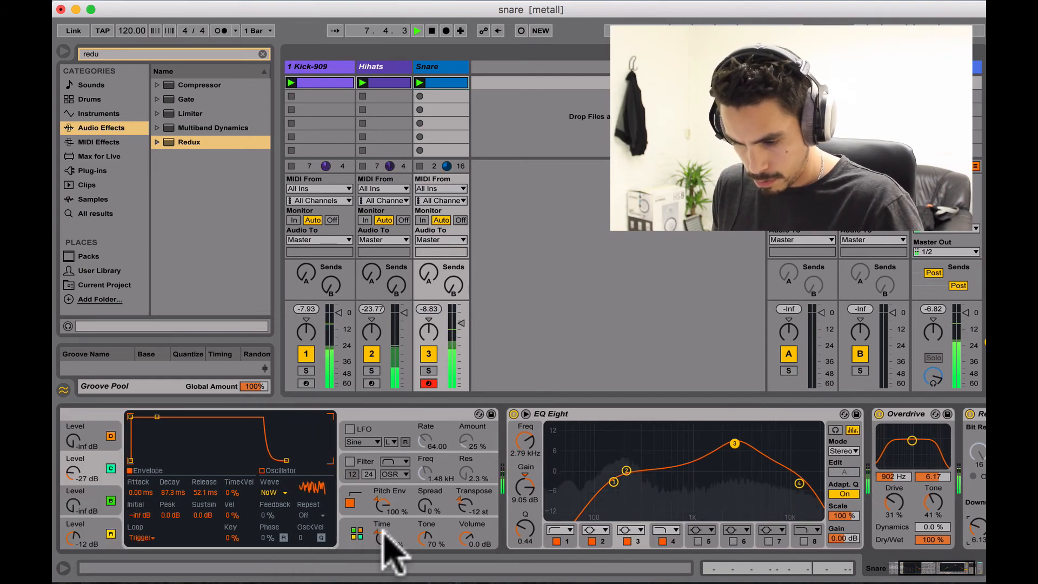
{"action": "left_click", "coordinate": [385, 538]}
{"action": "scroll", "coordinate": [433, 519], "scroll_direction": "right", "scroll_amount": 4}
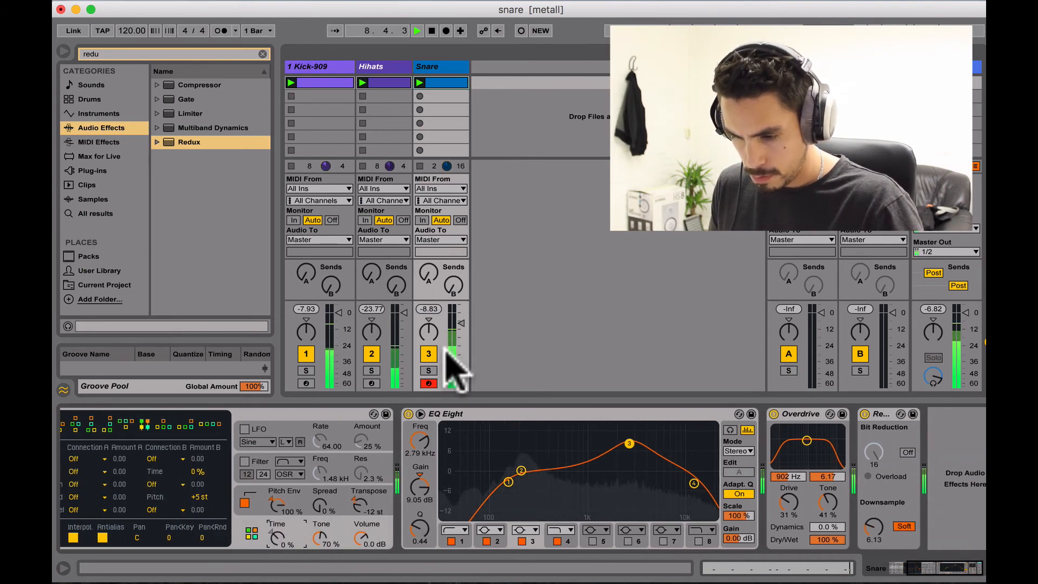
{"action": "left_click_drag", "start_coordinate": [448, 360], "coordinate": [449, 363]}
{"action": "left_click_drag", "start_coordinate": [462, 314], "coordinate": [462, 316]}
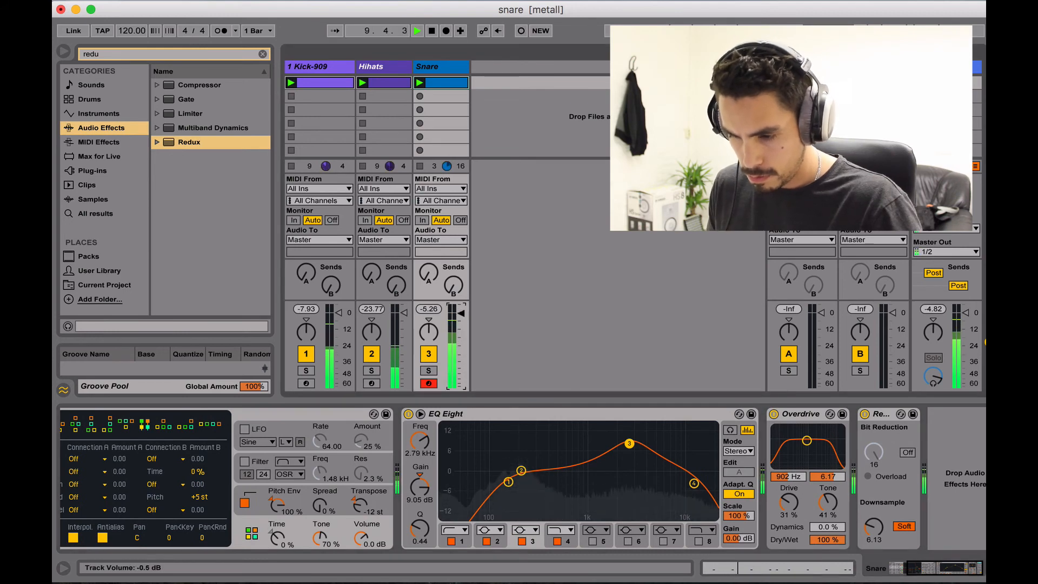
Try a longer envelope release on oscillator C and a different global Time, and return Time to 0 %
{"action": "scroll", "coordinate": [243, 537], "scroll_direction": "left", "scroll_amount": 5}
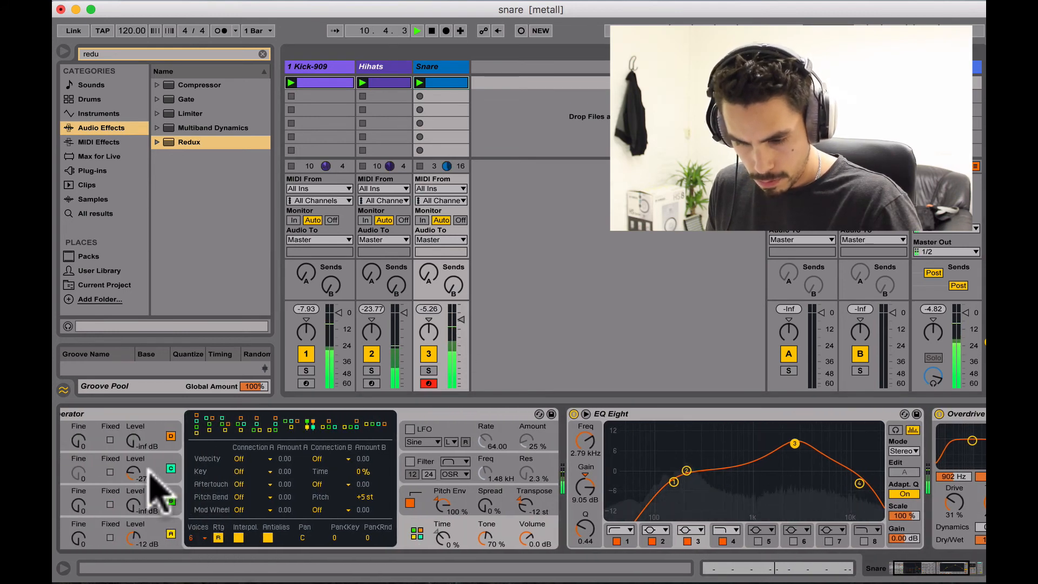
{"action": "left_click", "coordinate": [167, 456]}
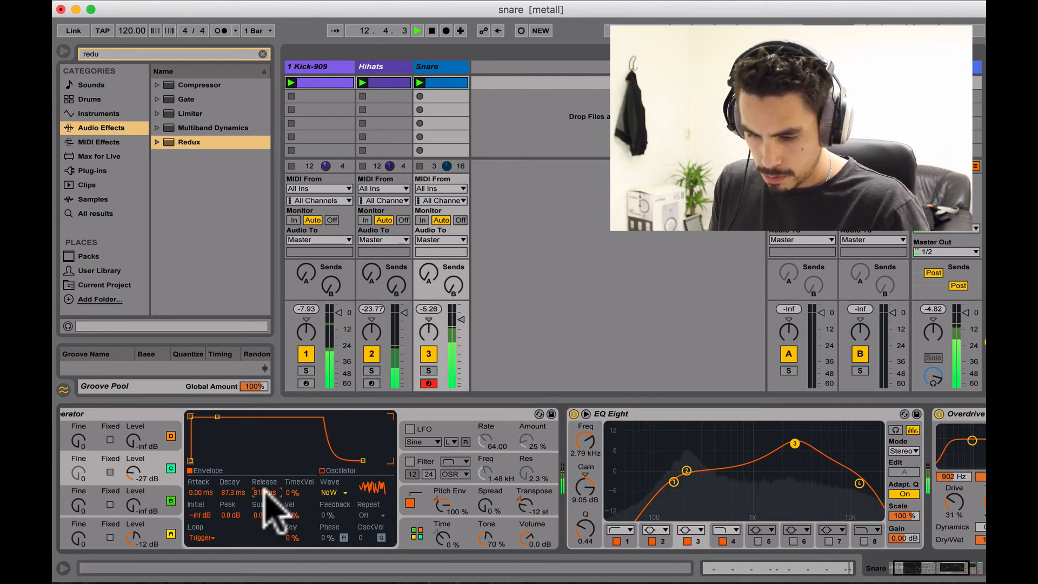
{"action": "left_click_drag", "start_coordinate": [442, 536], "coordinate": [442, 547]}
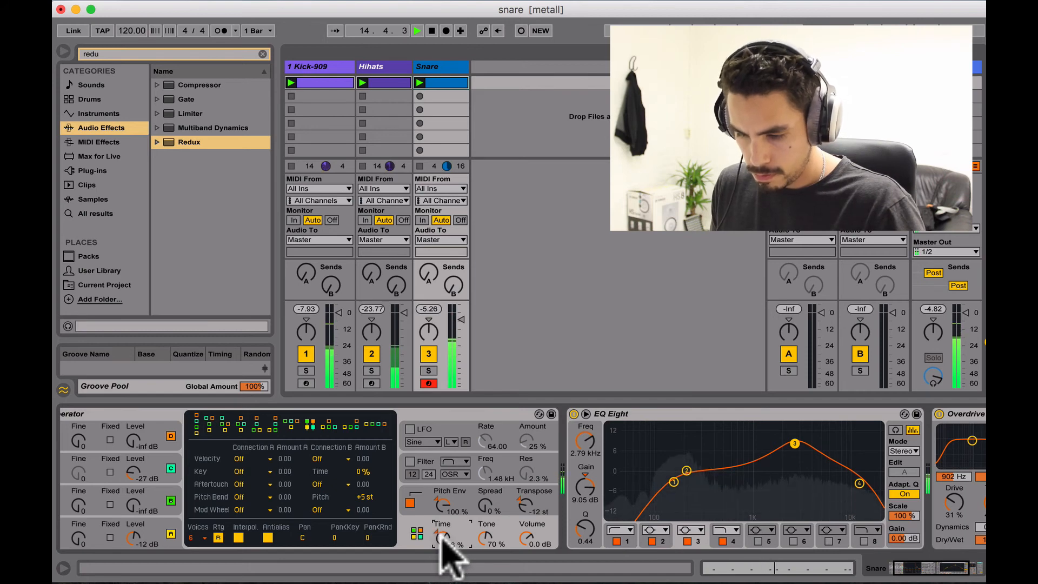
{"action": "key", "text": "Delete"}
{"action": "scroll", "coordinate": [545, 500], "scroll_direction": "right", "scroll_amount": 5}
{"action": "scroll", "coordinate": [524, 487], "scroll_direction": "left", "scroll_amount": 6}
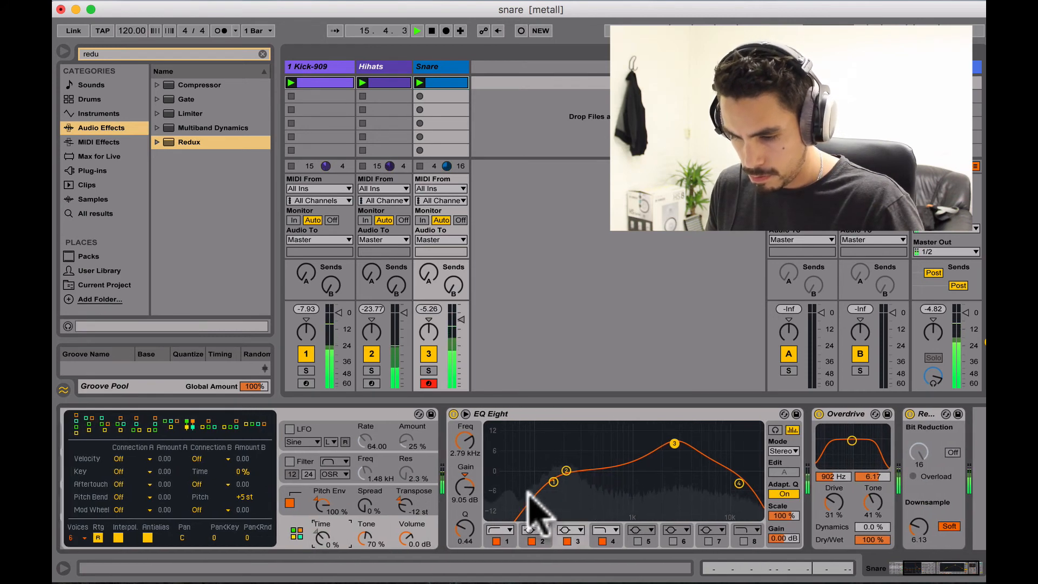
Compare noise levels on oscillator C during playback, set its level to -28 dB, and stop the loop
{"action": "left_click", "coordinate": [162, 473]}
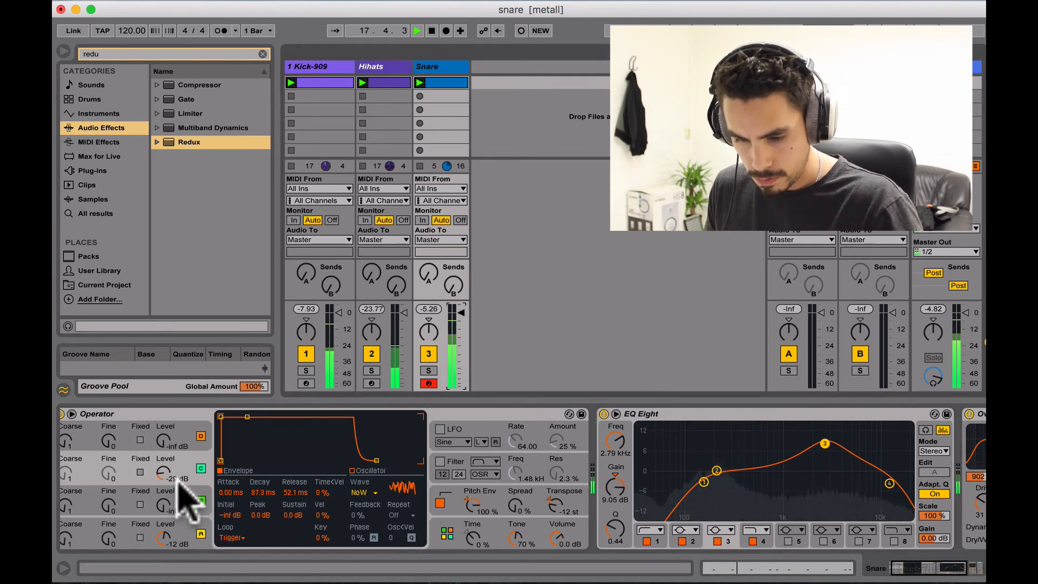
{"action": "left_click_drag", "start_coordinate": [177, 477], "coordinate": [176, 489]}
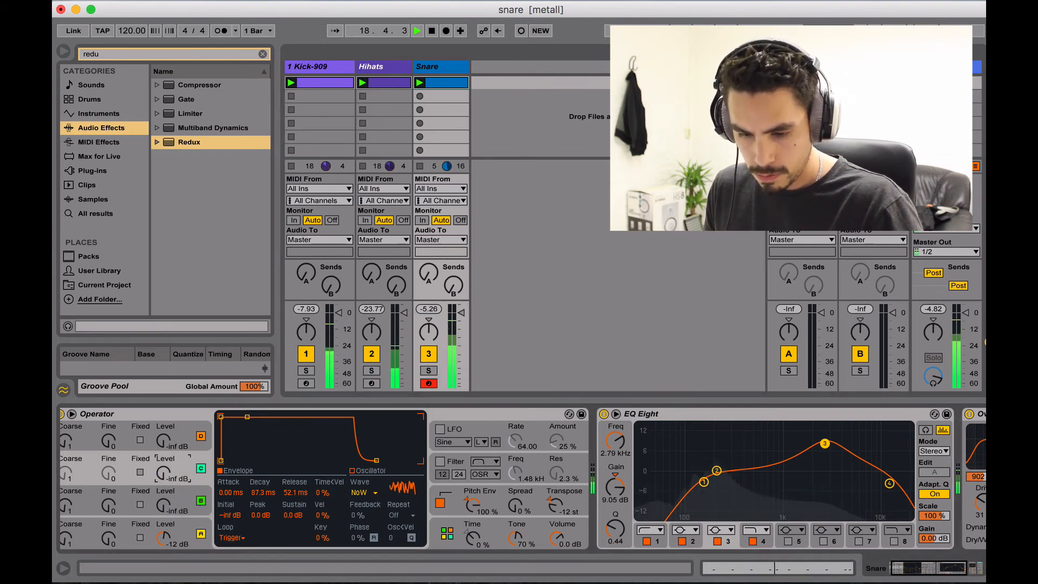
{"action": "left_click_drag", "start_coordinate": [163, 473], "coordinate": [163, 464]}
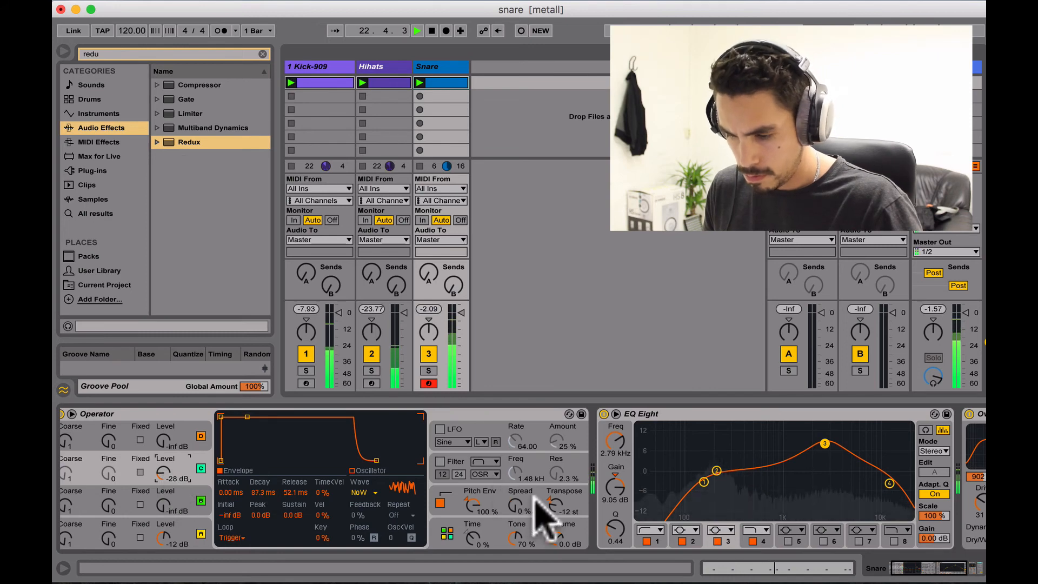
{"action": "key", "text": "space"}
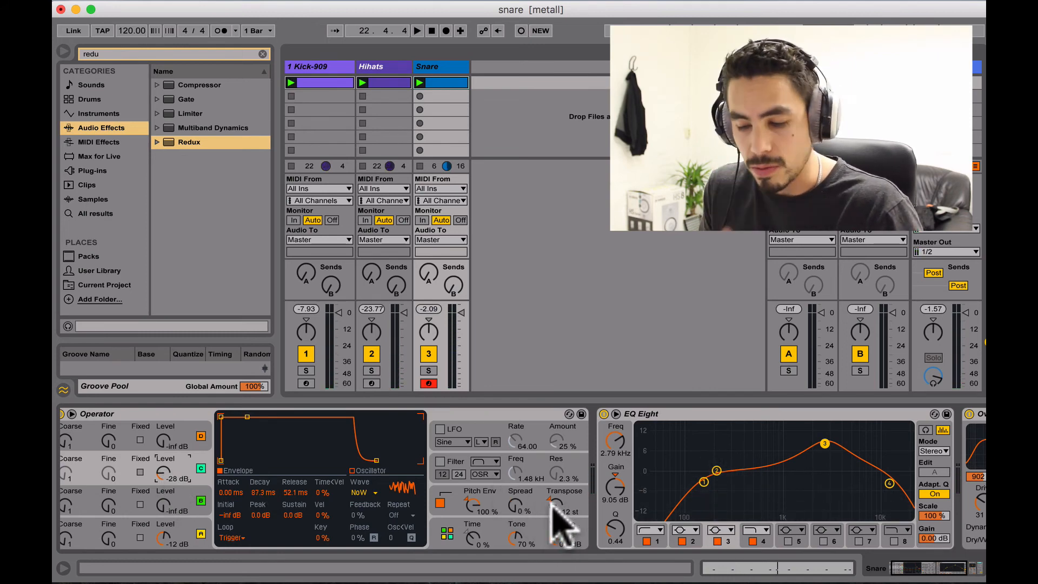
Play the loop from the start and set Operator's Transpose to -24 st
{"action": "key", "text": "space"}
{"action": "left_click_drag", "start_coordinate": [554, 503], "coordinate": [554, 527]}
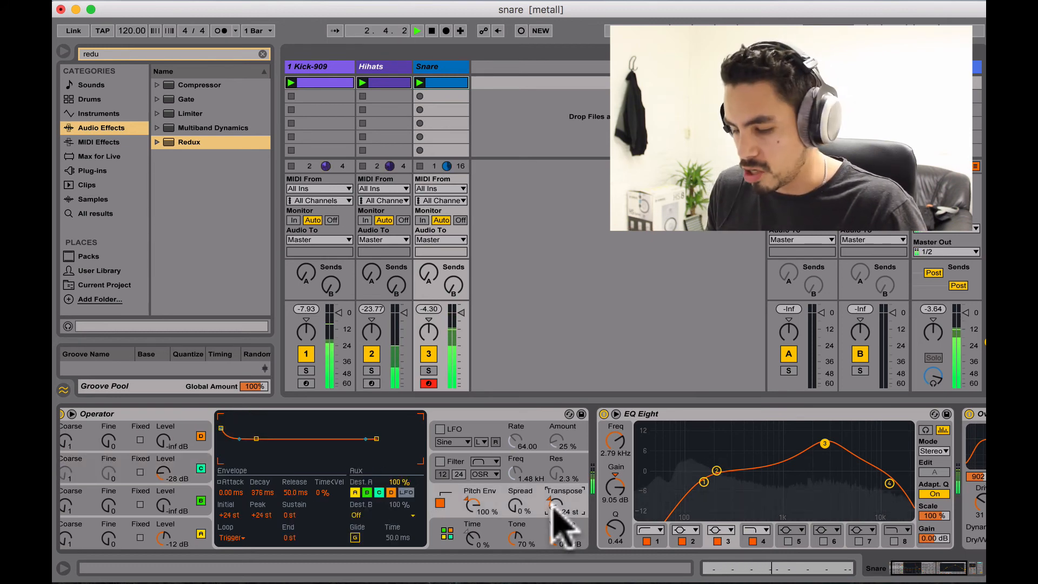
Set the decay of oscillator A's envelope to 267 ms while the loop plays
{"action": "left_click", "coordinate": [206, 541]}
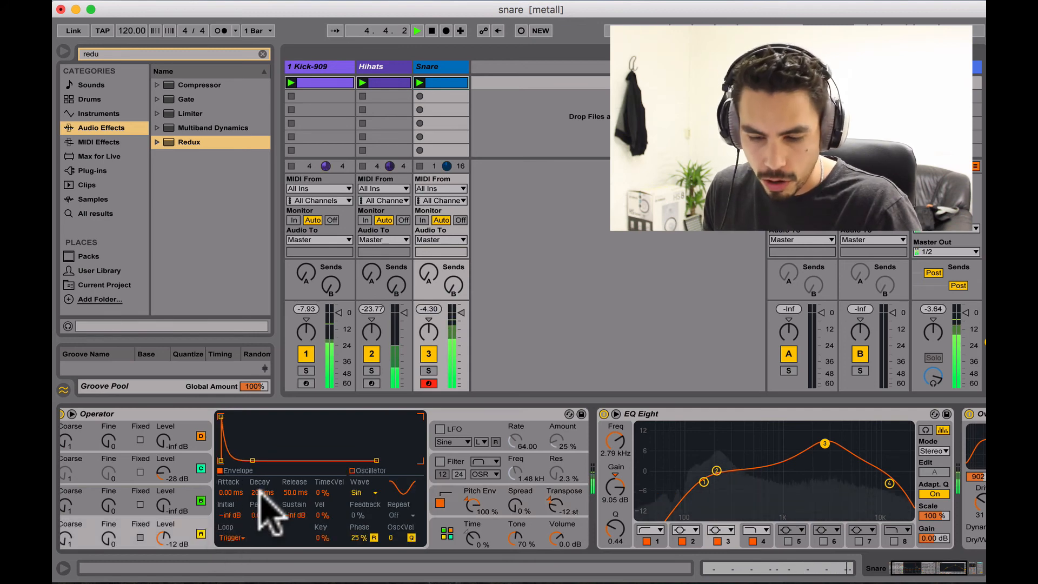
{"action": "left_click_drag", "start_coordinate": [259, 491], "coordinate": [259, 464]}
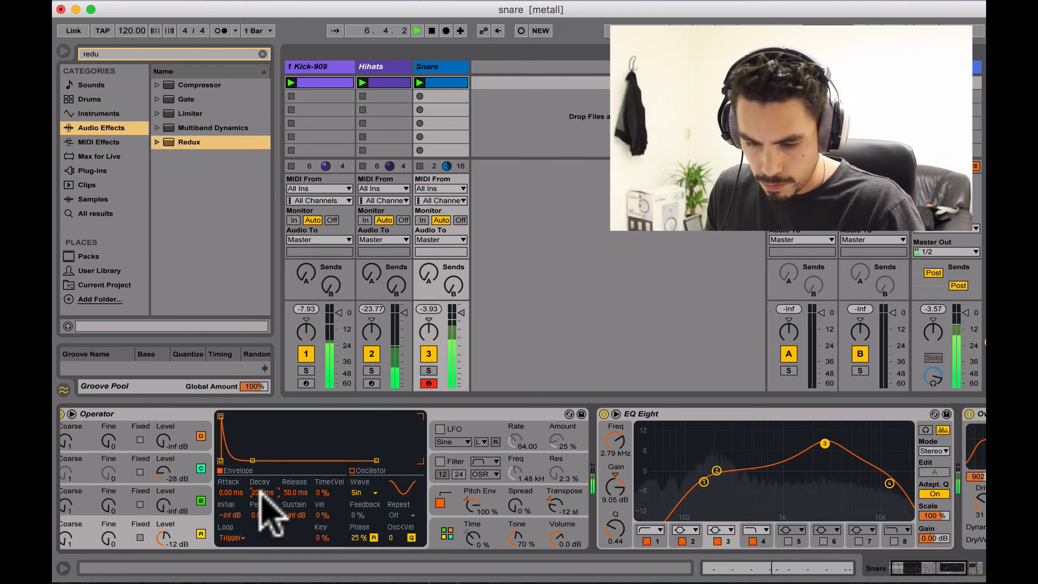
{"action": "left_click_drag", "start_coordinate": [260, 492], "coordinate": [260, 514]}
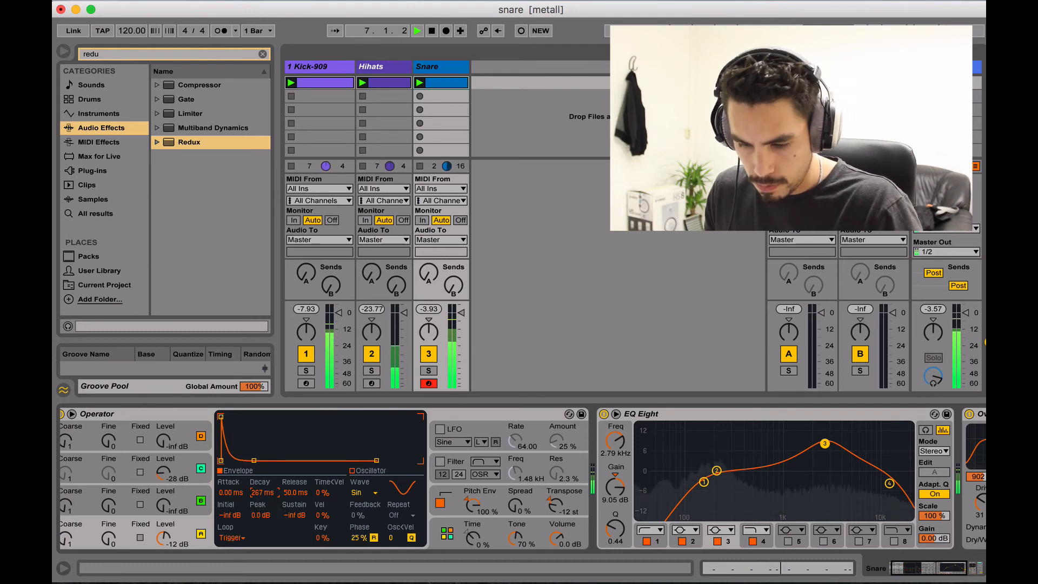
Shorten oscillator C's noise envelope to 80.1 ms decay and 87.3 ms release, restarting the loop to audition it
{"action": "left_click", "coordinate": [167, 471]}
{"action": "mouse_move", "coordinate": [287, 484]}
{"action": "left_mouse_down"}
{"action": "mouse_move", "coordinate": [287, 468]}
{"action": "mouse_move", "coordinate": [285, 503]}
{"action": "left_mouse_up"}
{"action": "key", "text": "space"}
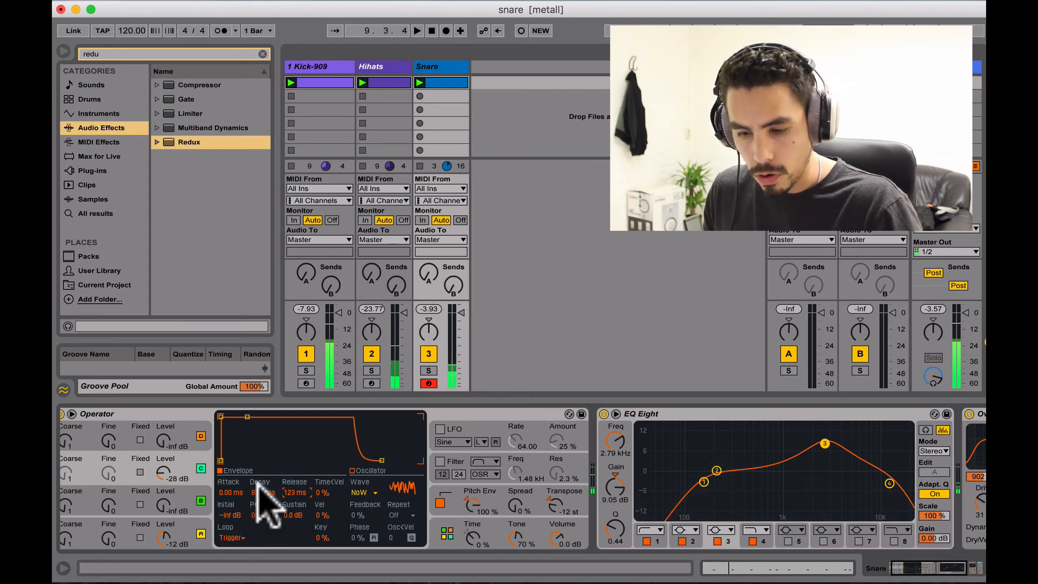
{"action": "key", "text": "space"}
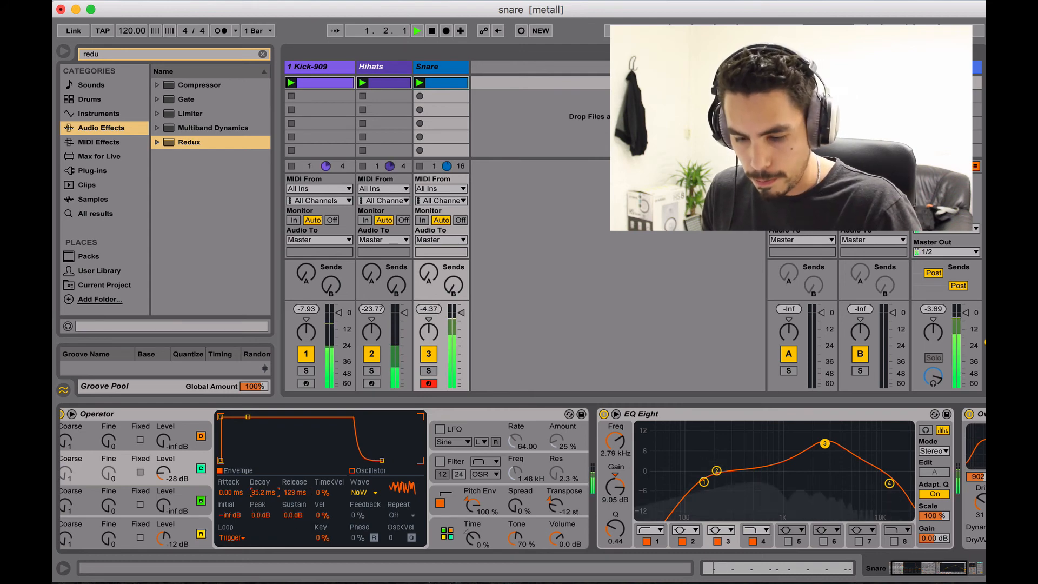
{"action": "left_click_drag", "start_coordinate": [285, 489], "coordinate": [285, 470]}
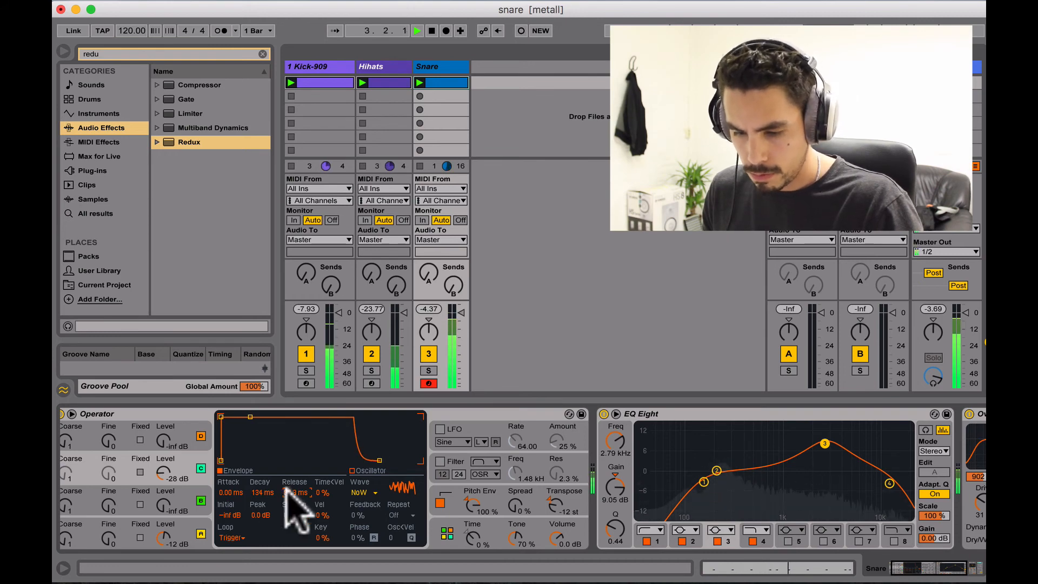
{"action": "left_click", "coordinate": [260, 486]}
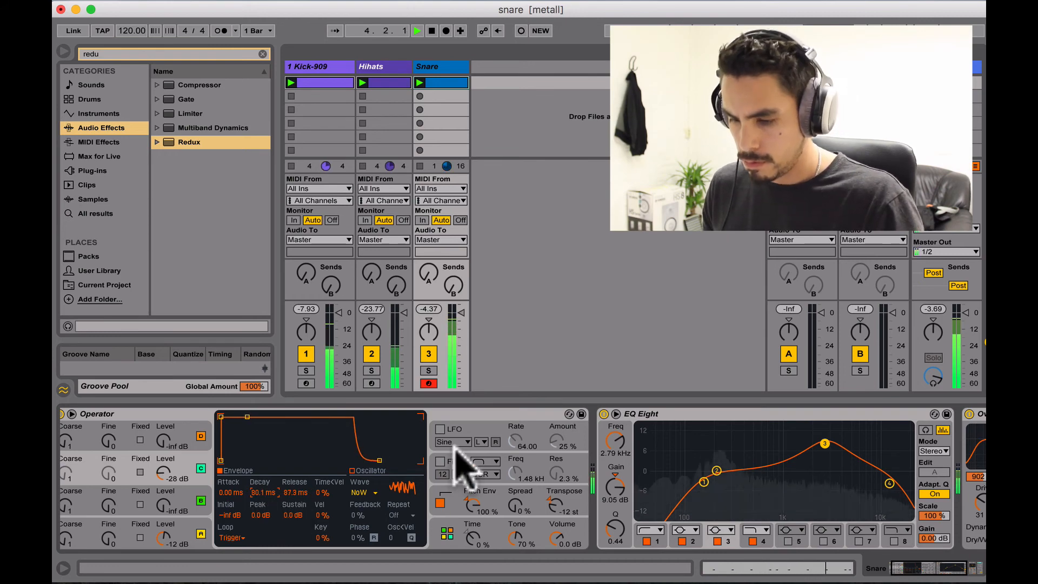
Bypass Redux and set Overdrive's bandwidth to 6.70 and its Drive to 57 %
{"action": "scroll", "coordinate": [648, 476], "scroll_direction": "right", "scroll_amount": 5}
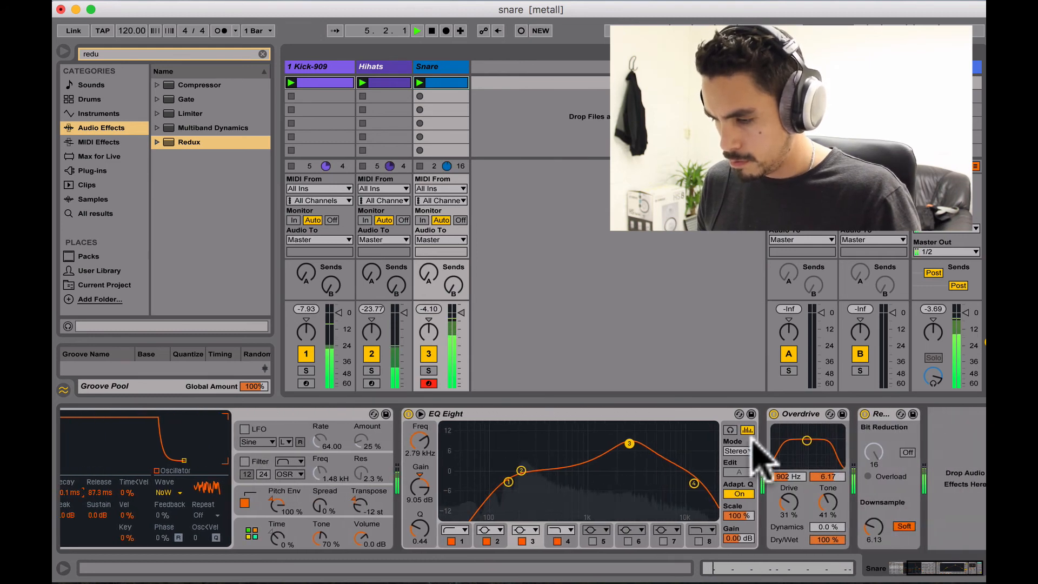
{"action": "left_click", "coordinate": [865, 414]}
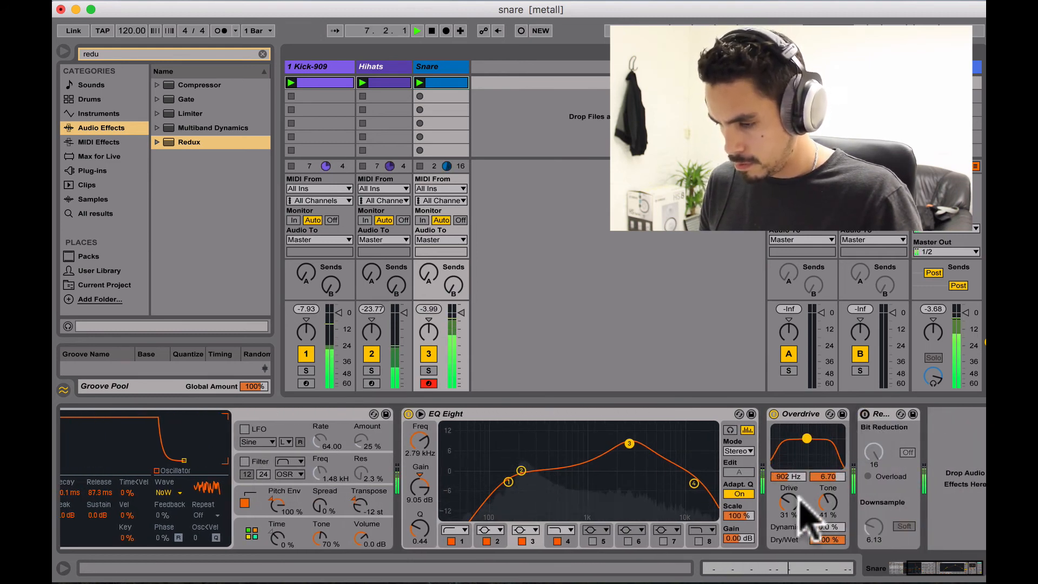
{"action": "left_click_drag", "start_coordinate": [794, 498], "coordinate": [795, 469]}
Lower the Snare track's volume, move EQ Eight's band 3 to 3.41 kHz at 9.30 dB, and stop playback
{"action": "left_click_drag", "start_coordinate": [460, 336], "coordinate": [460, 324]}
{"action": "mouse_move", "coordinate": [636, 442]}
{"action": "left_mouse_down"}
{"action": "mouse_move", "coordinate": [582, 444]}
{"action": "mouse_move", "coordinate": [637, 442]}
{"action": "left_mouse_up"}
{"action": "key", "text": "space"}
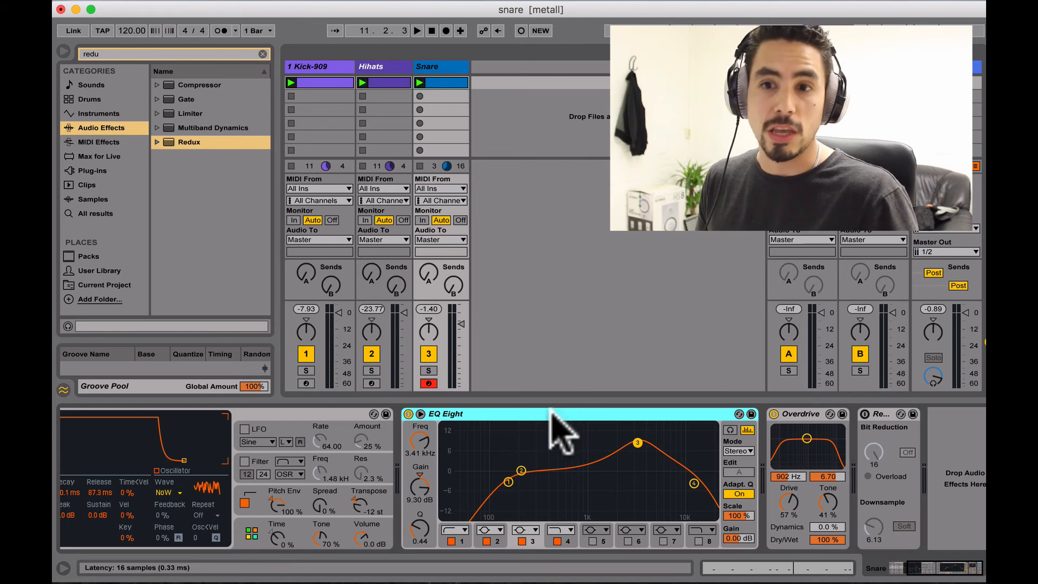
Fold EQ Eight, search the audio effects for "fil", and insert Auto Filter between EQ Eight and Overdrive
{"action": "double_click", "coordinate": [550, 411]}
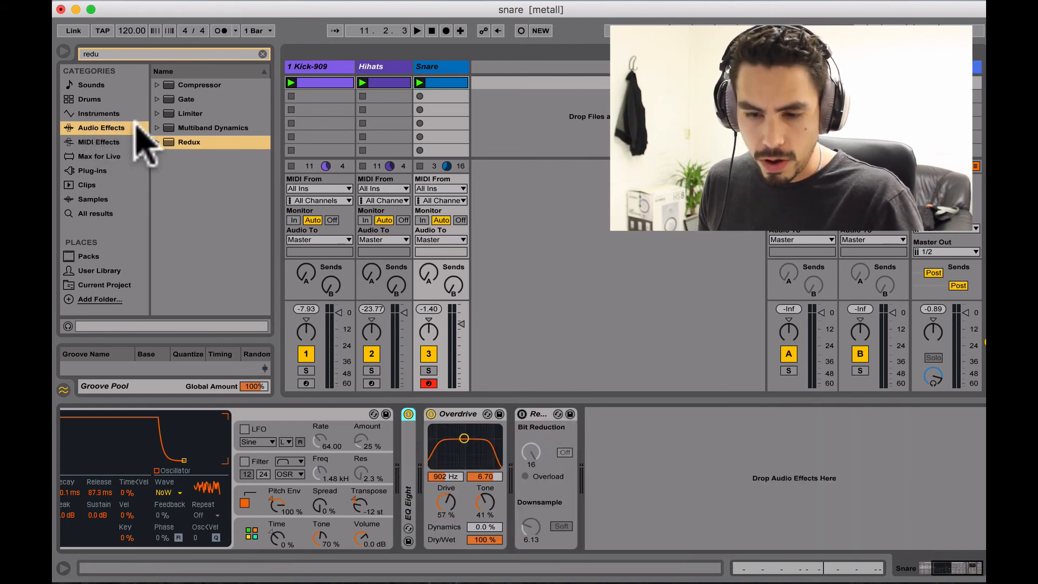
{"action": "left_click", "coordinate": [111, 54]}
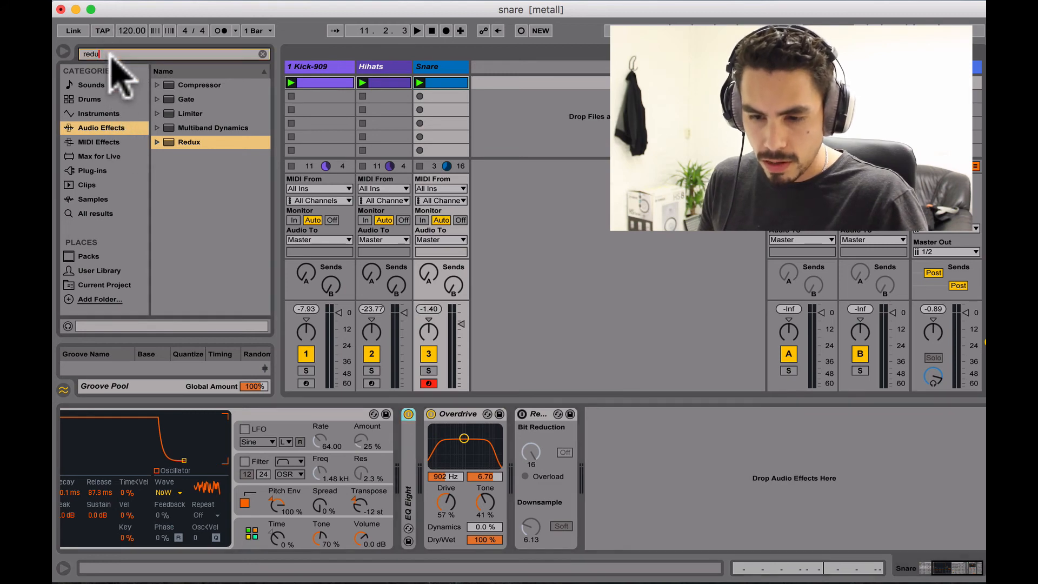
{"action": "key", "text": "BackSpace"}
{"action": "type", "text": "fil"}
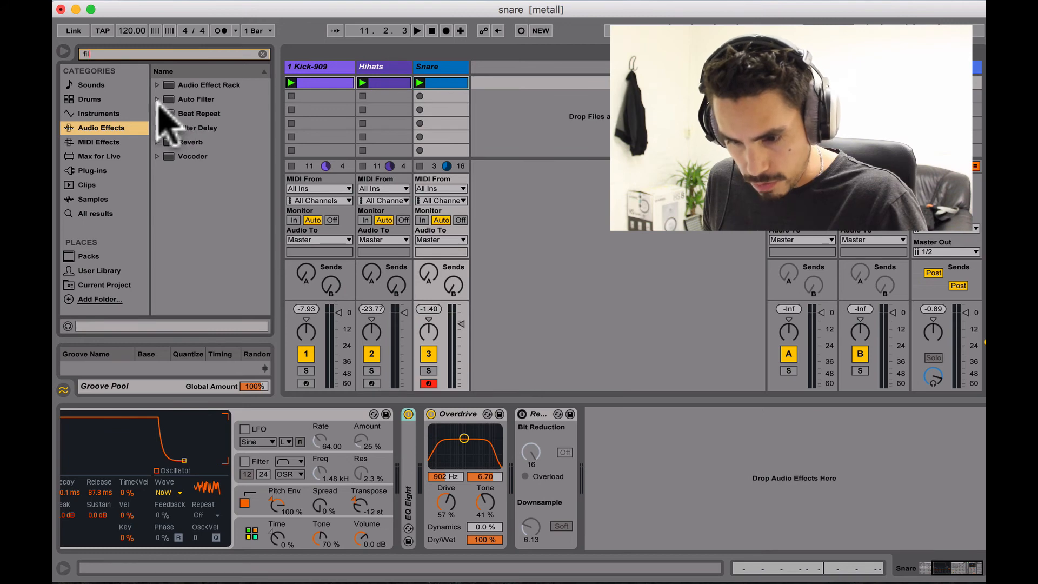
{"action": "left_click_drag", "start_coordinate": [165, 103], "coordinate": [432, 484]}
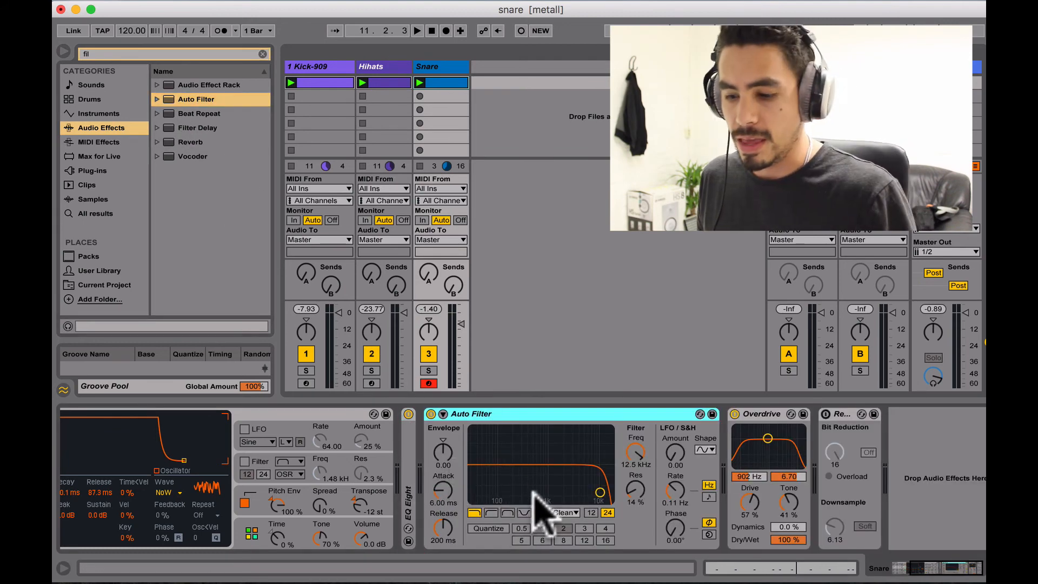
Switch Auto Filter to band-pass at 1.17 kHz with 37 % resonance and audition the loop
{"action": "left_click", "coordinate": [507, 512]}
{"action": "left_click_drag", "start_coordinate": [599, 492], "coordinate": [551, 478]}
{"action": "key", "text": "space"}
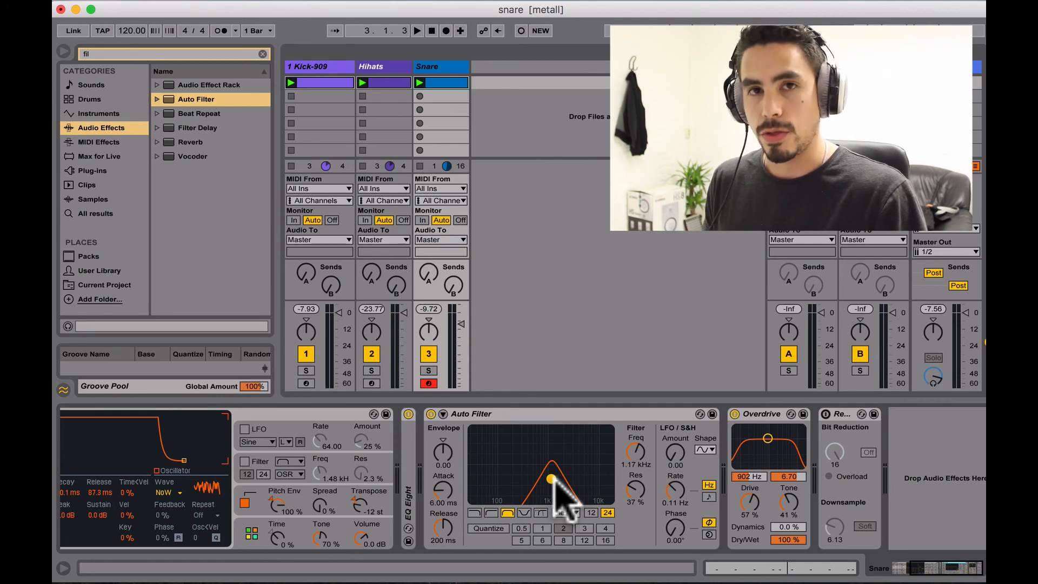
Set Auto Filter's slope to 12 dB, its frequency to 1.05 kHz and its resonance to 17 % during playback
{"action": "left_click", "coordinate": [590, 512]}
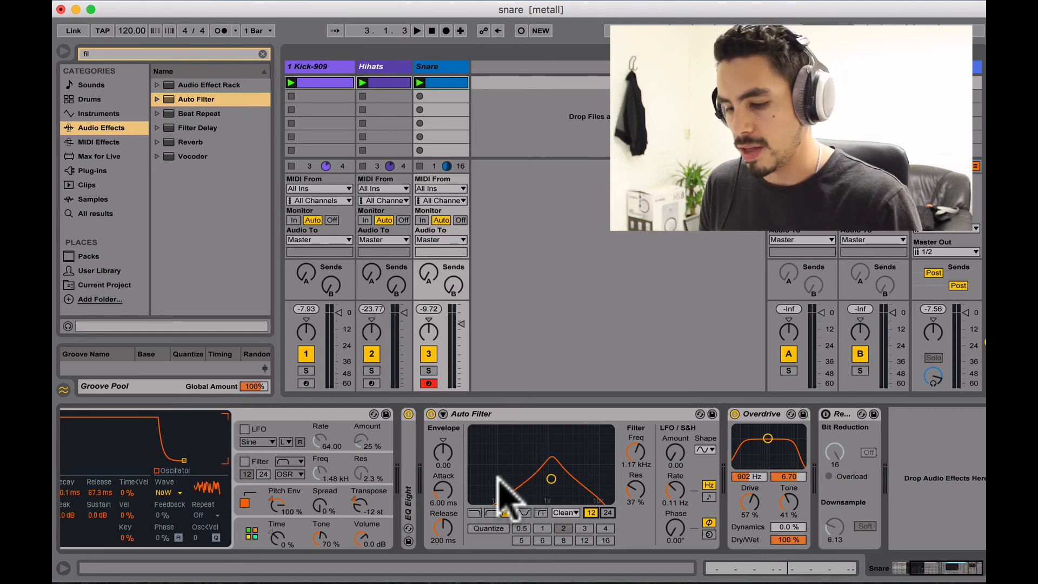
{"action": "key", "text": "space"}
{"action": "mouse_move", "coordinate": [551, 478]}
{"action": "left_mouse_down"}
{"action": "mouse_move", "coordinate": [537, 481]}
{"action": "mouse_move", "coordinate": [552, 484]}
{"action": "left_mouse_up"}
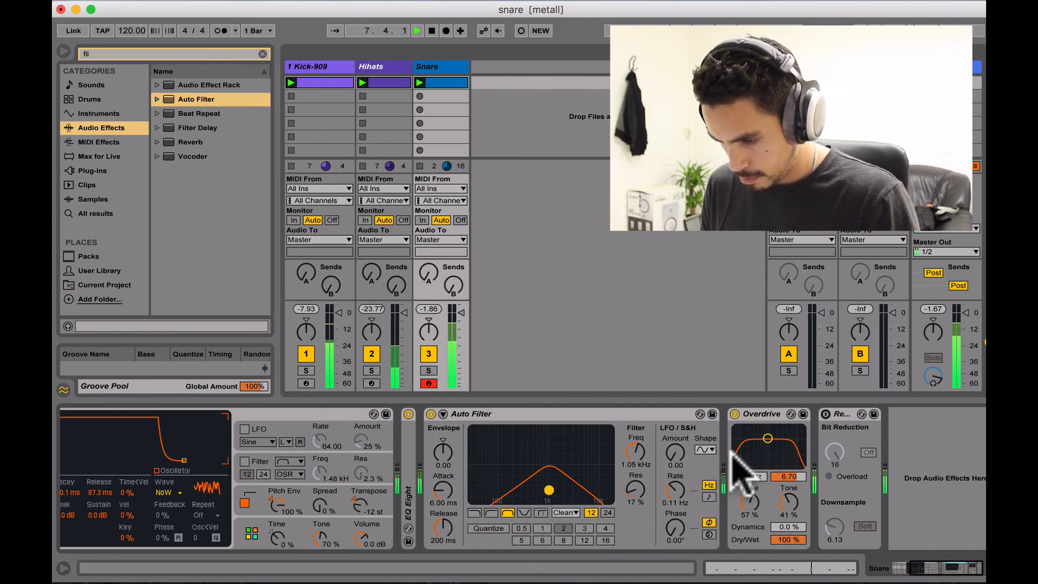
Set Overdrive's Tone to 29 % and return the Snare track's volume to 0 dB
{"action": "left_click_drag", "start_coordinate": [789, 499], "coordinate": [789, 511]}
{"action": "left_click", "coordinate": [459, 316]}
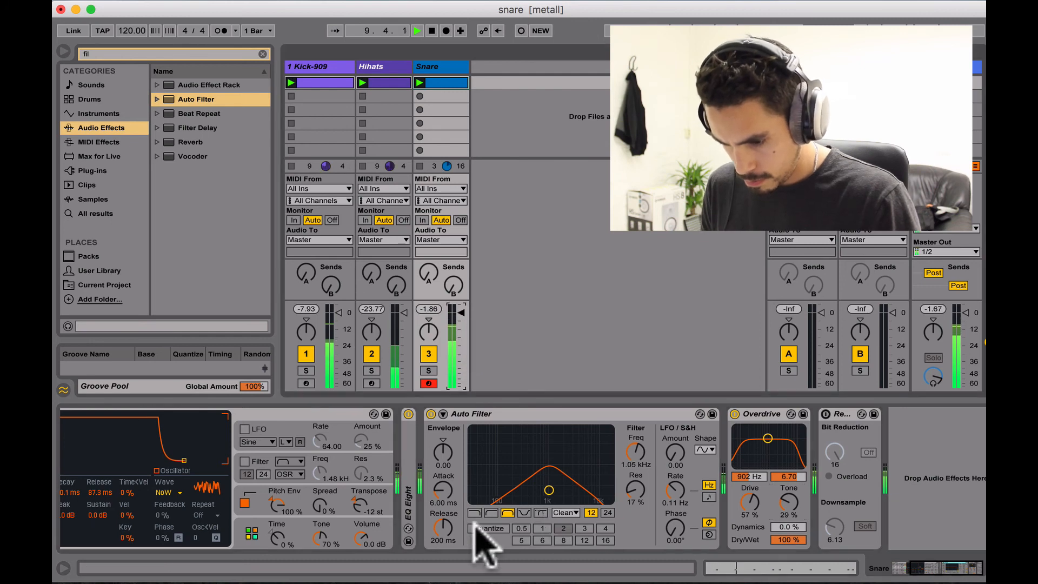
Try Operator's global Time at 39 % and undo the change
{"action": "scroll", "coordinate": [351, 514], "scroll_direction": "left", "scroll_amount": 5}
{"action": "left_click_drag", "start_coordinate": [456, 535], "coordinate": [457, 519]}
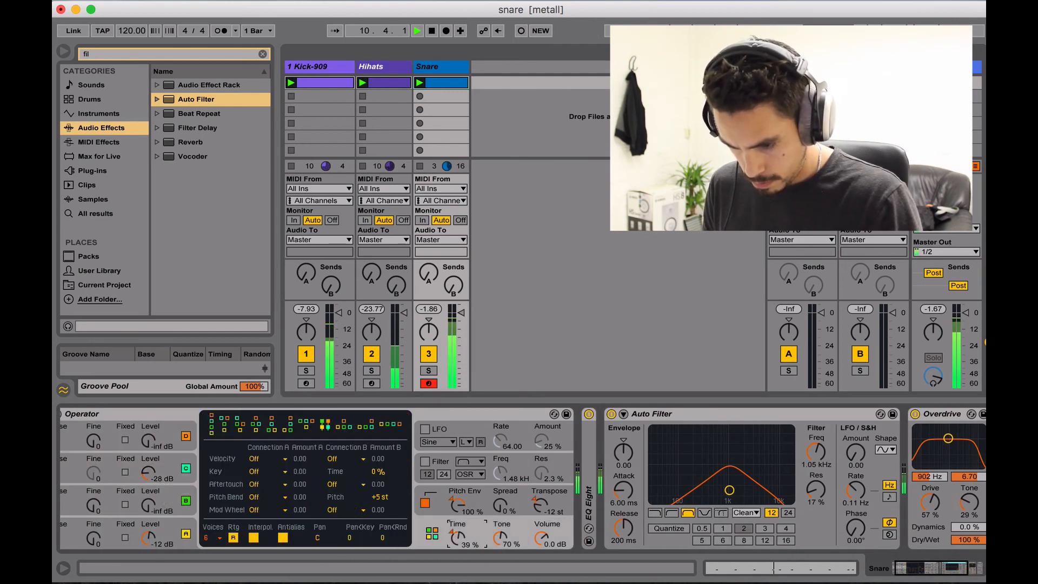
{"action": "key", "text": "super+z"}
Compare the sound without oscillator C, and set its envelope release to 159 ms and its level to -24 dB
{"action": "left_click", "coordinate": [185, 469]}
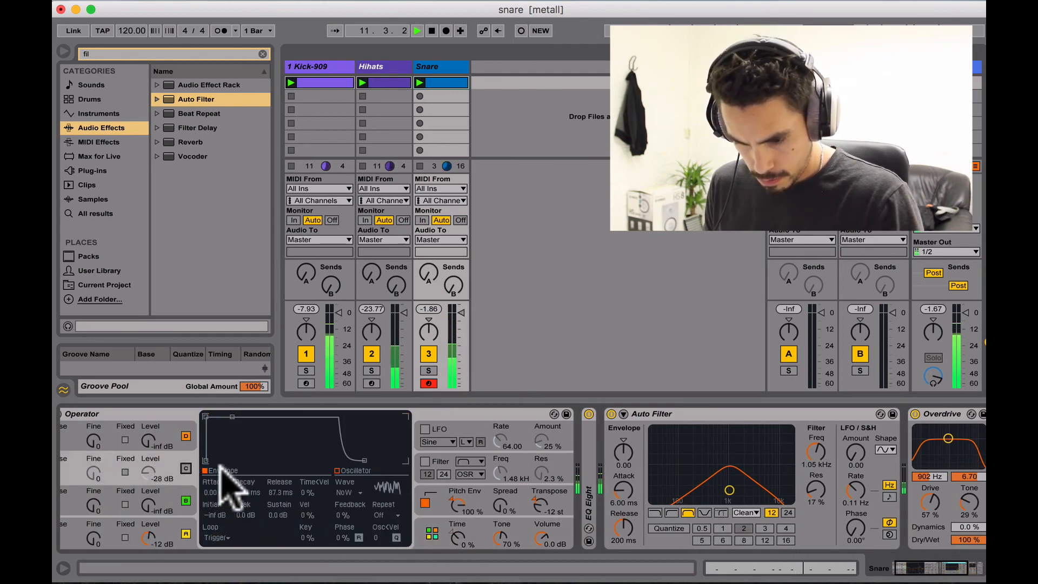
{"action": "left_click", "coordinate": [185, 468]}
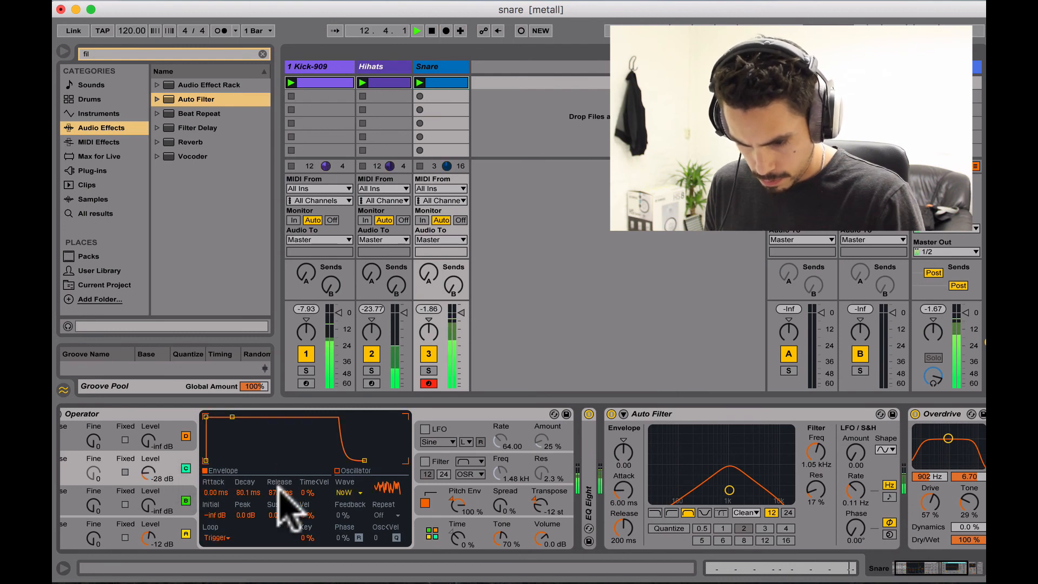
{"action": "mouse_move", "coordinate": [278, 488]}
{"action": "left_mouse_down"}
{"action": "mouse_move", "coordinate": [278, 465]}
{"action": "mouse_move", "coordinate": [278, 484]}
{"action": "left_mouse_up"}
{"action": "left_click_drag", "start_coordinate": [145, 468], "coordinate": [145, 459]}
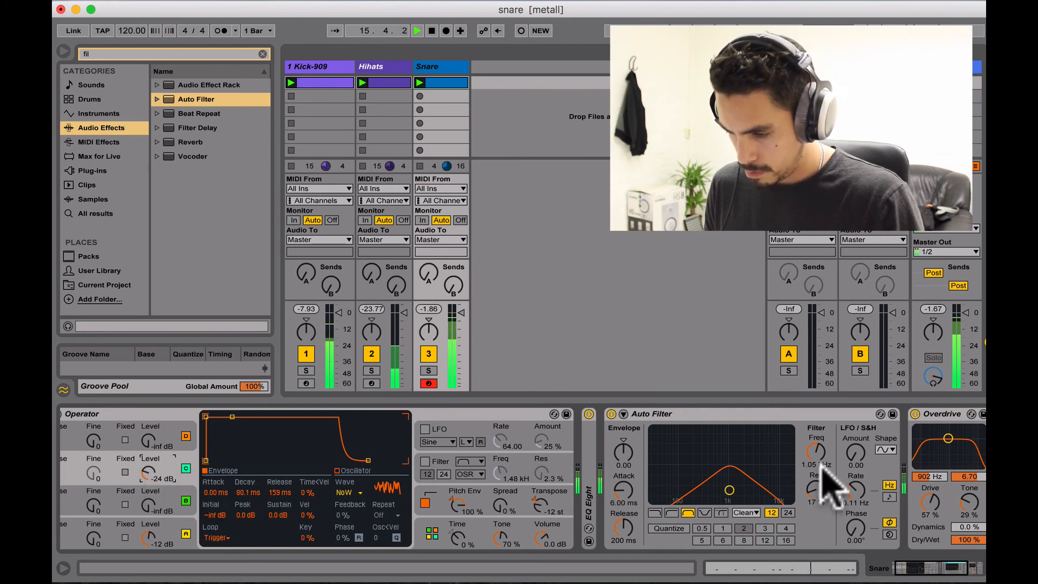
Retune Auto Filter to 1.63 kHz with 24 % resonance, and set Overdrive to 45 % Drive at 842 Hz with 7.76 bandwidth
{"action": "scroll", "coordinate": [768, 487], "scroll_direction": "right", "scroll_amount": 3}
{"action": "left_click_drag", "start_coordinate": [684, 490], "coordinate": [694, 484]}
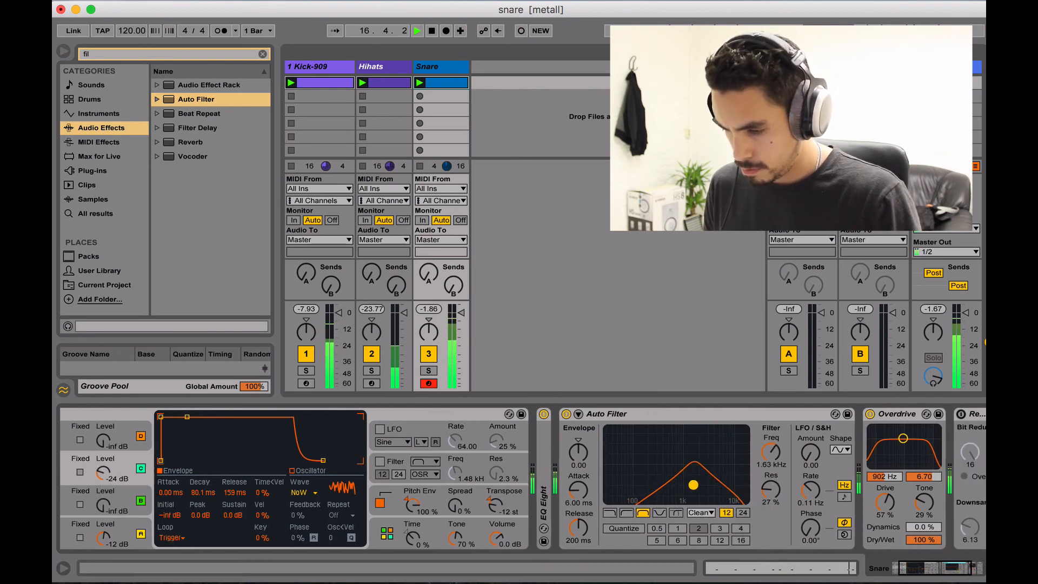
{"action": "scroll", "coordinate": [924, 459], "scroll_direction": "right", "scroll_amount": 3}
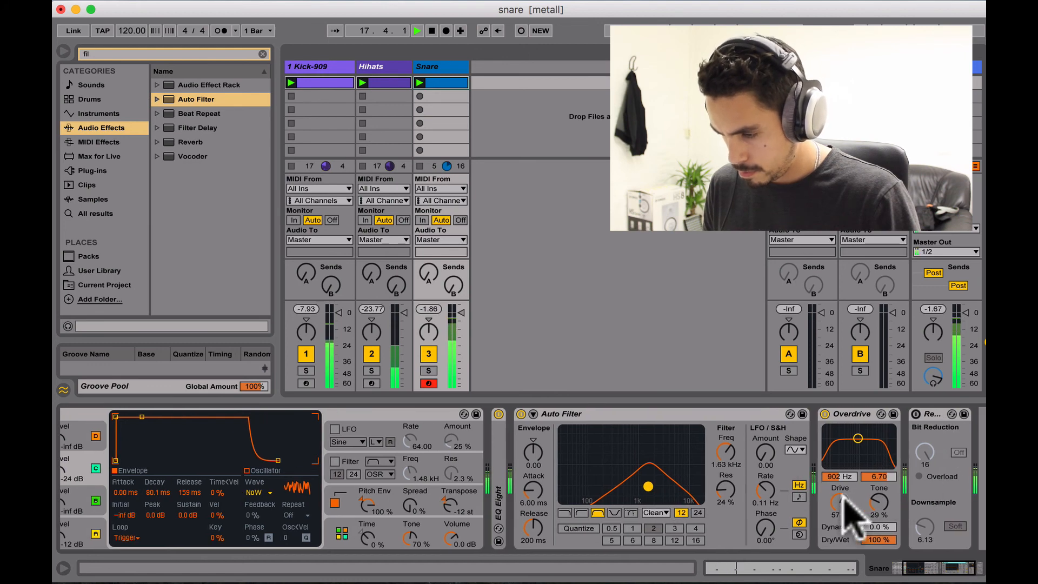
{"action": "mouse_move", "coordinate": [840, 498]}
{"action": "left_mouse_down"}
{"action": "mouse_move", "coordinate": [840, 524]}
{"action": "mouse_move", "coordinate": [836, 495]}
{"action": "mouse_move", "coordinate": [838, 509]}
{"action": "left_mouse_up"}
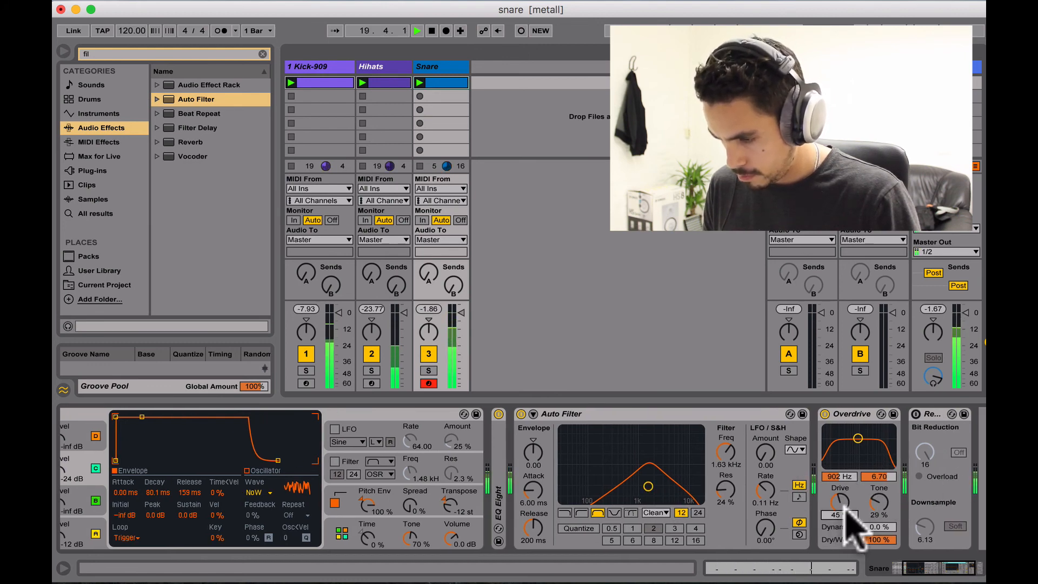
{"action": "left_click_drag", "start_coordinate": [858, 438], "coordinate": [856, 438]}
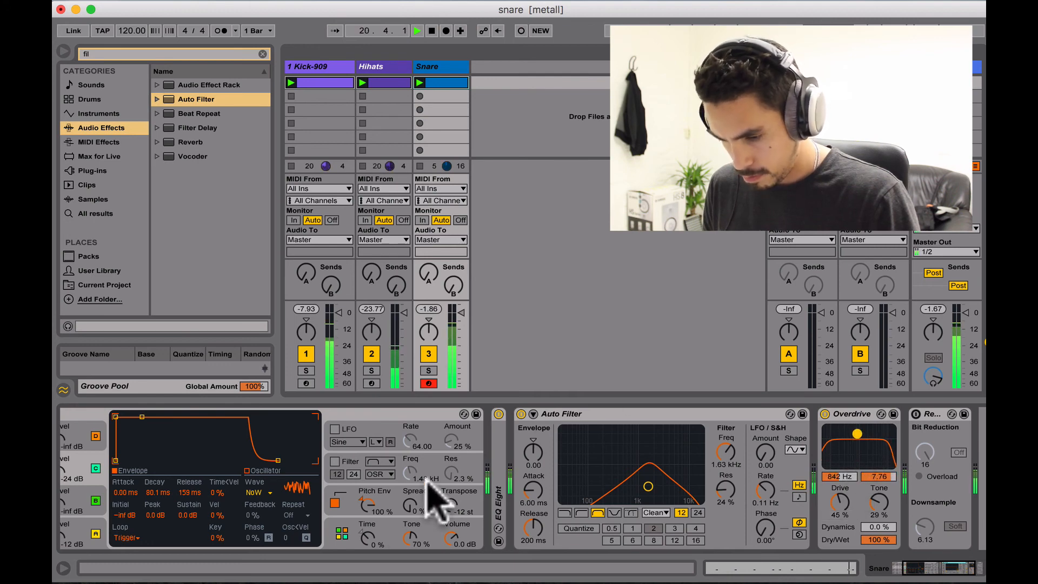
Set oscillator C's level to -27 dB and check the Snare track's volume fader
{"action": "scroll", "coordinate": [324, 502], "scroll_direction": "left", "scroll_amount": 8}
{"action": "left_click_drag", "start_coordinate": [179, 472], "coordinate": [179, 477]}
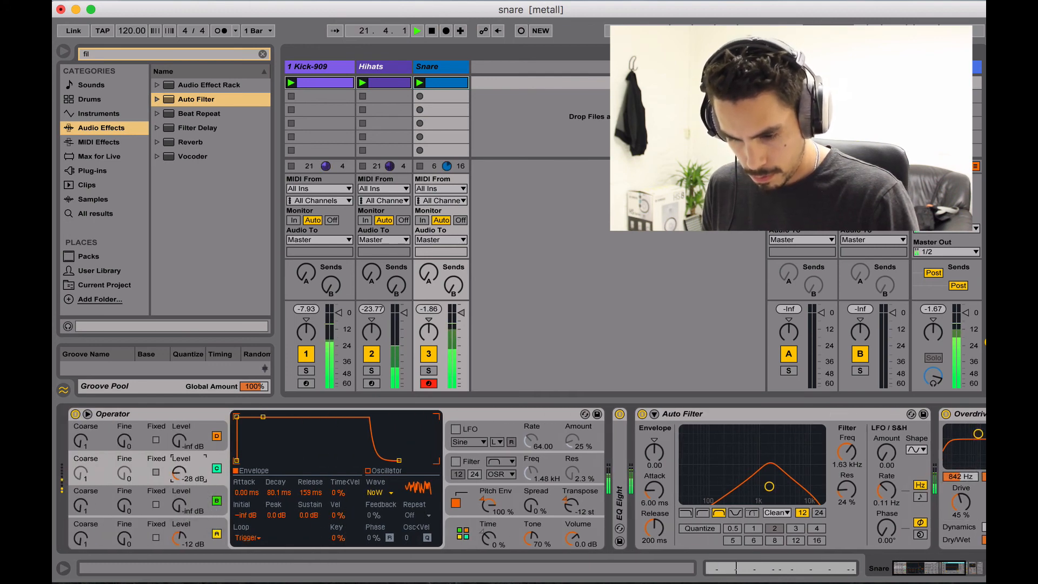
{"action": "left_click", "coordinate": [460, 312]}
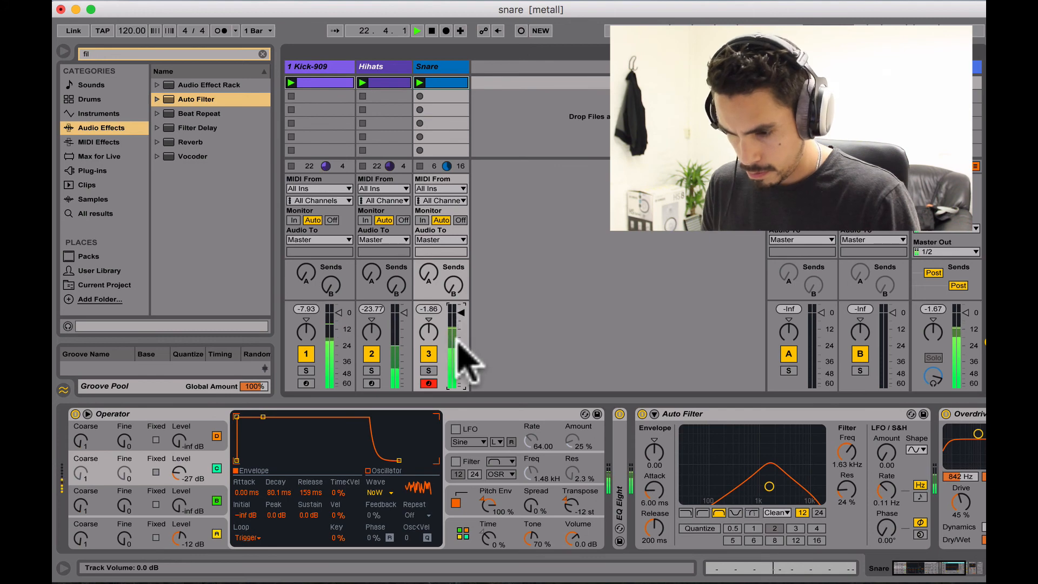
Sweep Auto Filter's band during playback, settle it at 1.51 kHz with 28 % resonance, and stop the loop
{"action": "scroll", "coordinate": [683, 551], "scroll_direction": "right", "scroll_amount": 2}
{"action": "left_click_drag", "start_coordinate": [757, 490], "coordinate": [760, 462]}
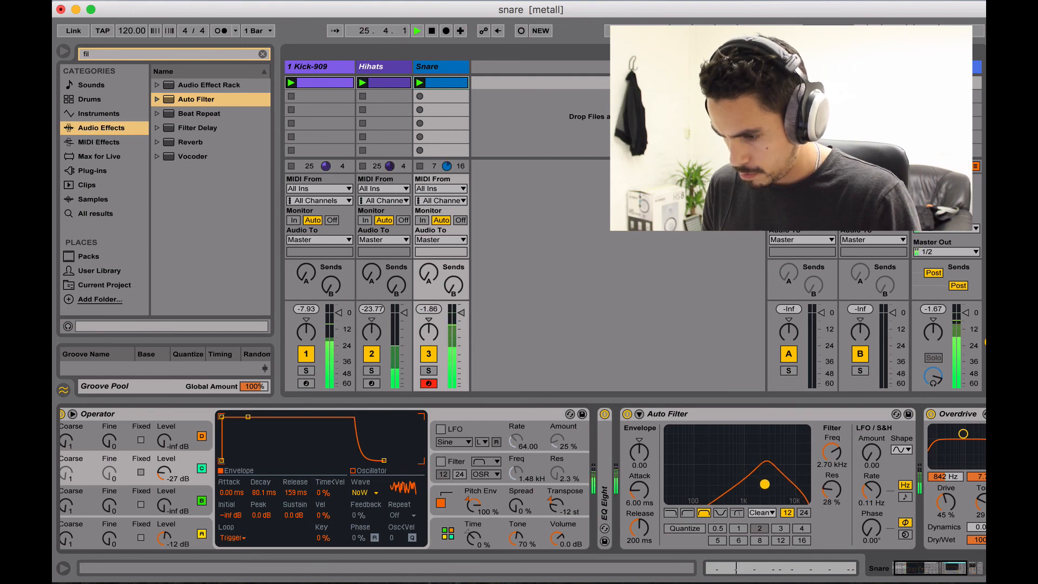
{"action": "left_click_drag", "start_coordinate": [745, 487], "coordinate": [761, 486]}
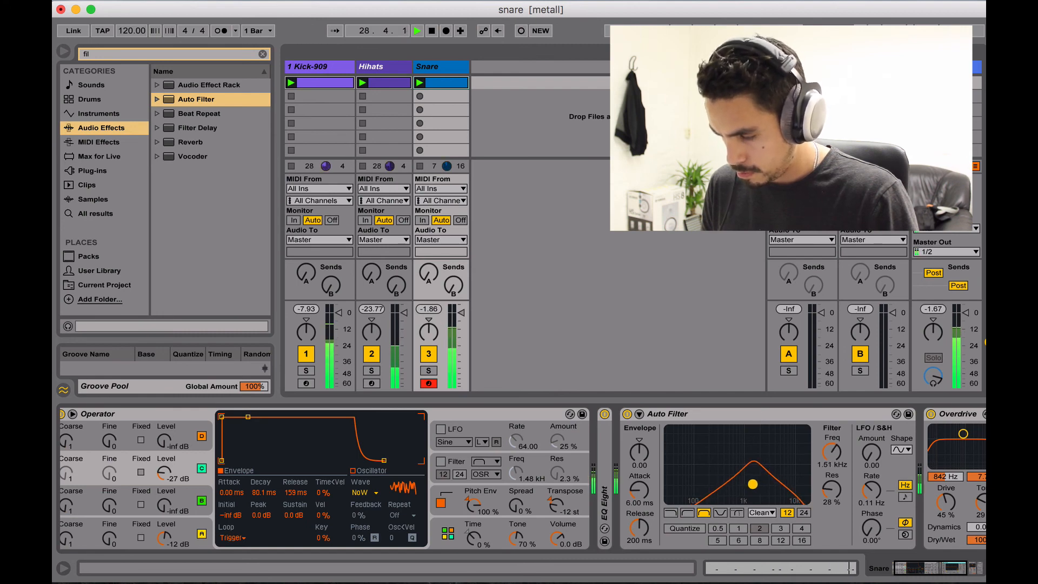
{"action": "scroll", "coordinate": [765, 486], "scroll_direction": "right", "scroll_amount": 5}
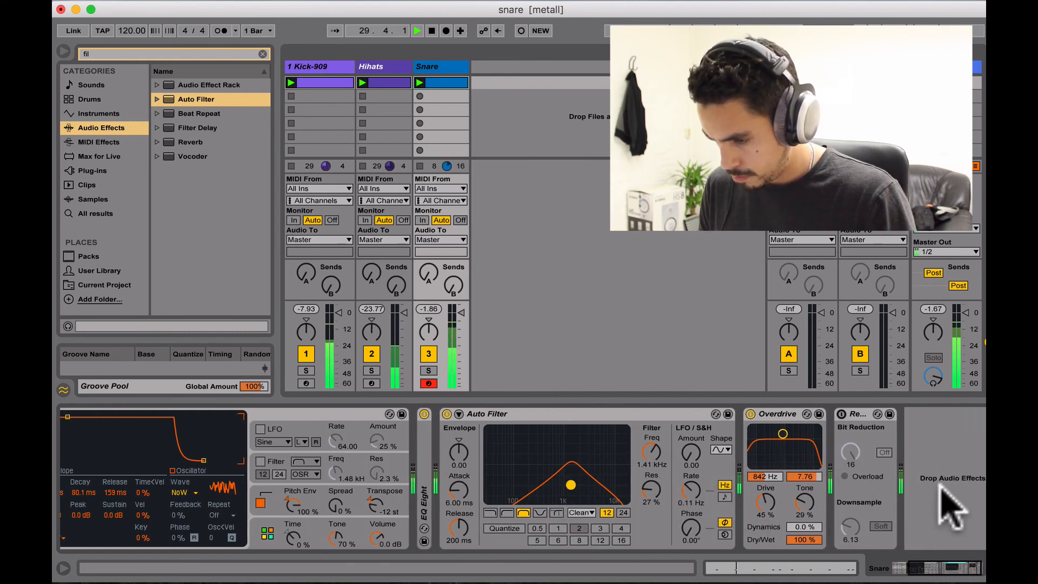
{"action": "left_click_drag", "start_coordinate": [569, 483], "coordinate": [571, 480]}
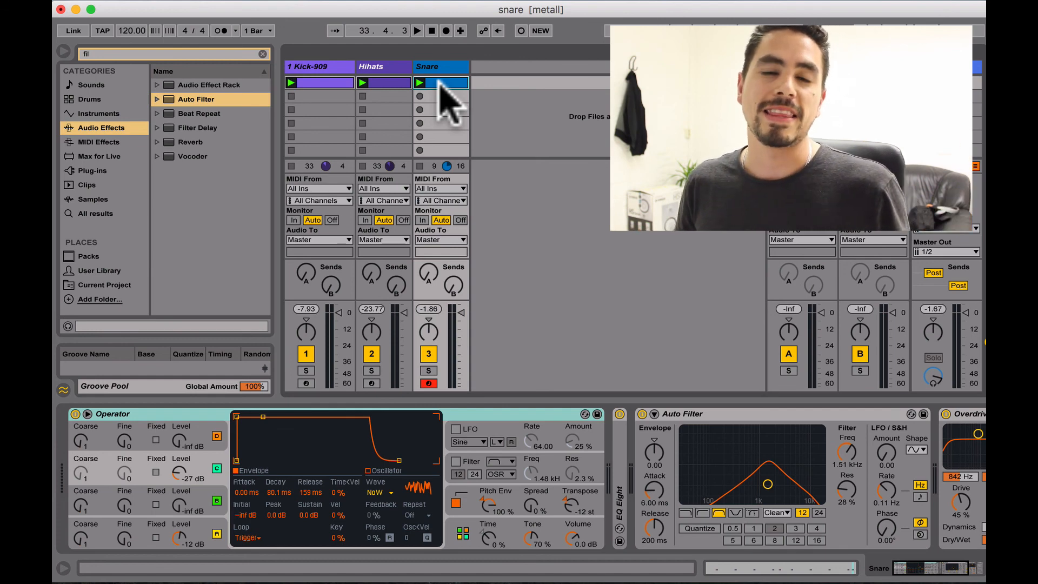
{"action": "key", "text": "space"}
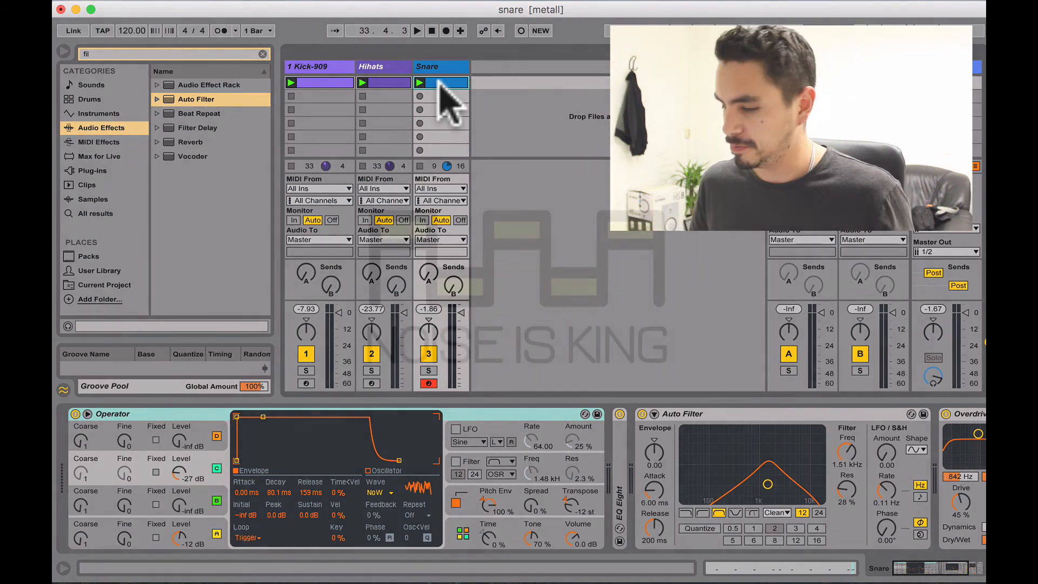